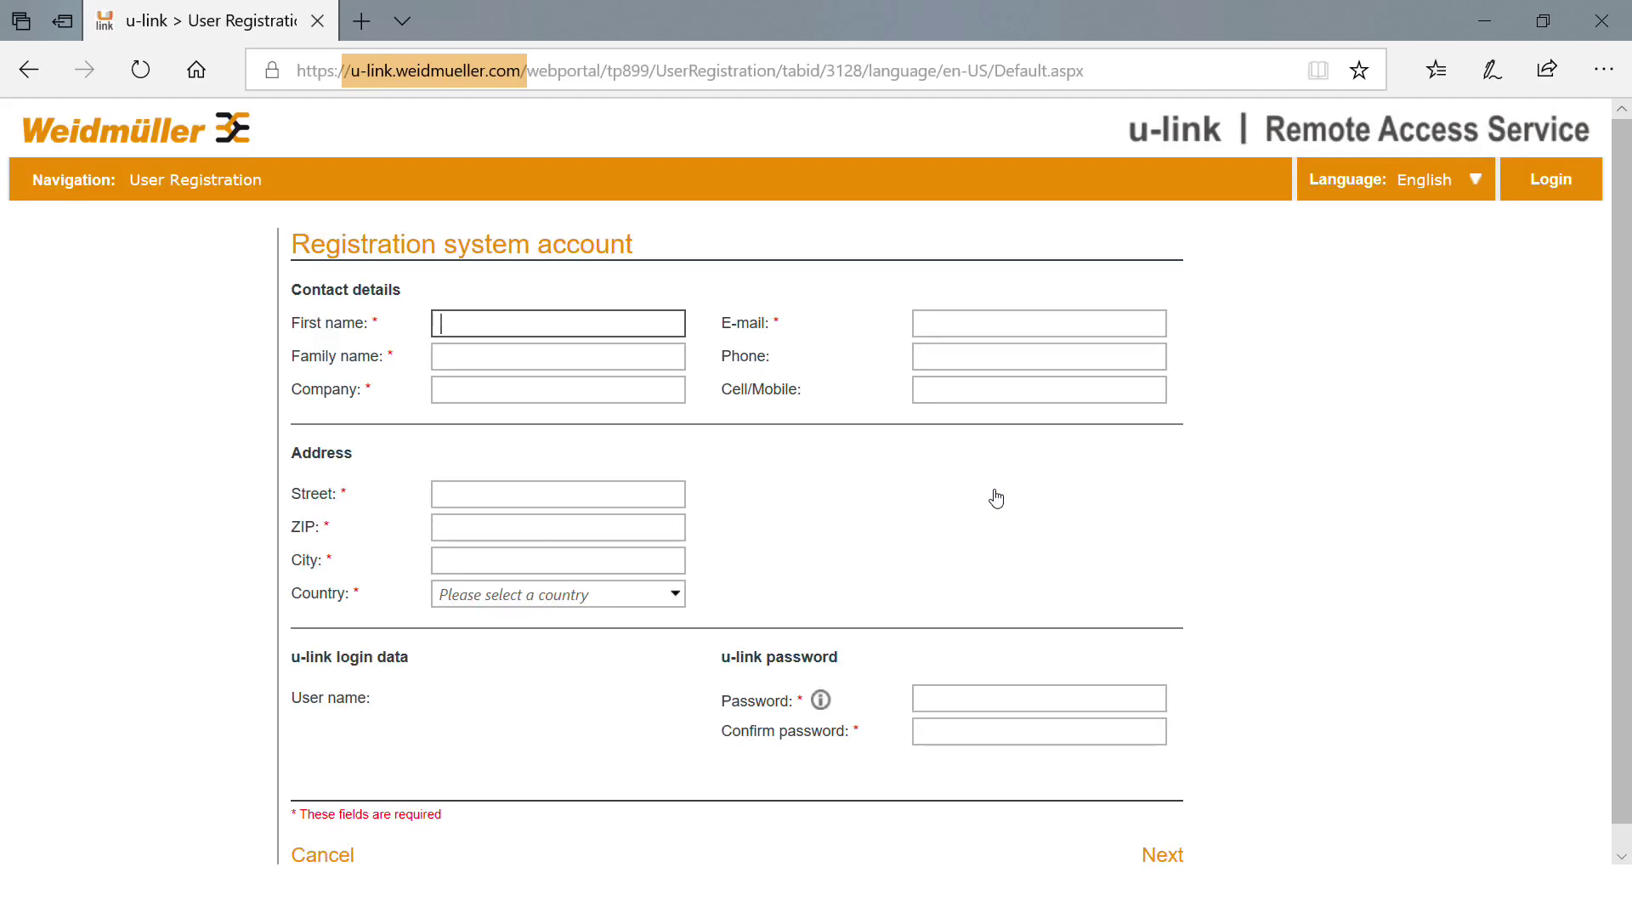
Fill in the contact's name, company, address details and account password, then submit the registration form.
text(Max)
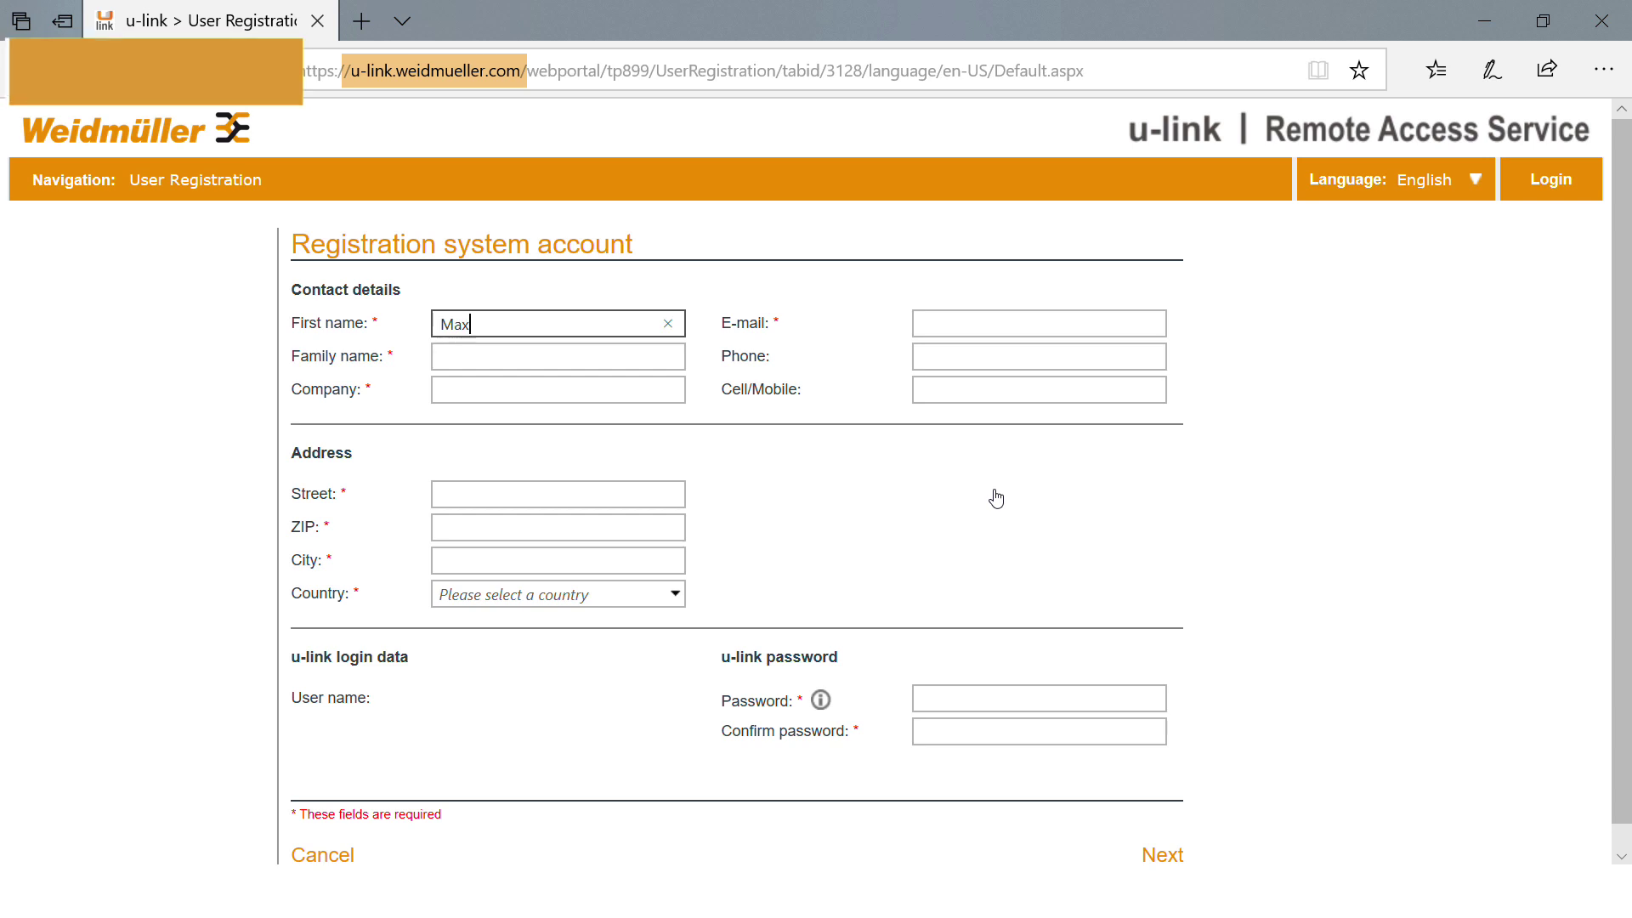
key(Tab)
text(Mustermann)
key(Tab)
text(Weidm)
key(Down)
key(Return)
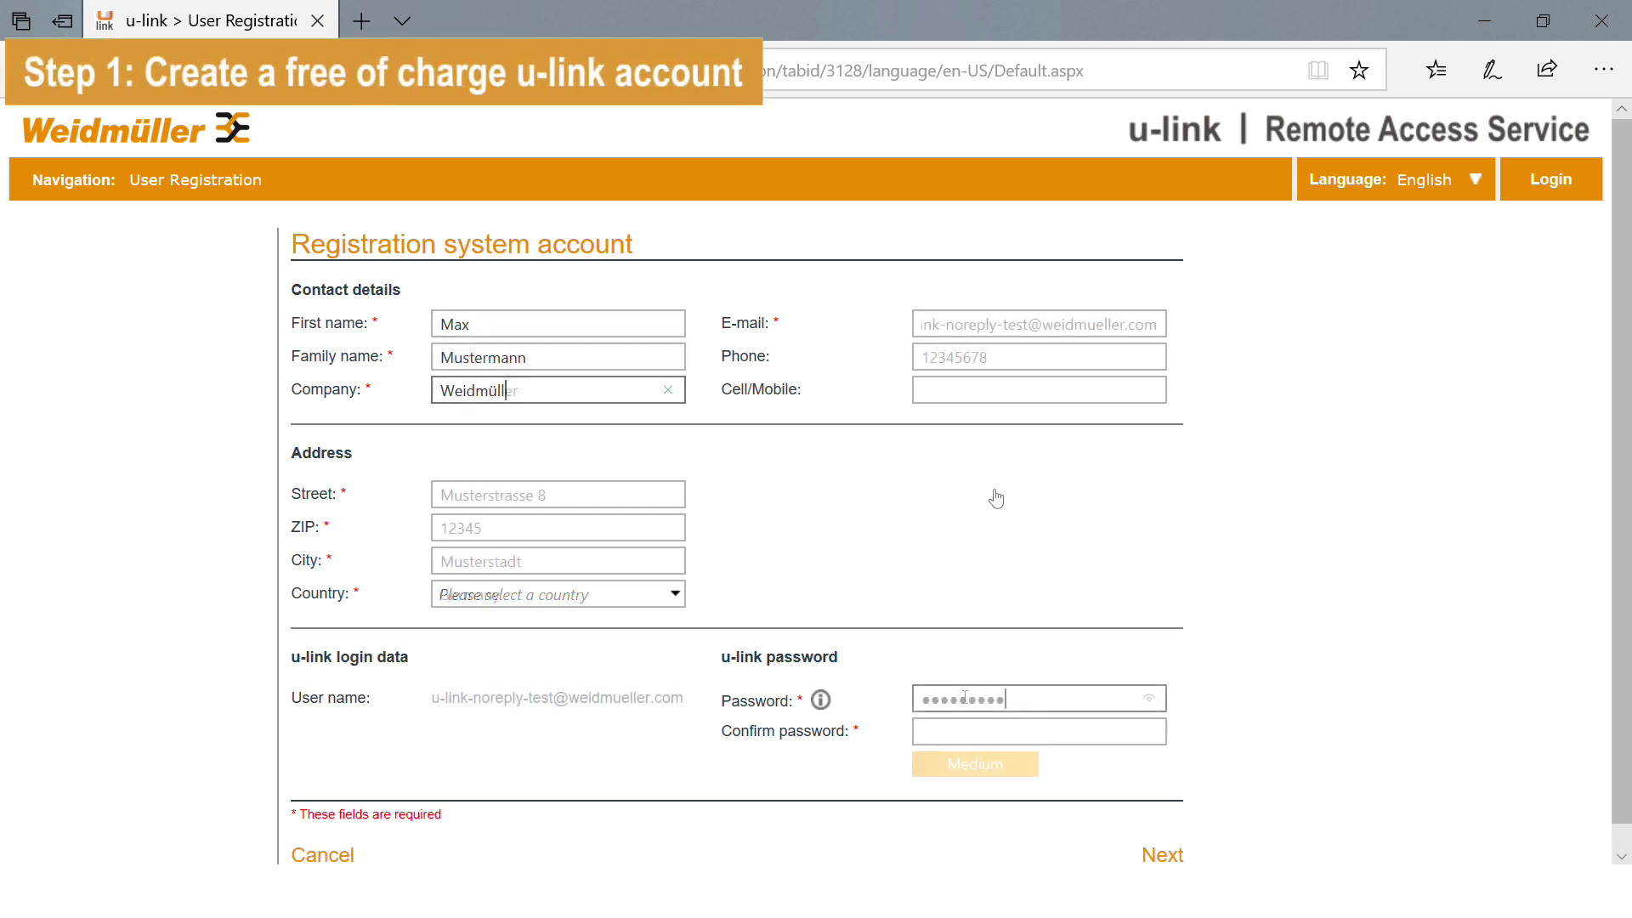
text(••••••••)
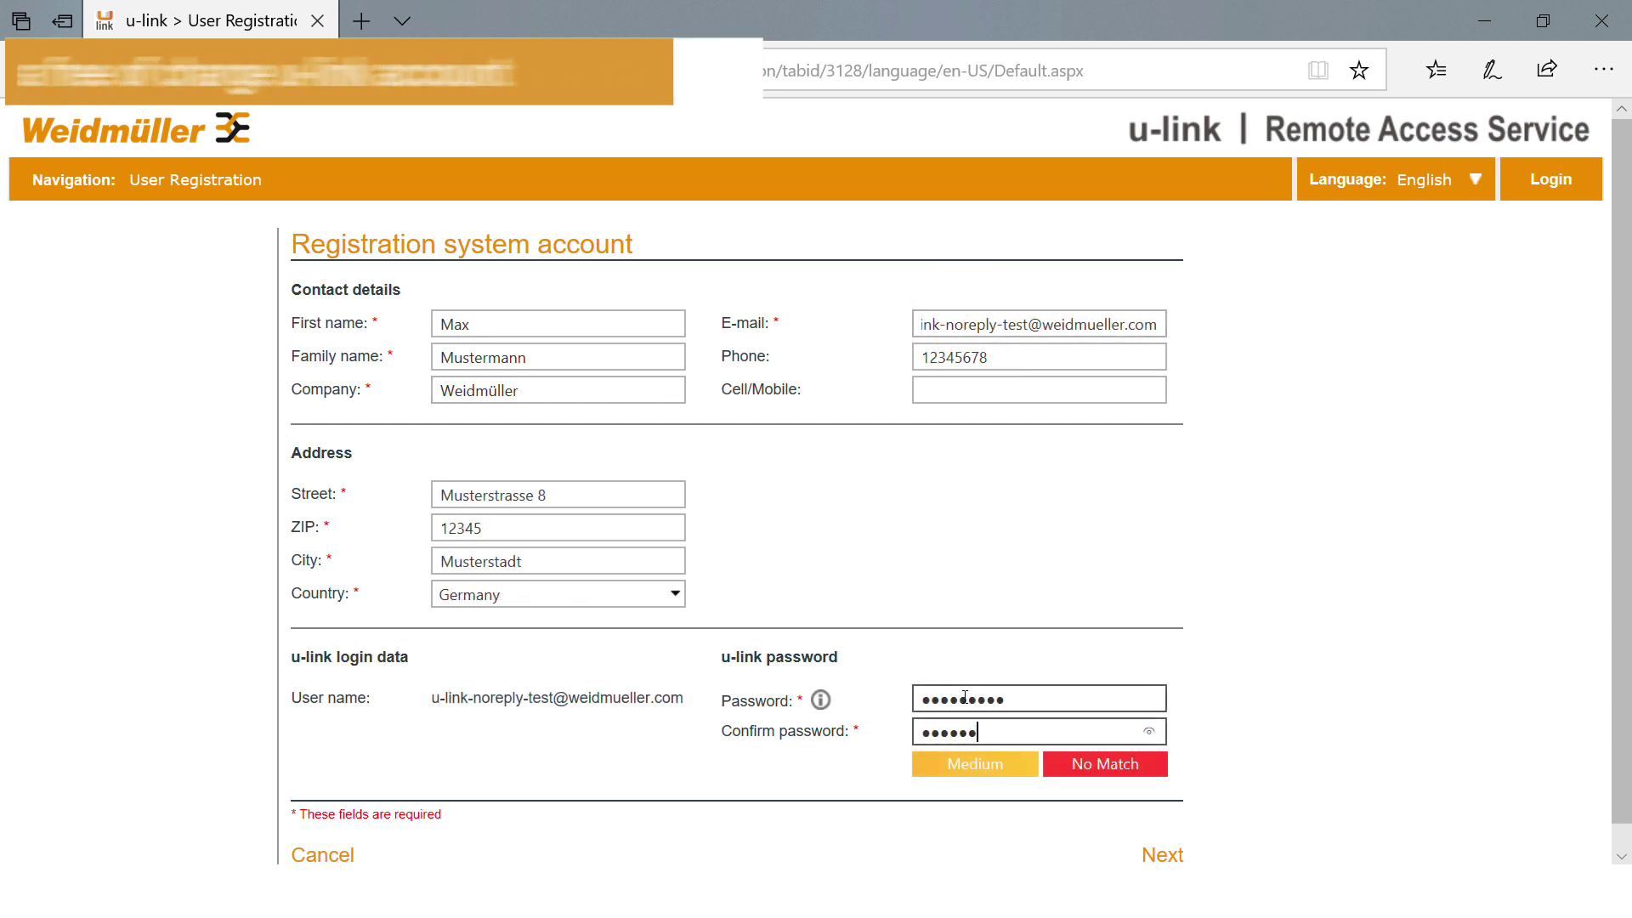
text(•)
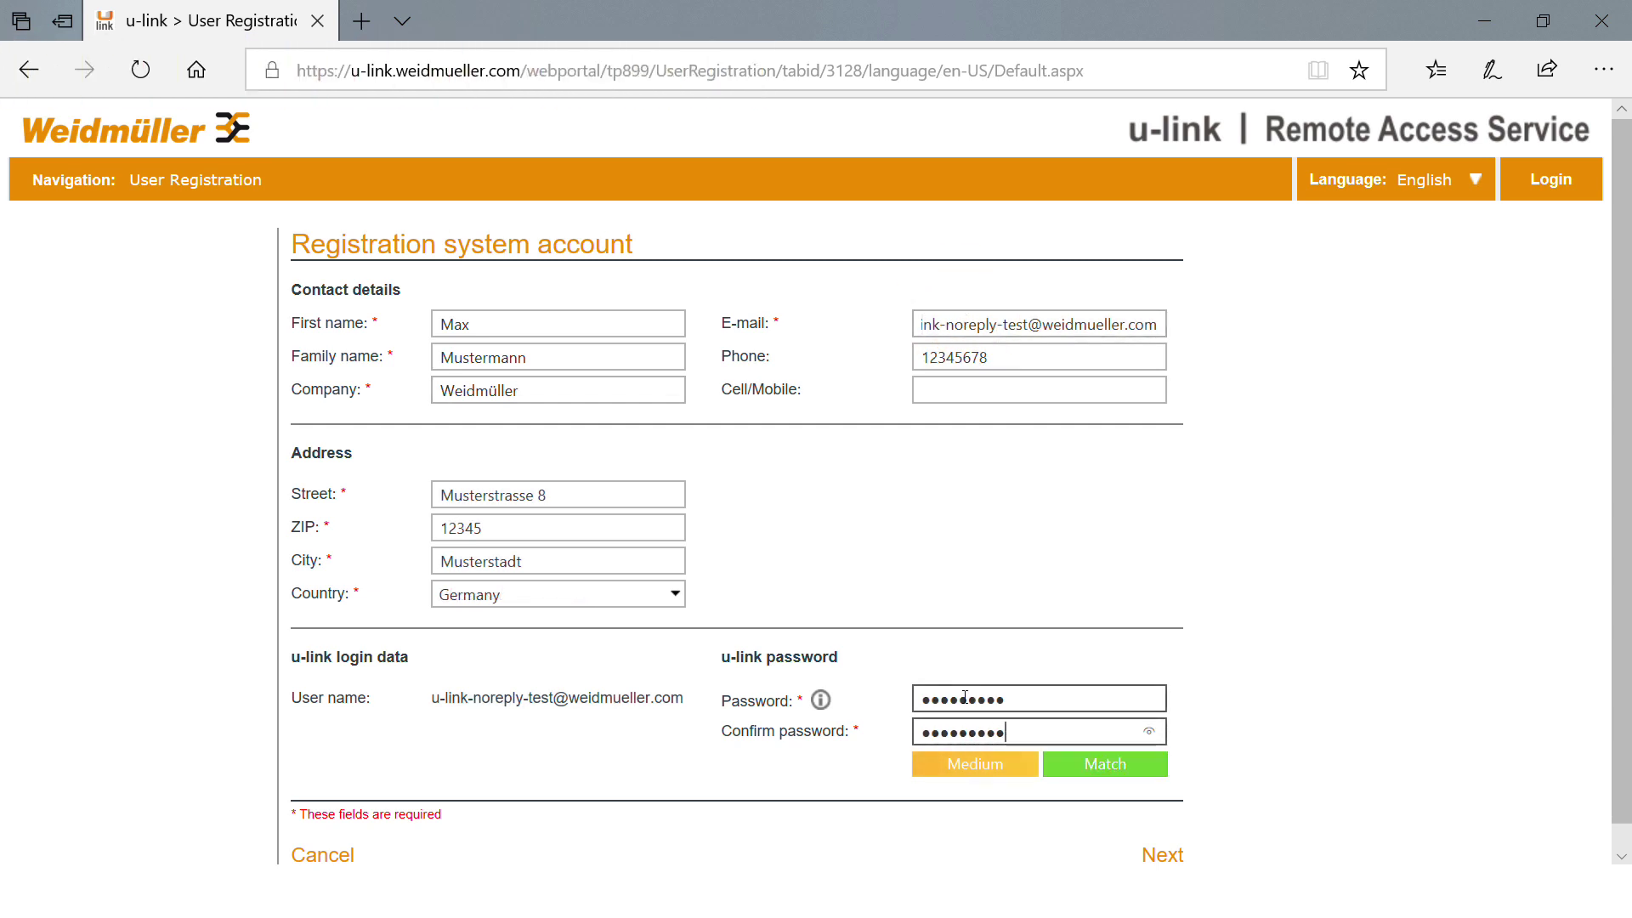
scroll(1268, 644, down, 1)
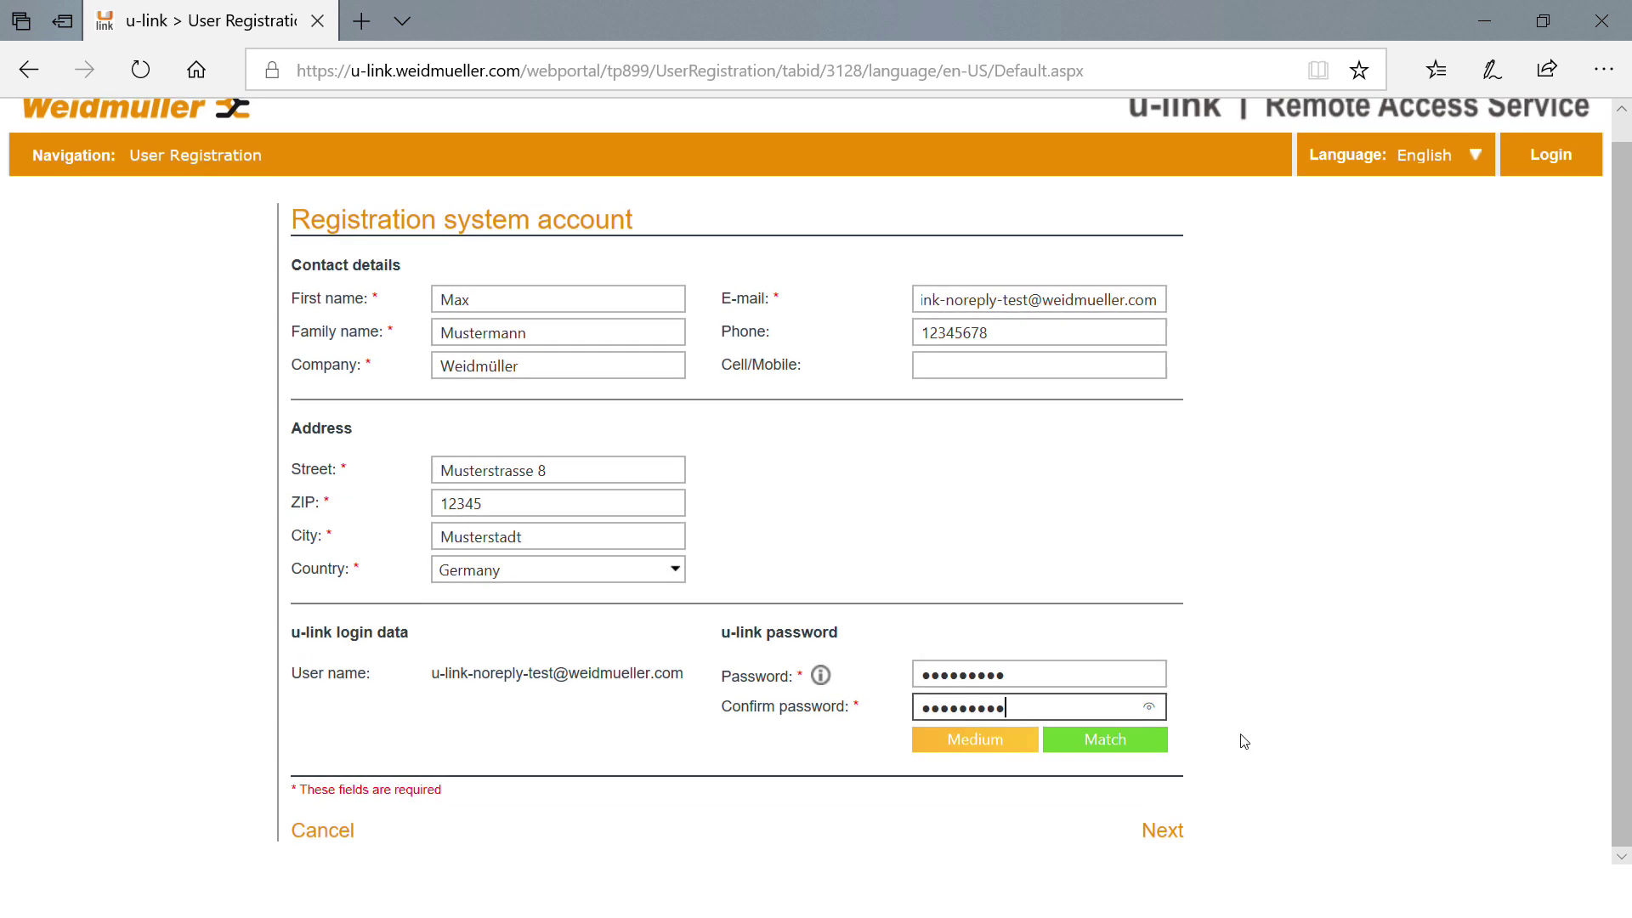
click(1178, 829)
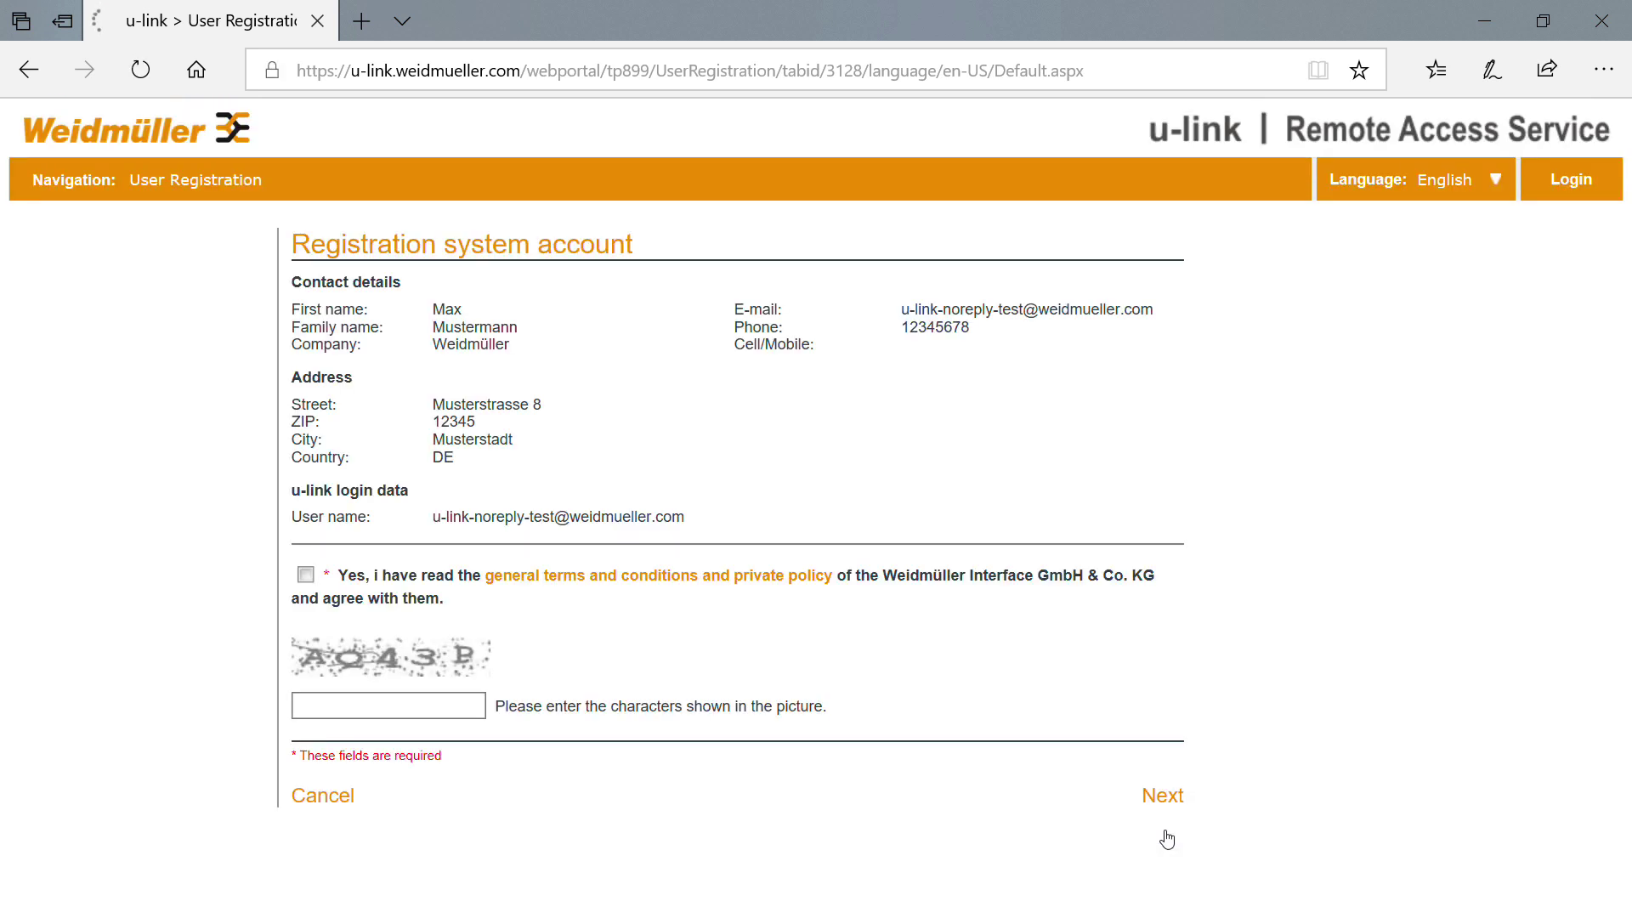
Accept the terms and privacy policy, enter the captcha, and complete the registration.
click(305, 575)
click(401, 705)
text(AQ43P)
click(1161, 797)
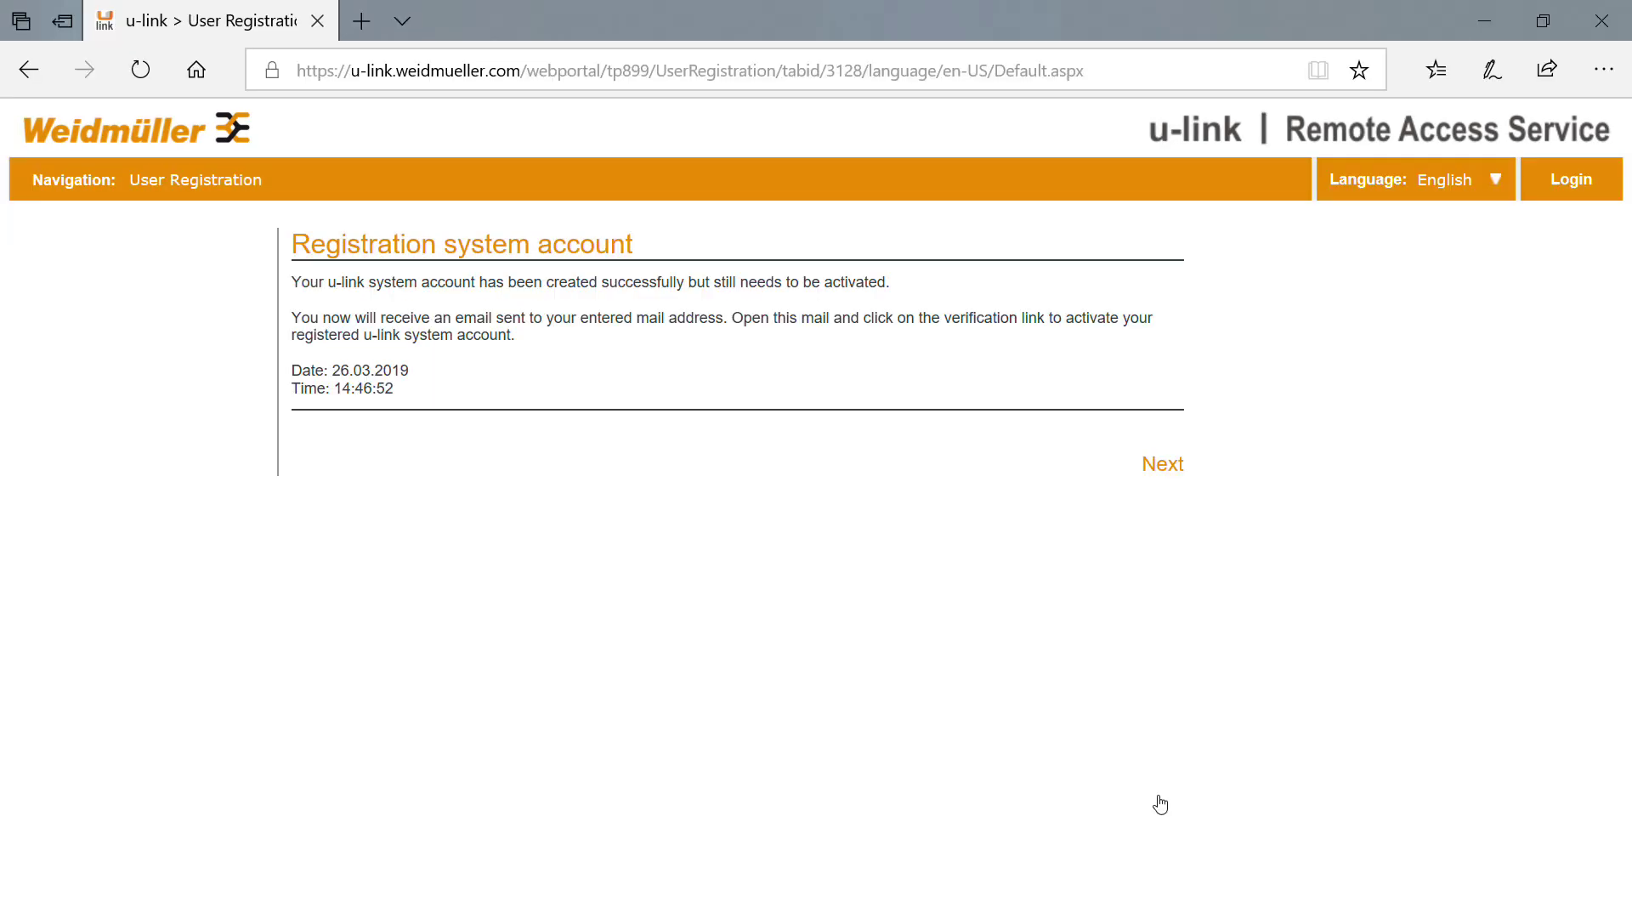
click(1162, 464)
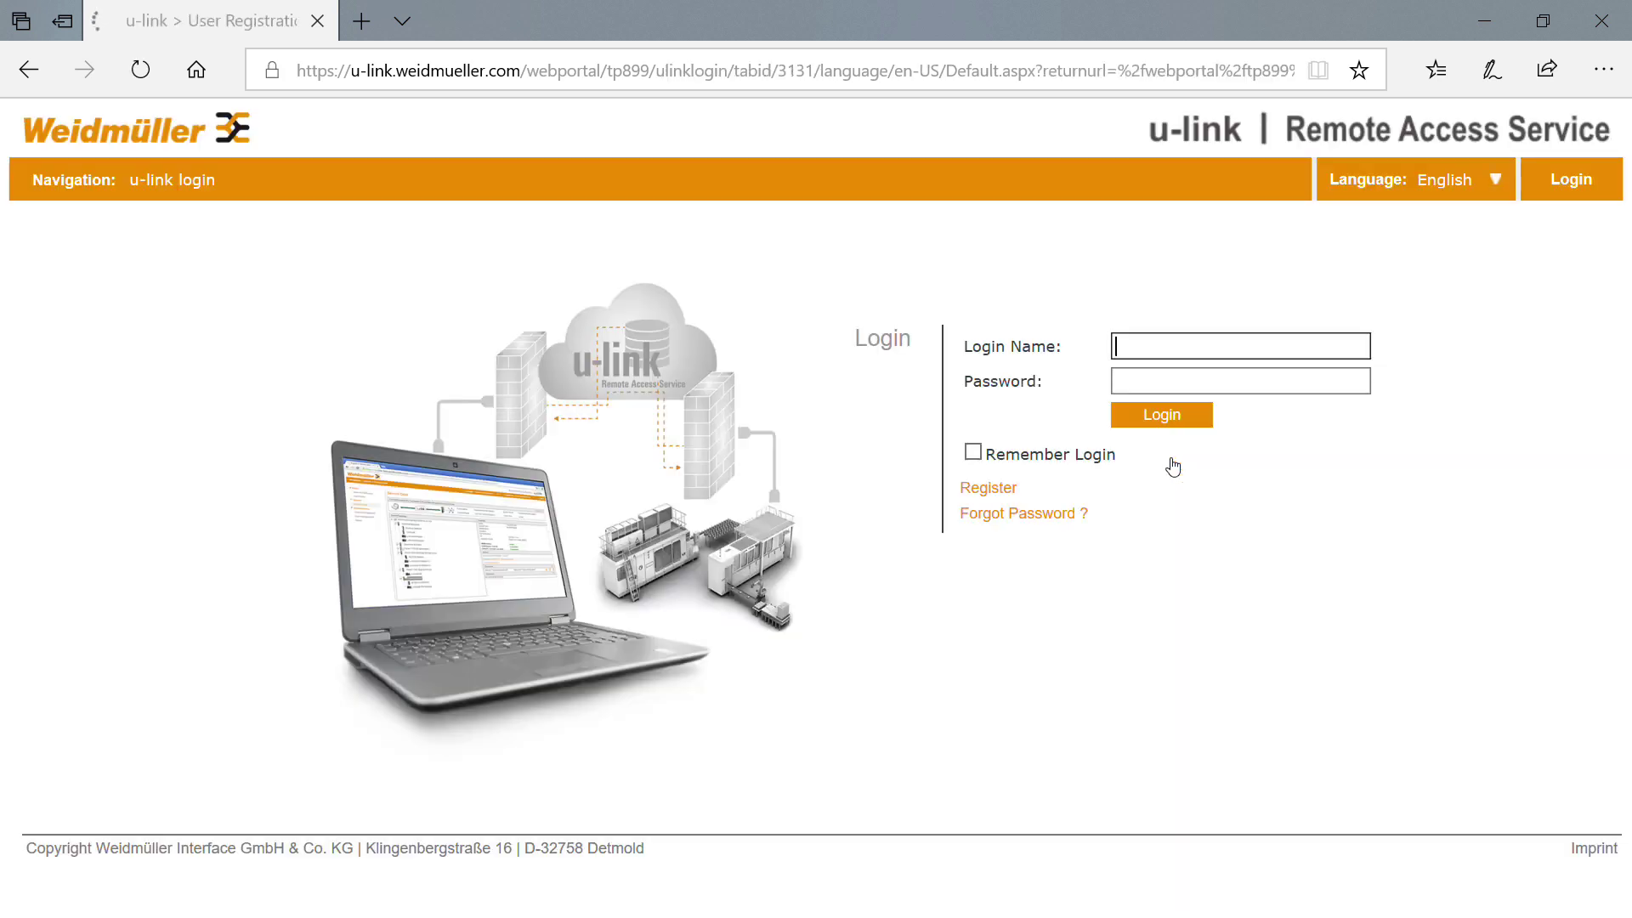
Log in with the account's e-mail and password and scroll down to the Downloads list.
key(Tab)
text(*********)
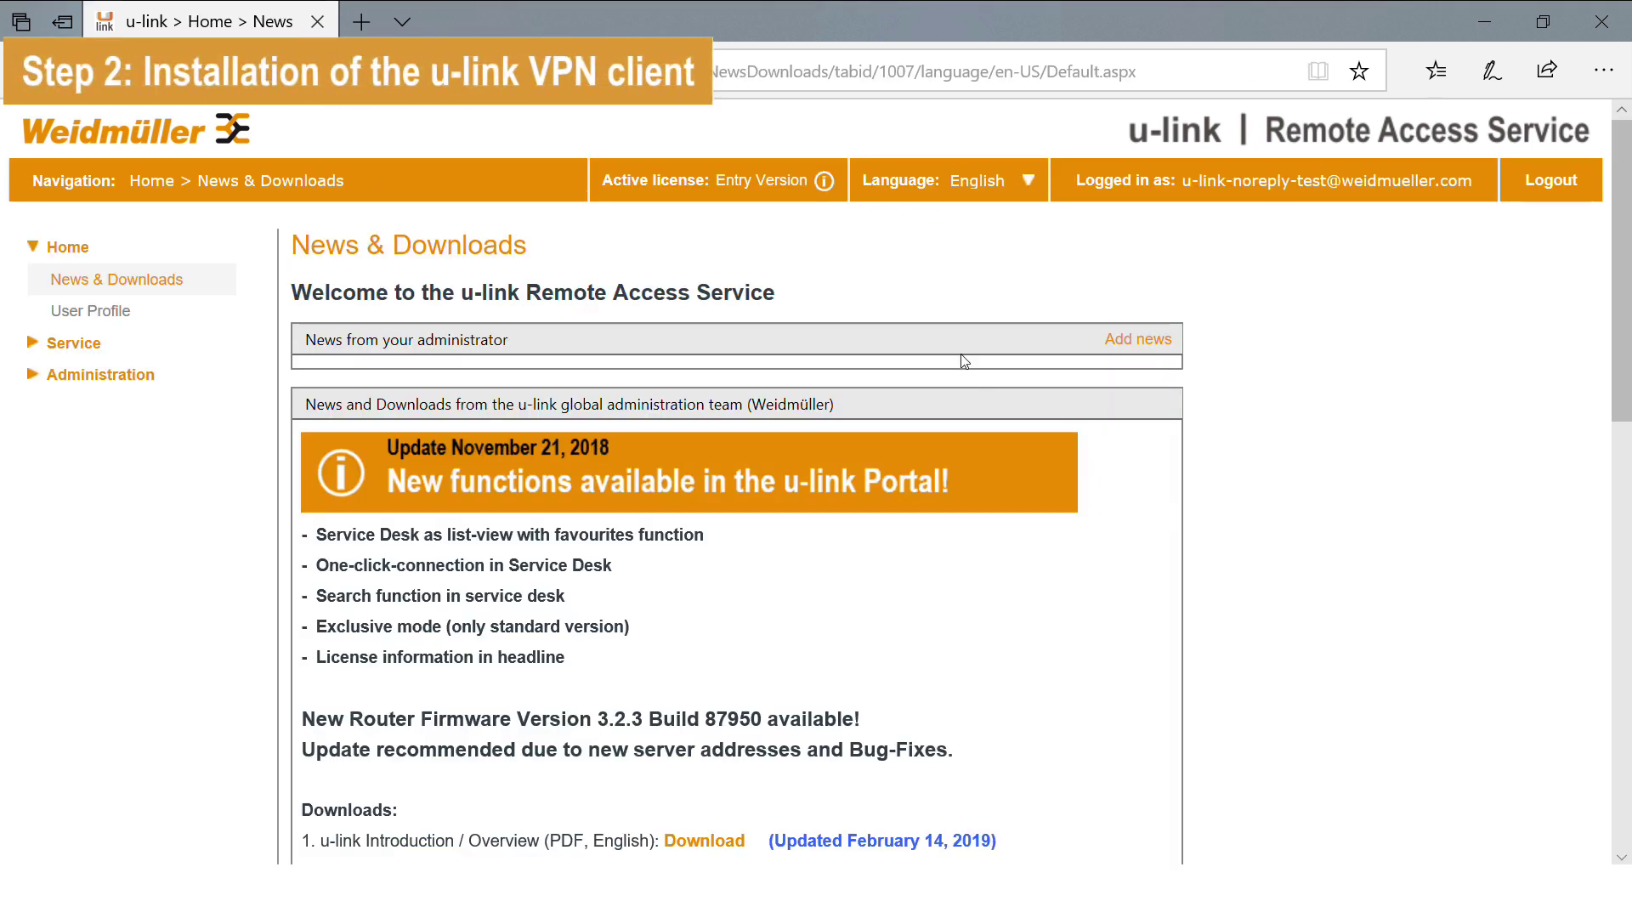
scroll(964, 361, down, 3)
scroll(964, 361, up, 1)
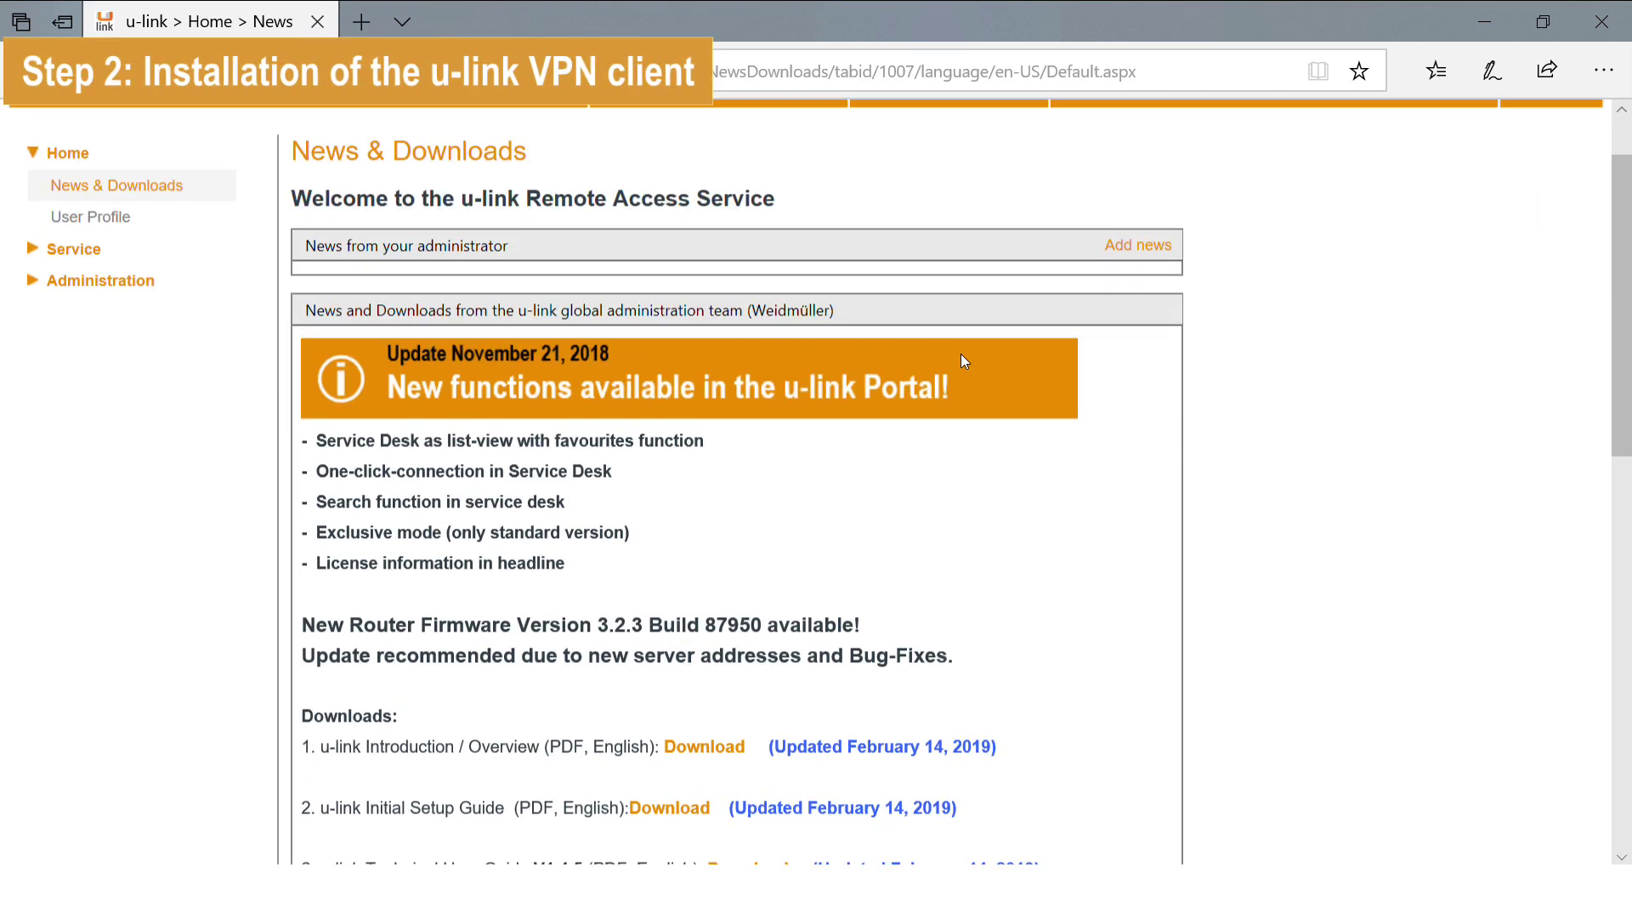
scroll(964, 362, down, 5)
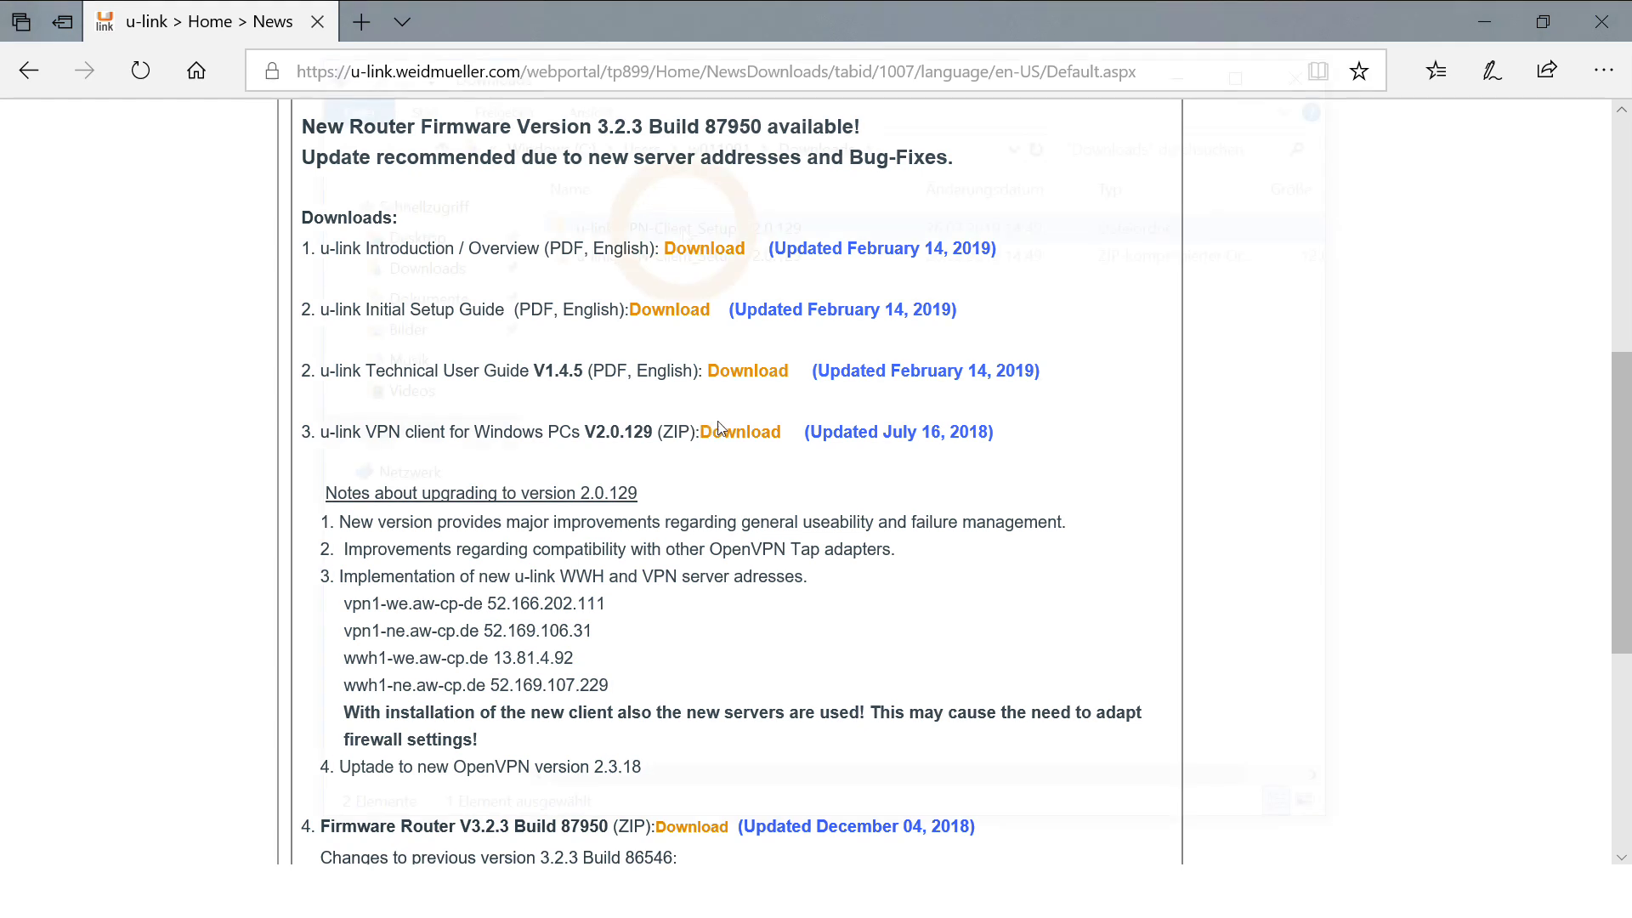
Download the u-link VPN Client setup and install version 2.0.129 as administrator.
click(731, 432)
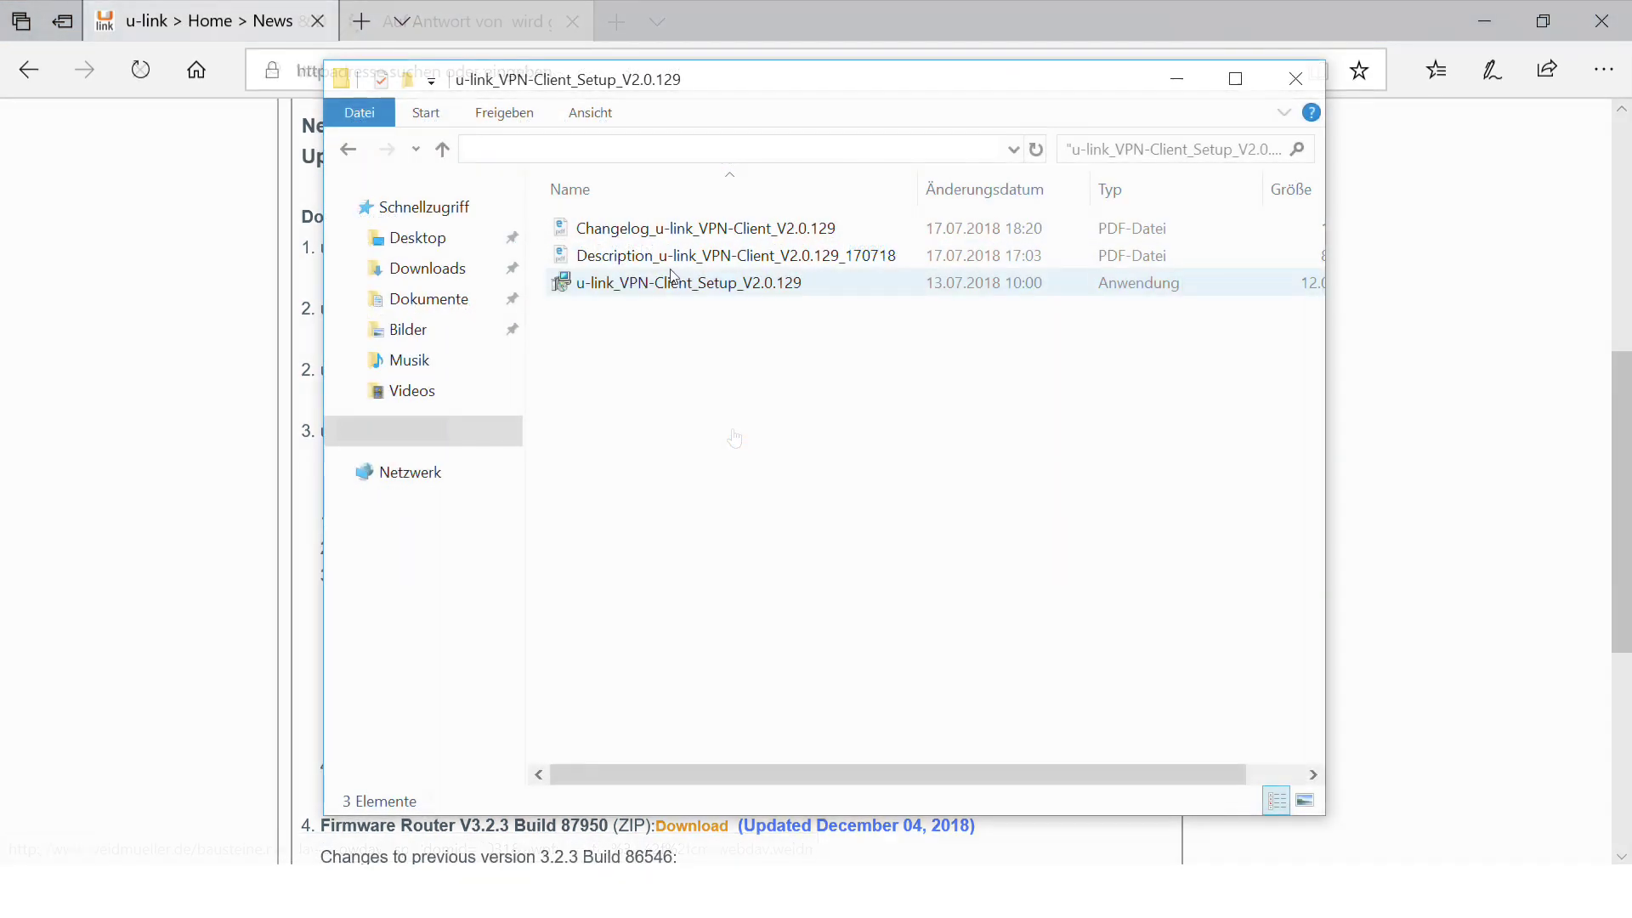
right_click(673, 280)
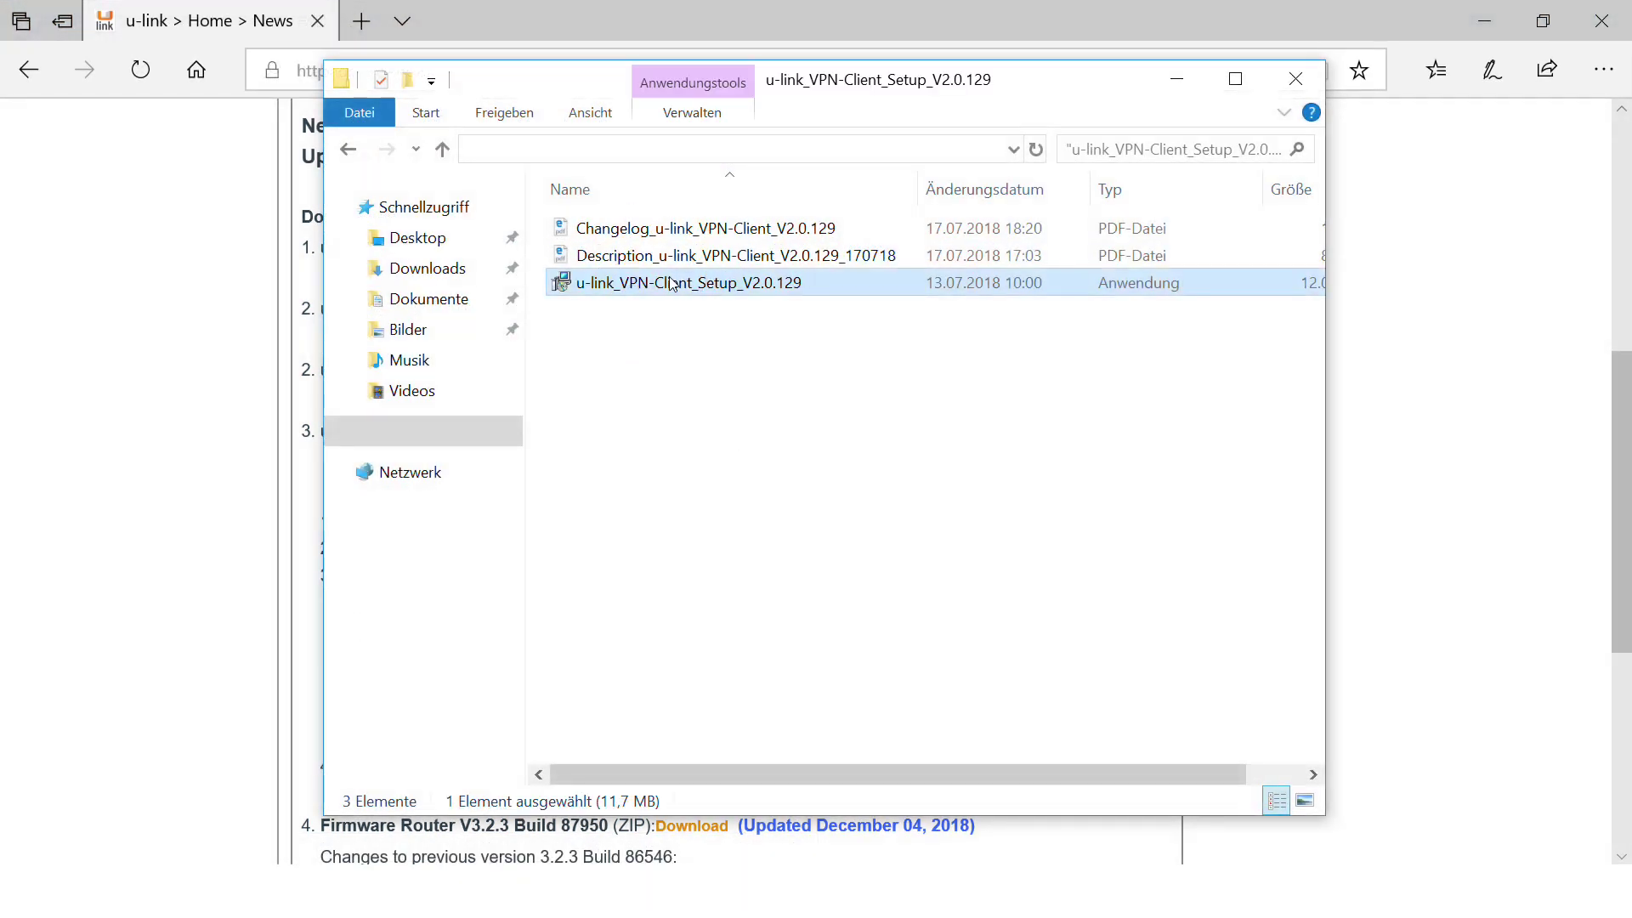
click(783, 326)
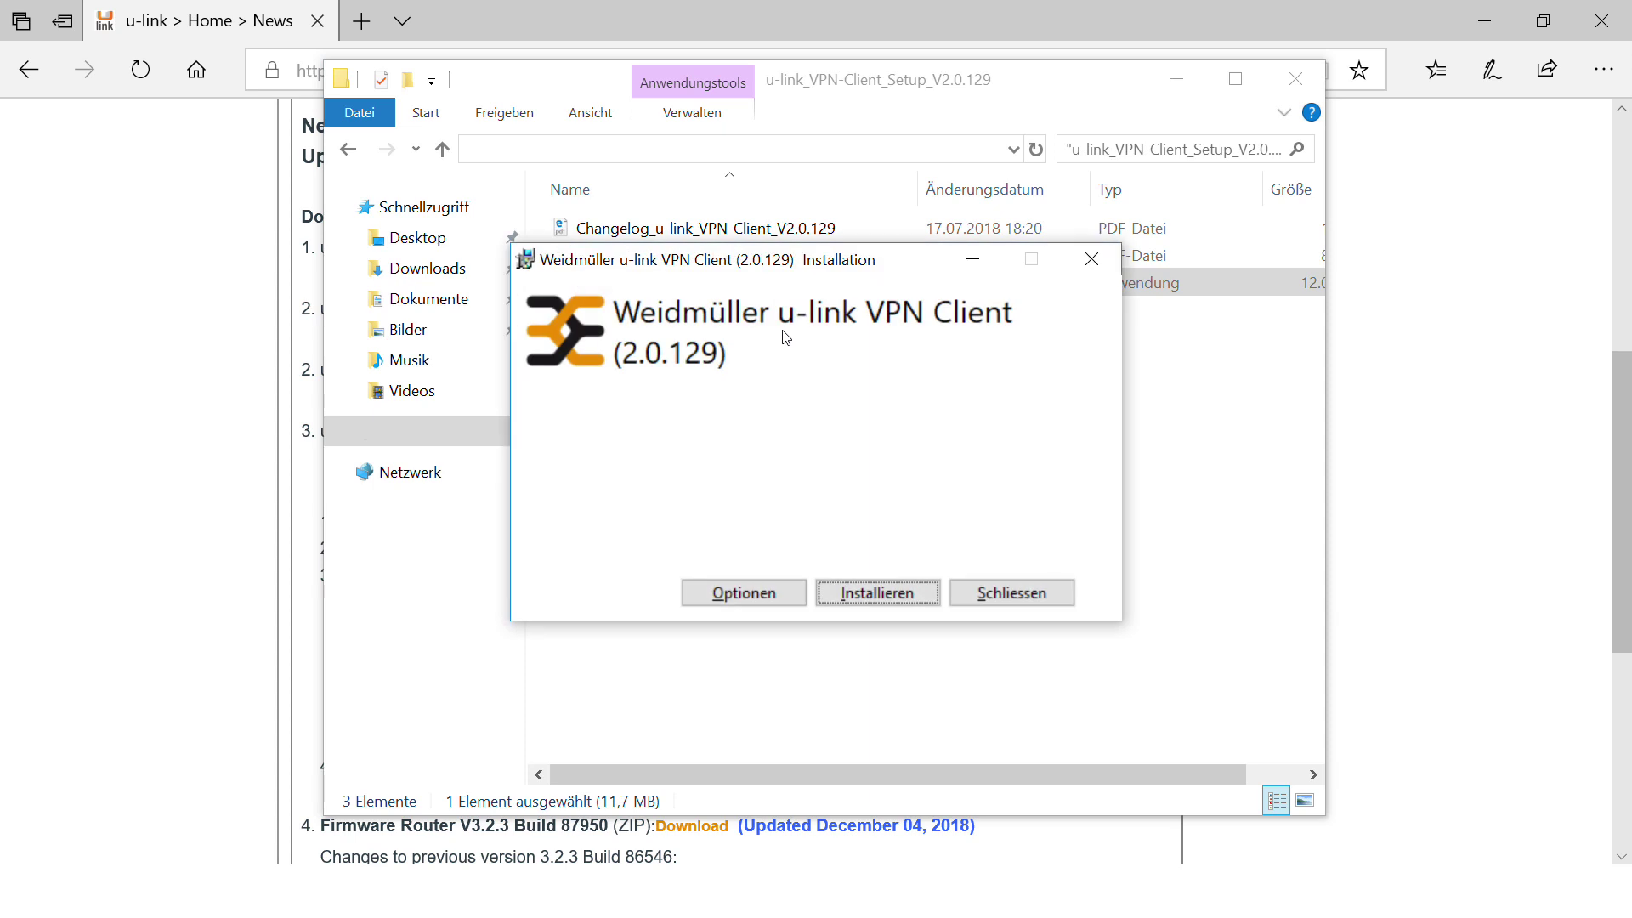
click(880, 595)
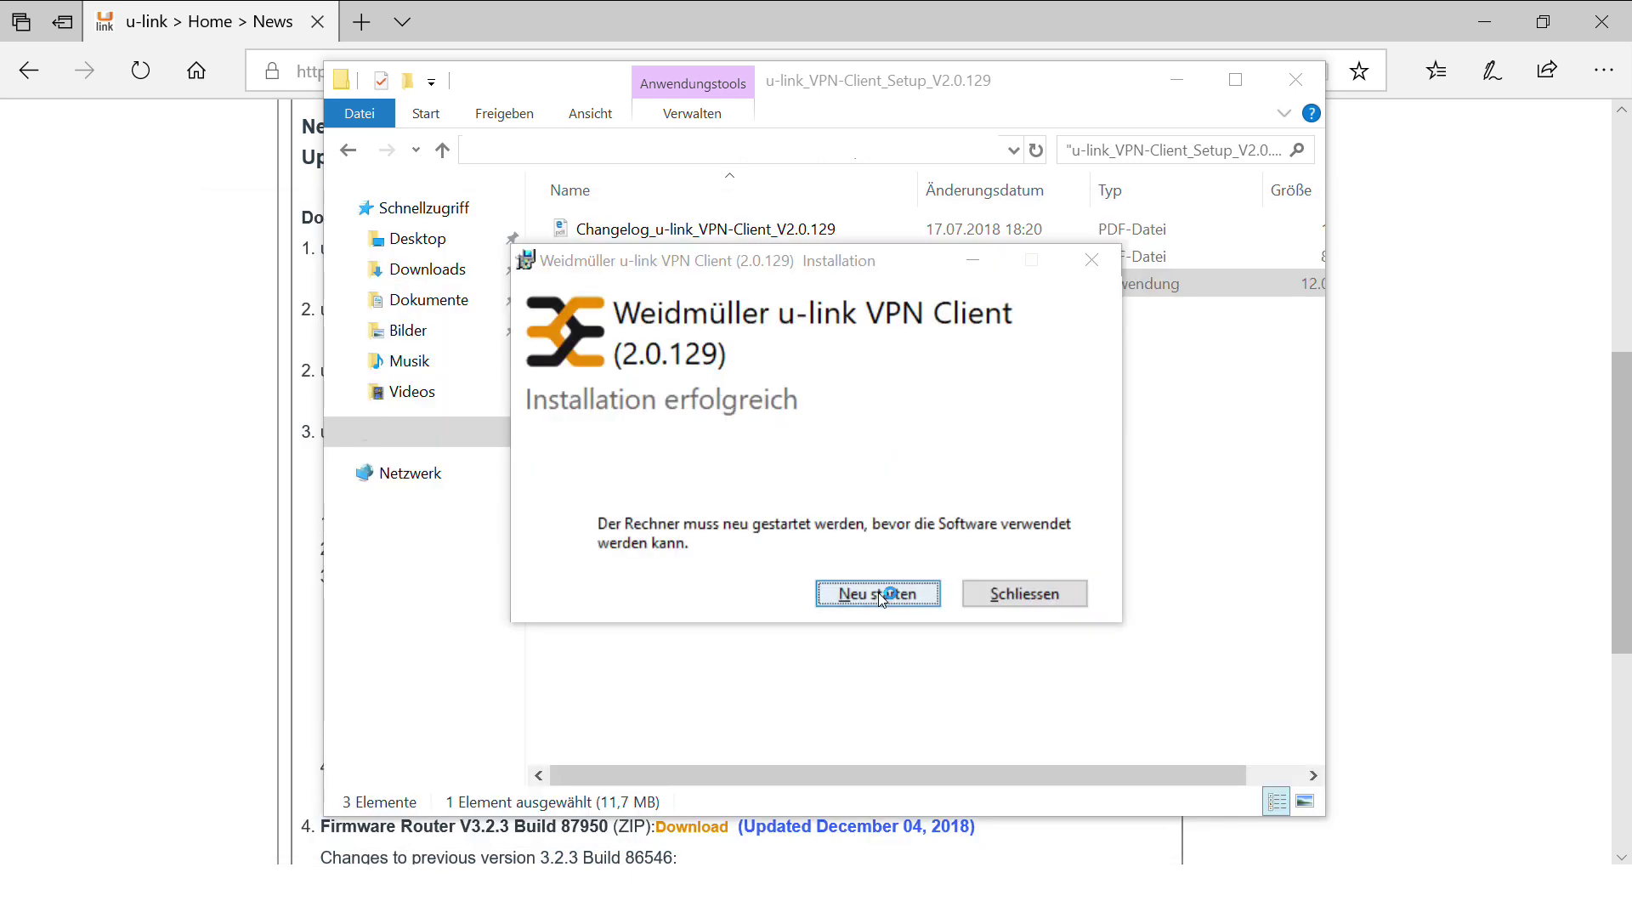
click(1001, 594)
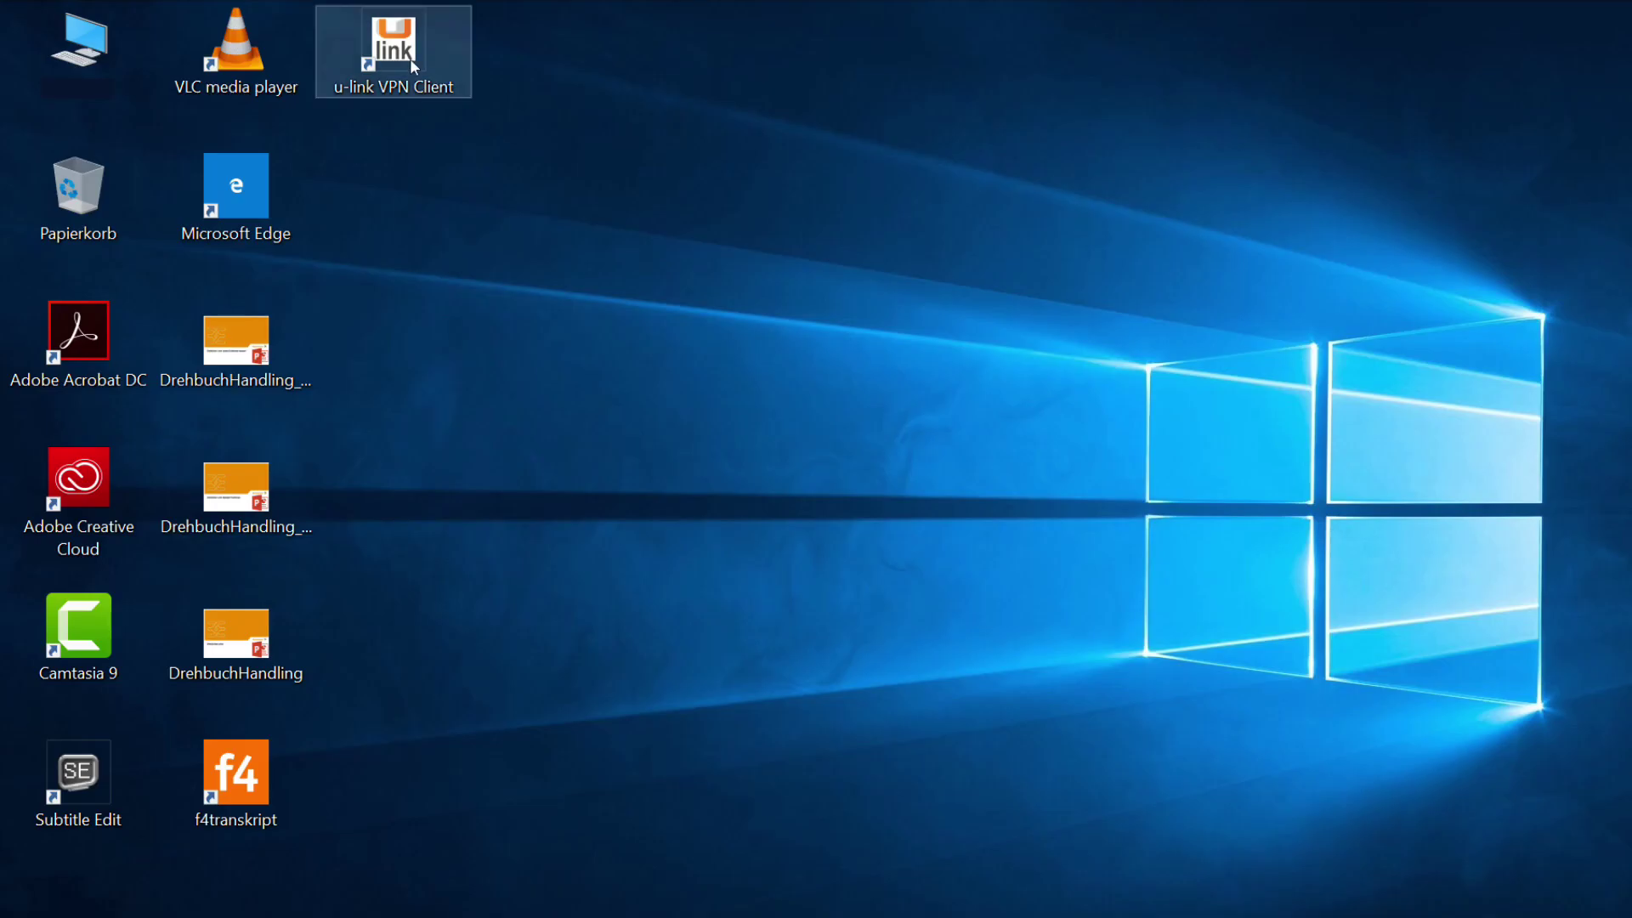
Launch the u-link VPN Client and submit the activation code to request a certificate.
double_click(410, 53)
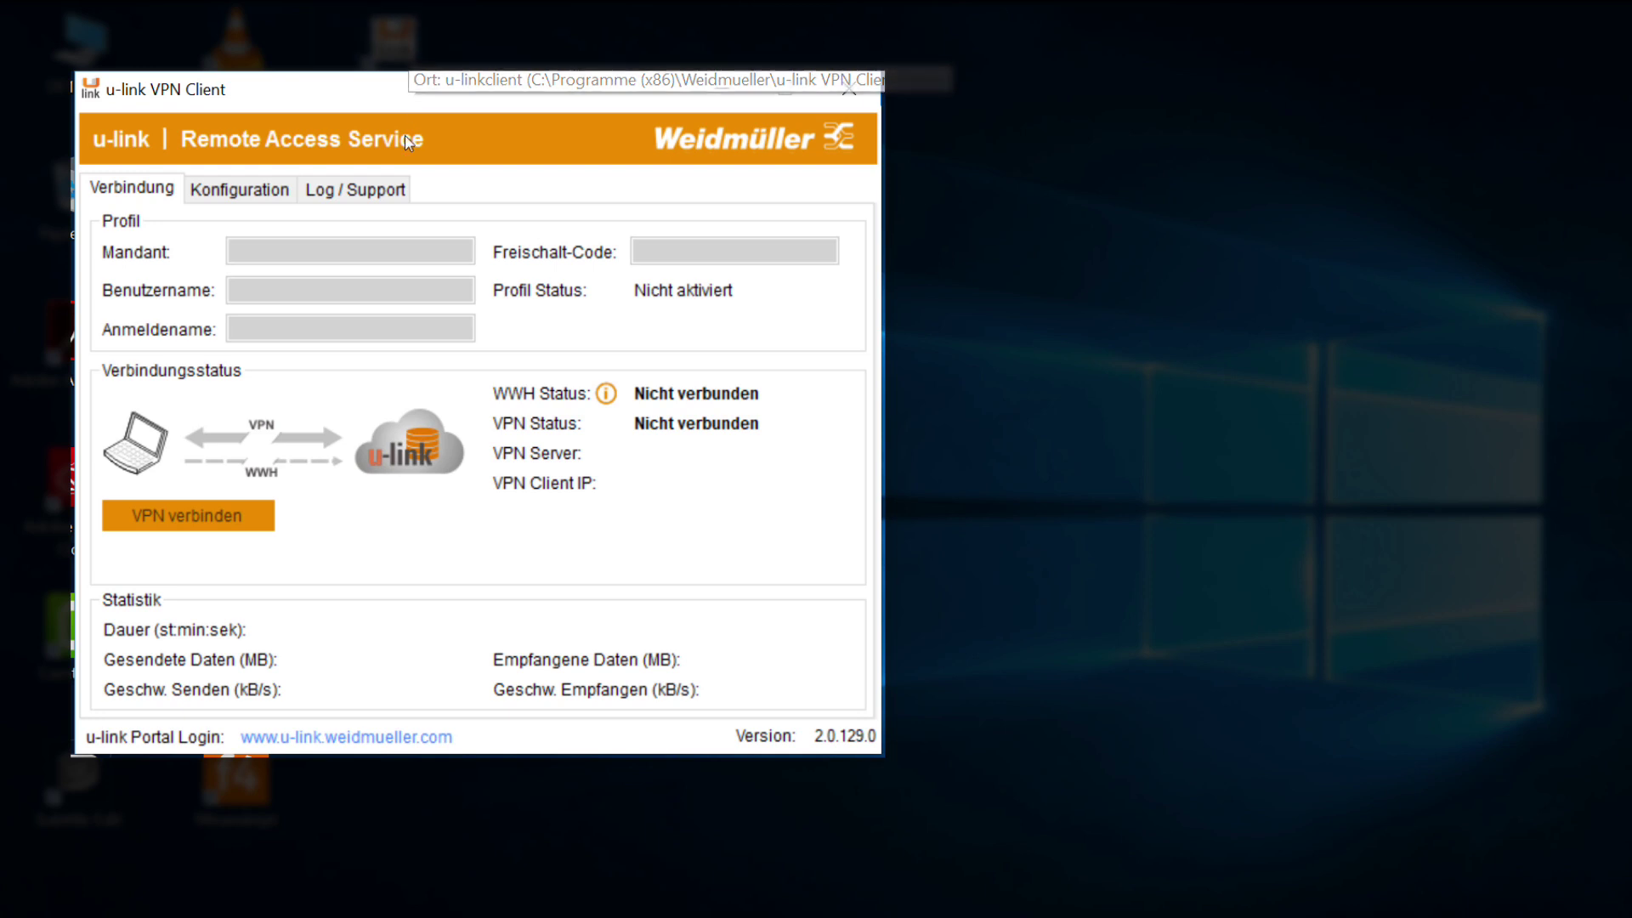
click(240, 192)
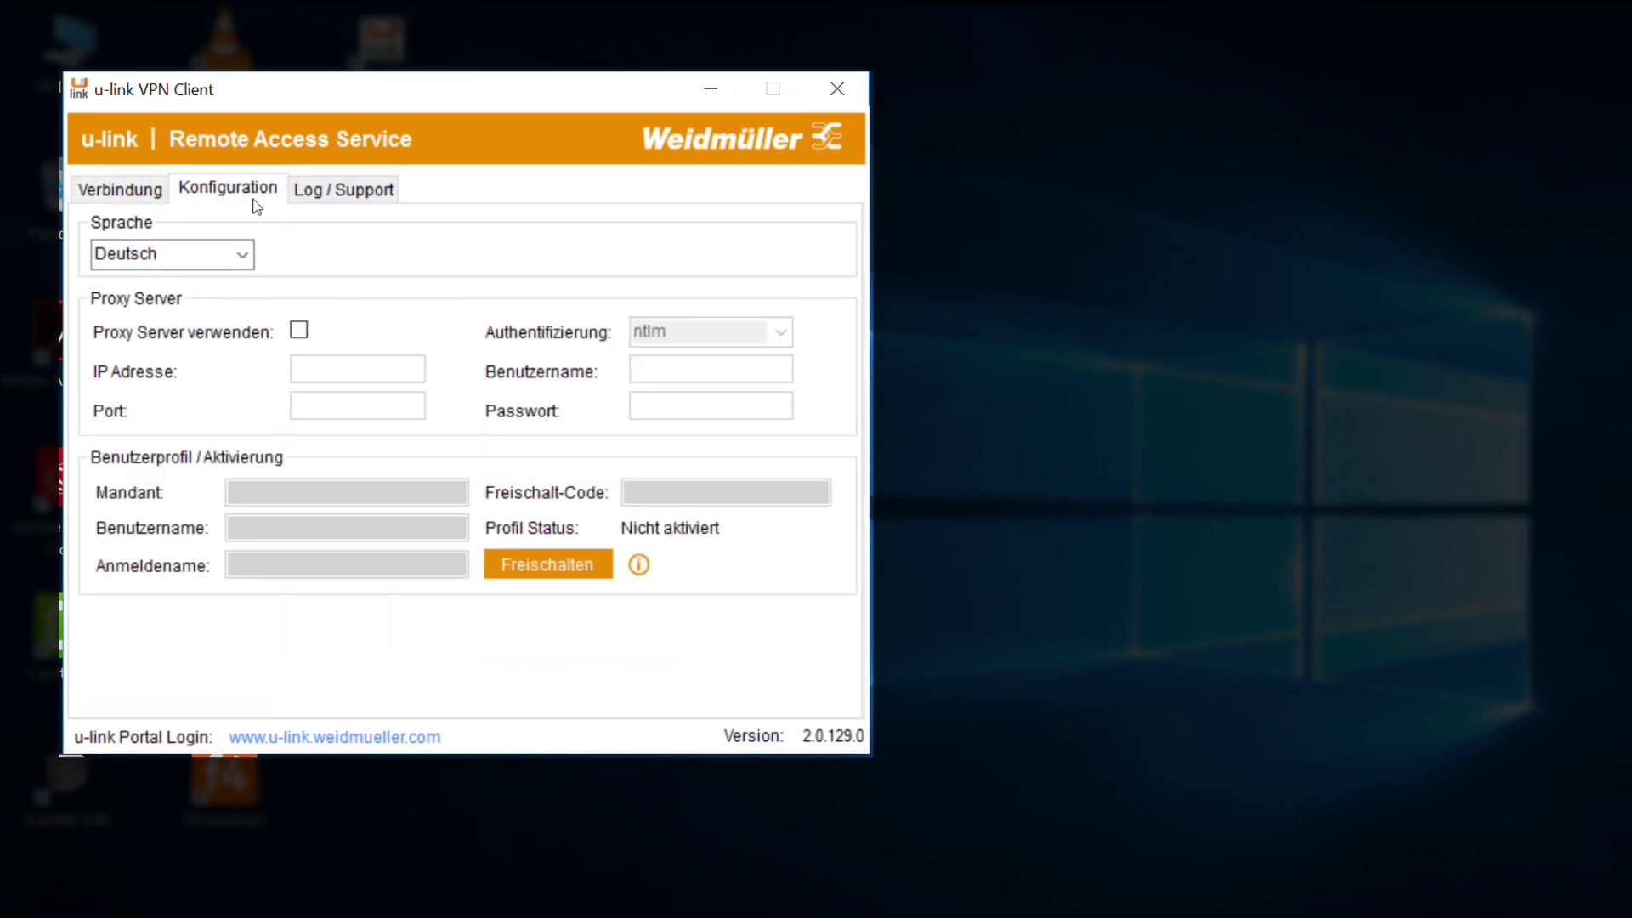
click(544, 564)
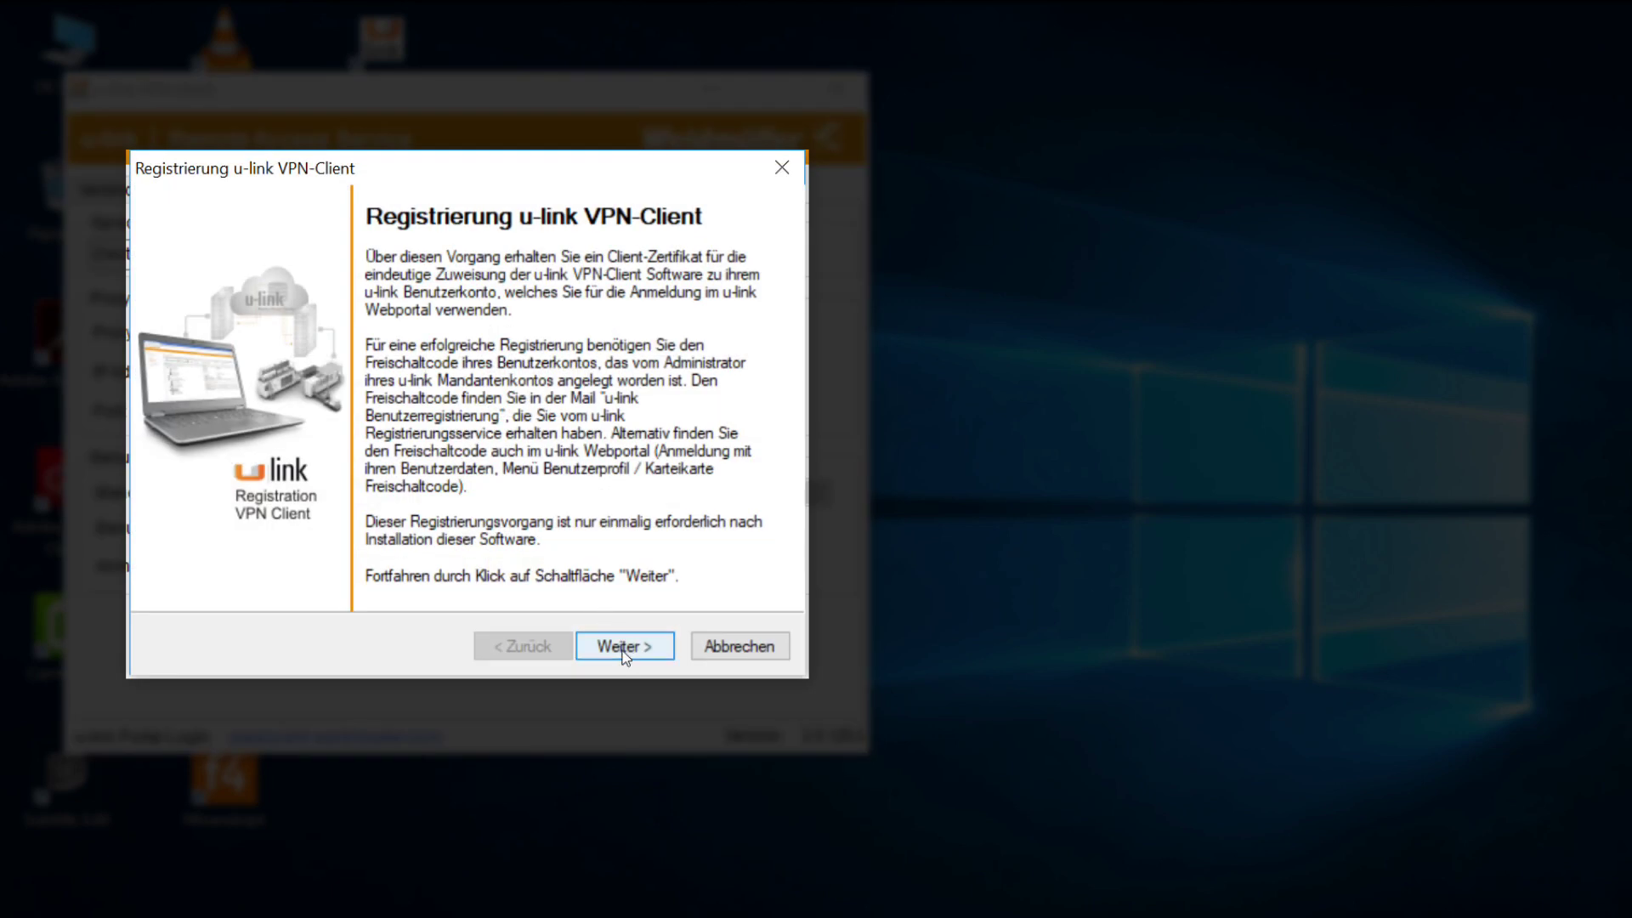
click(624, 650)
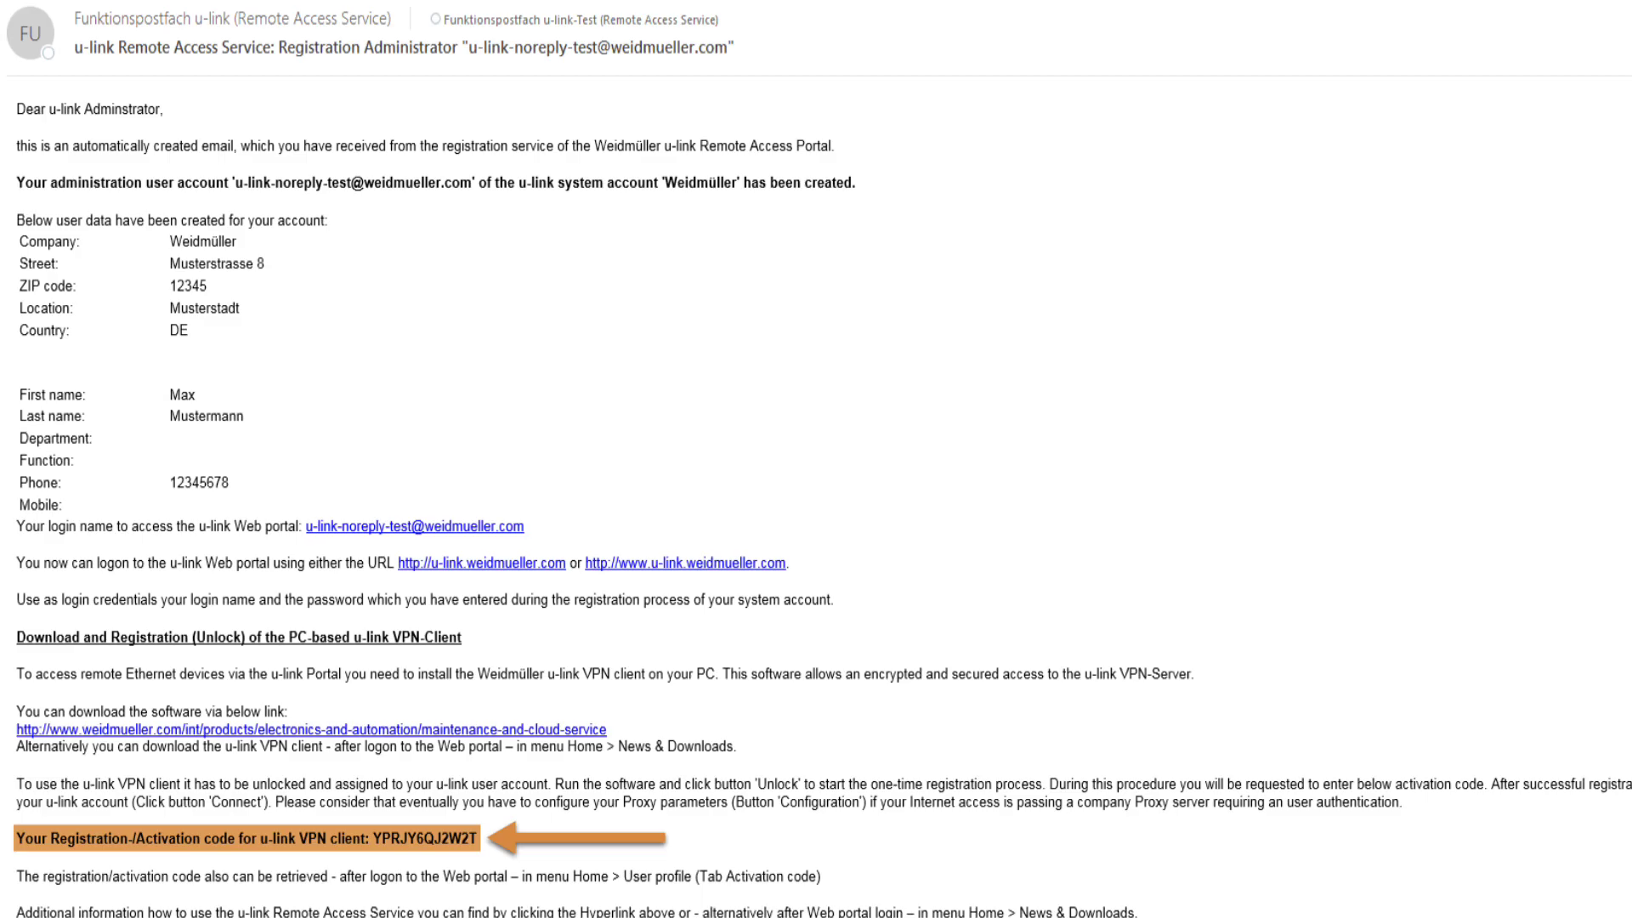
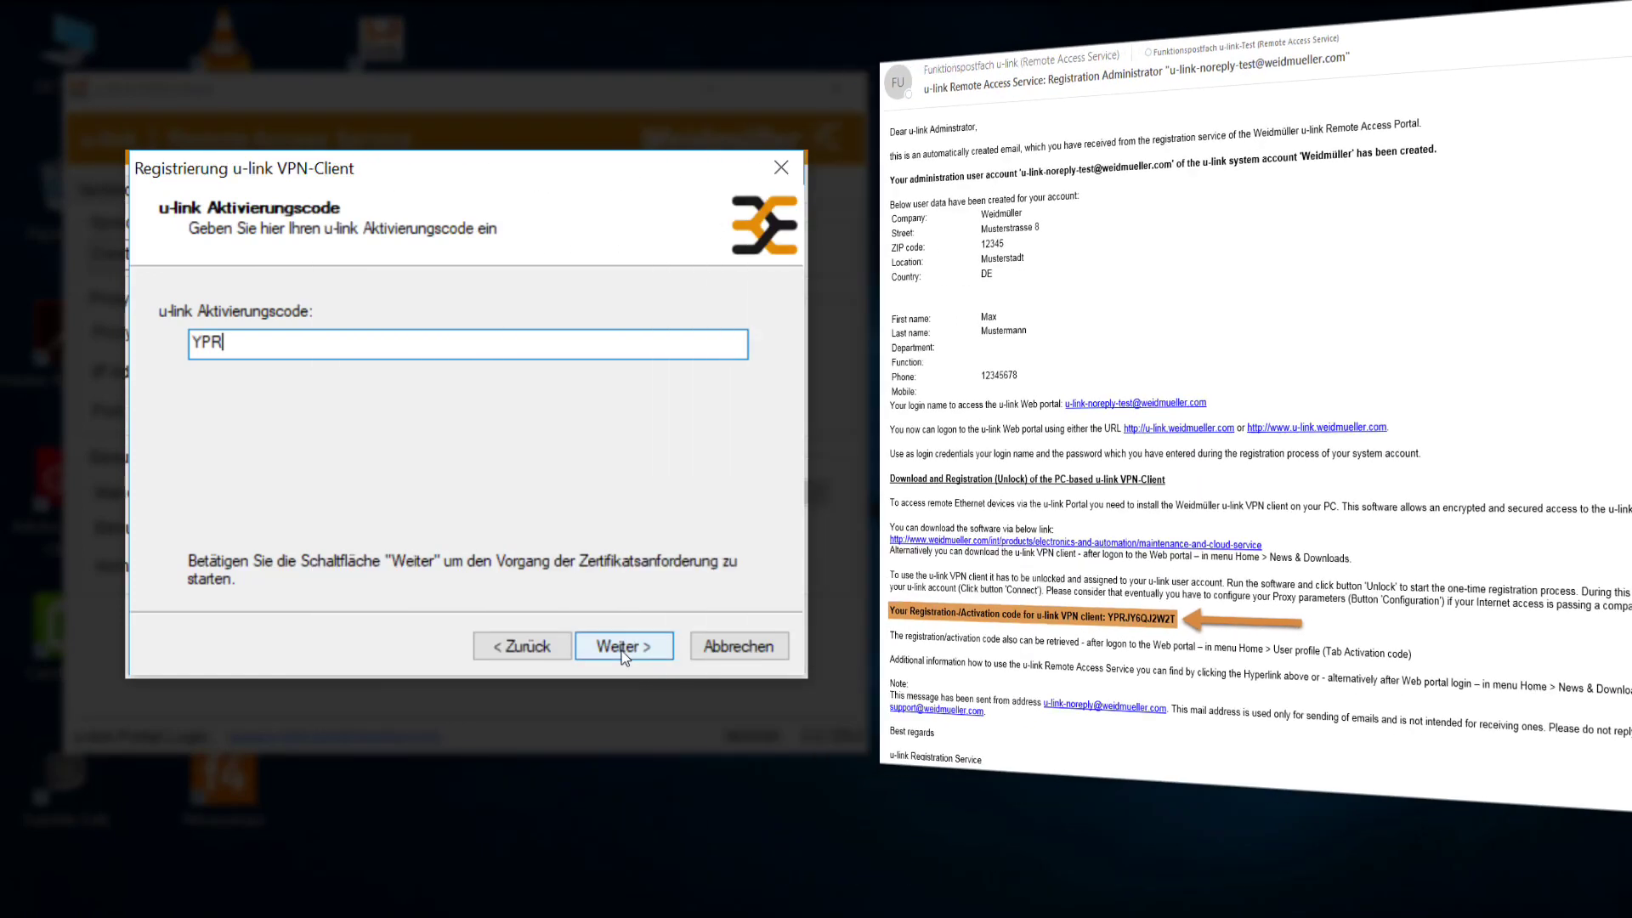
click(638, 645)
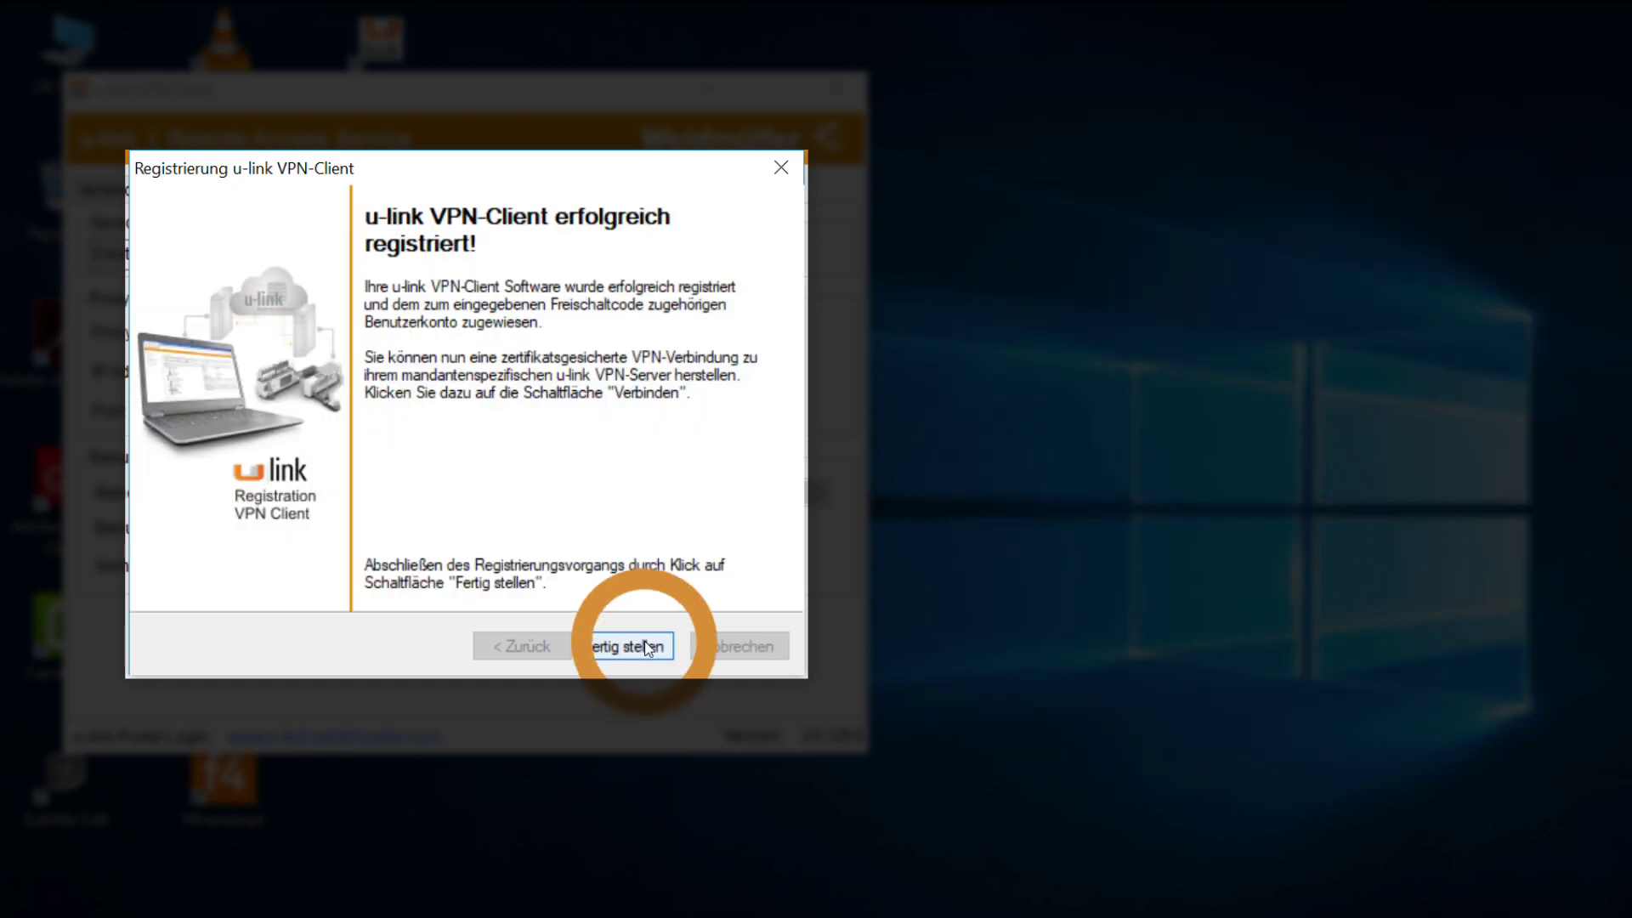
Finish the client registration and start the VPN connection to server WE-1.
click(646, 648)
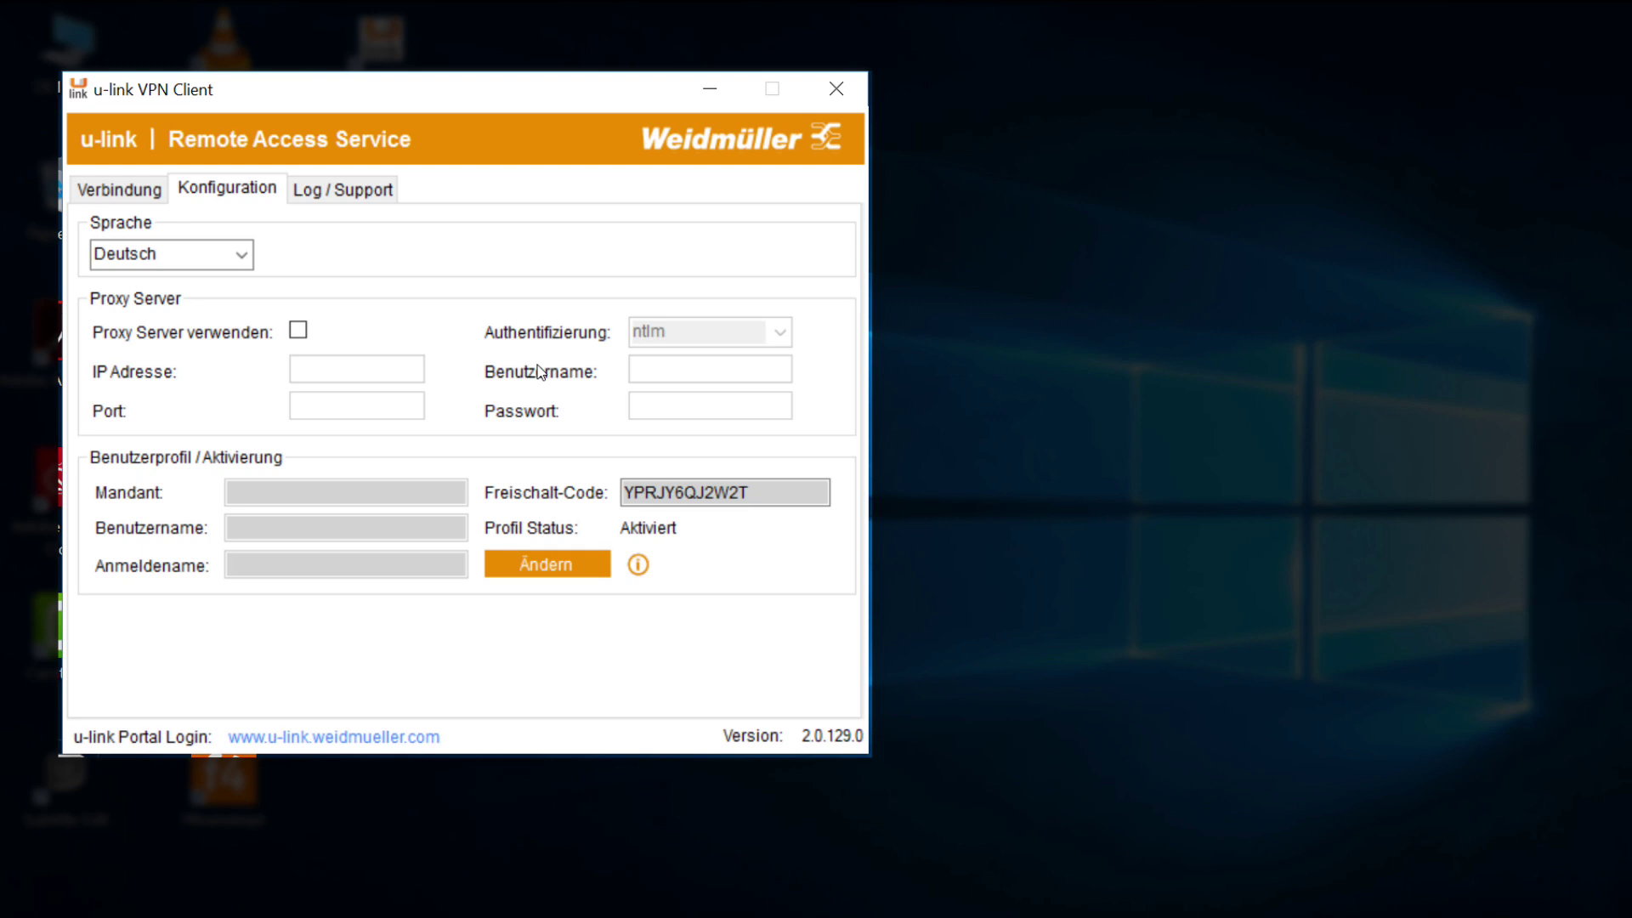
click(134, 185)
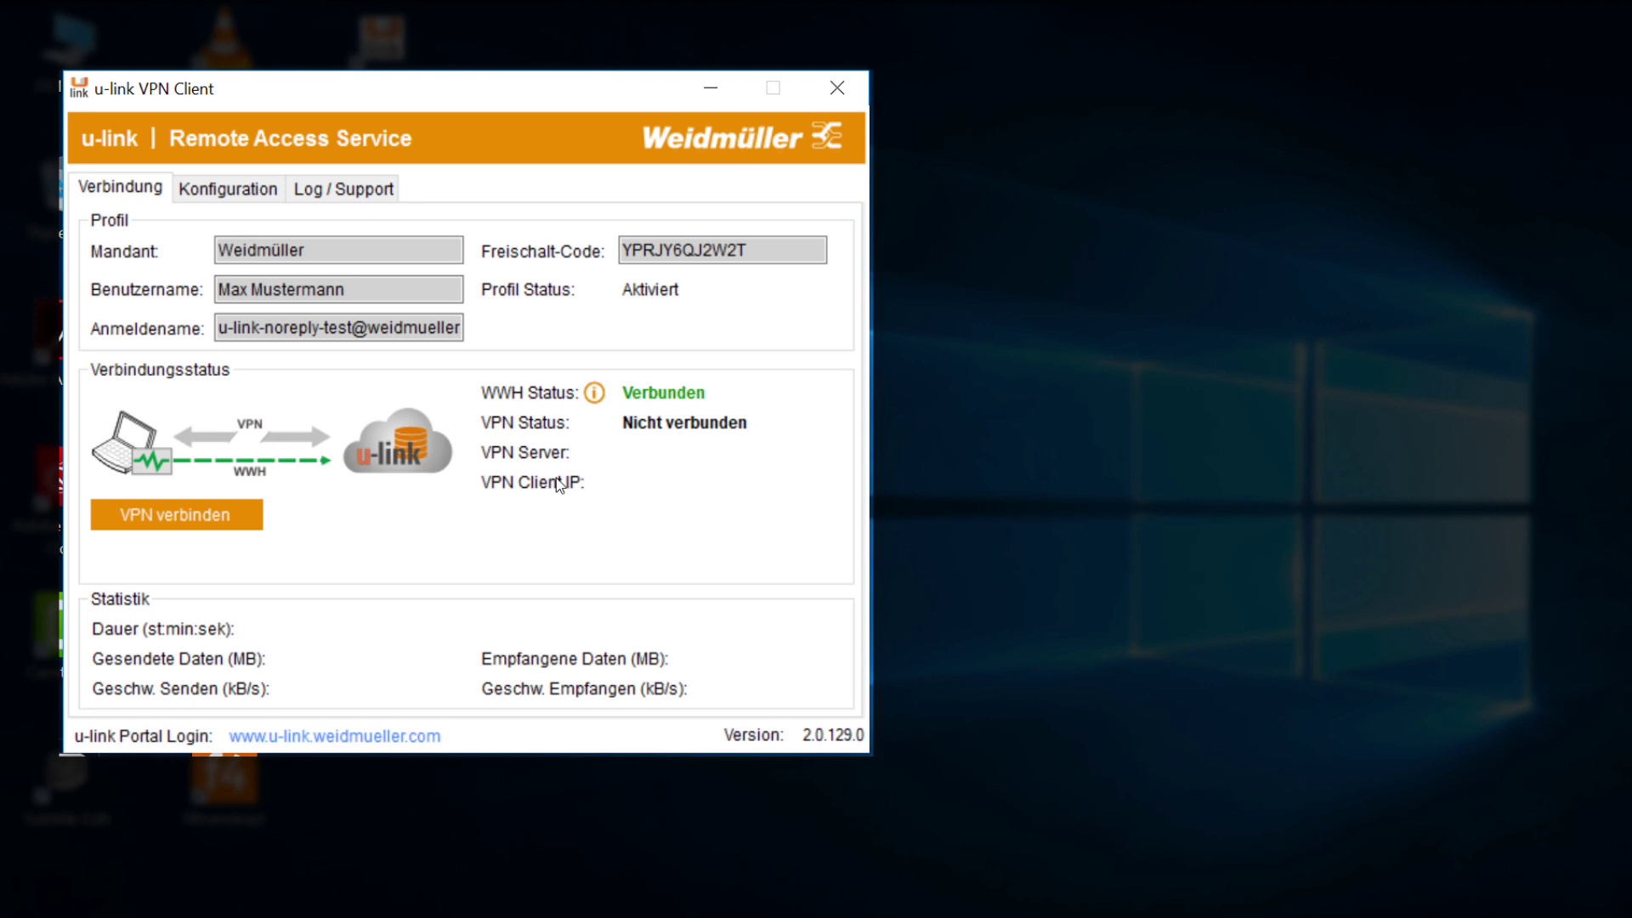
click(155, 515)
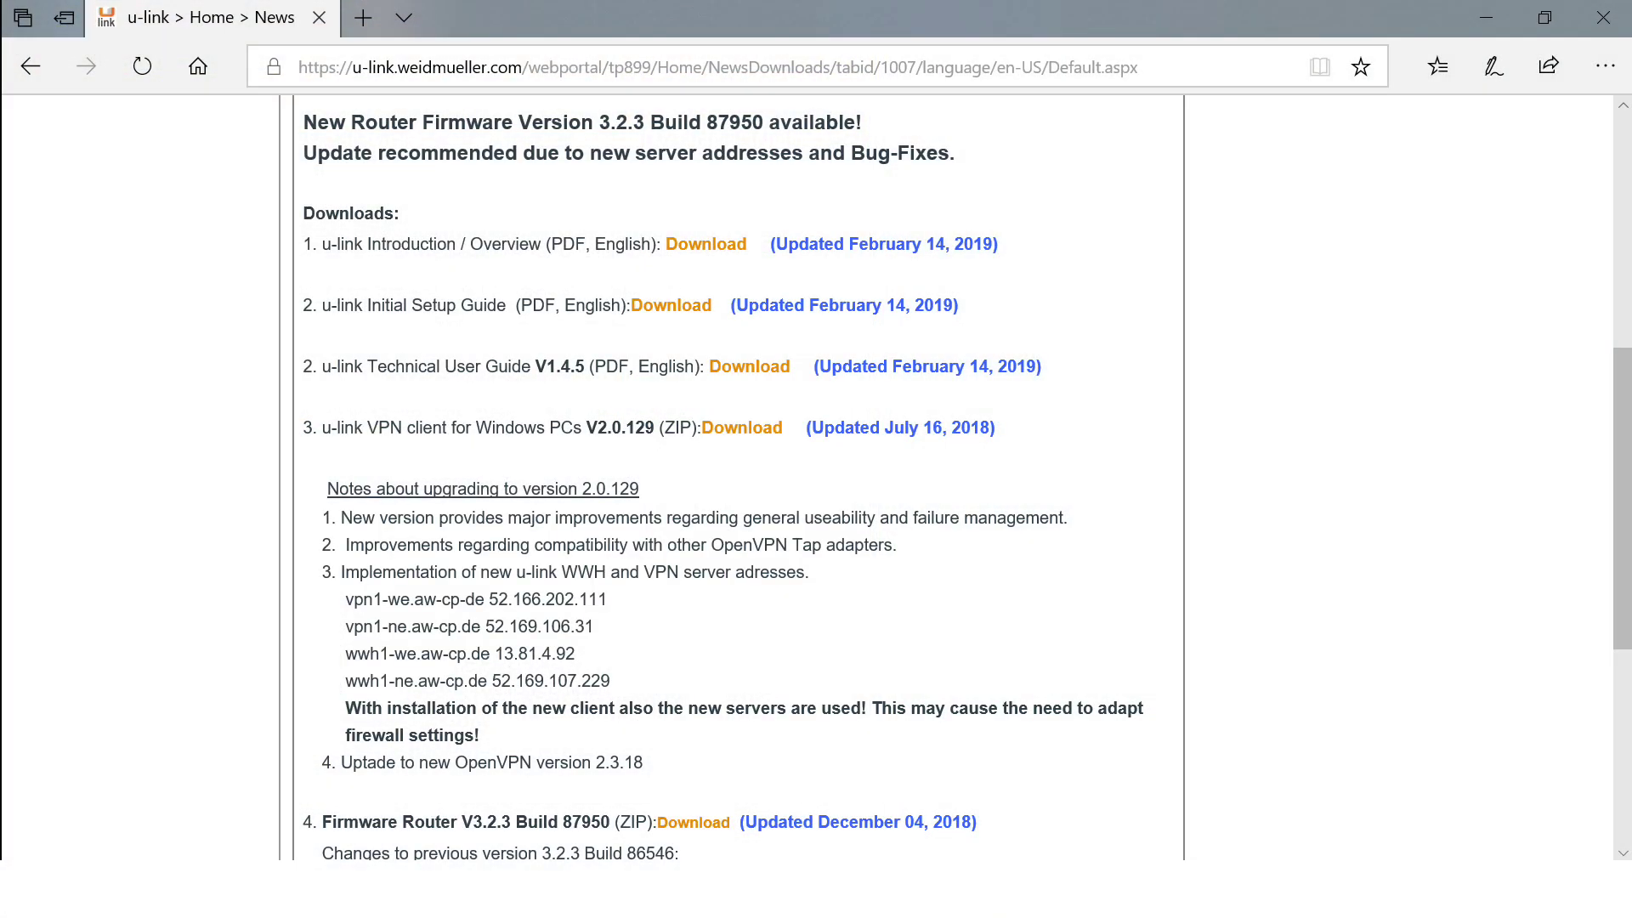
In Administration > Device Management, add a Router/Firewall object under Weidmüller and dismiss the activation notice.
scroll(1111, 284, down, 3)
scroll(1116, 288, up, 7)
scroll(1113, 286, up, 3)
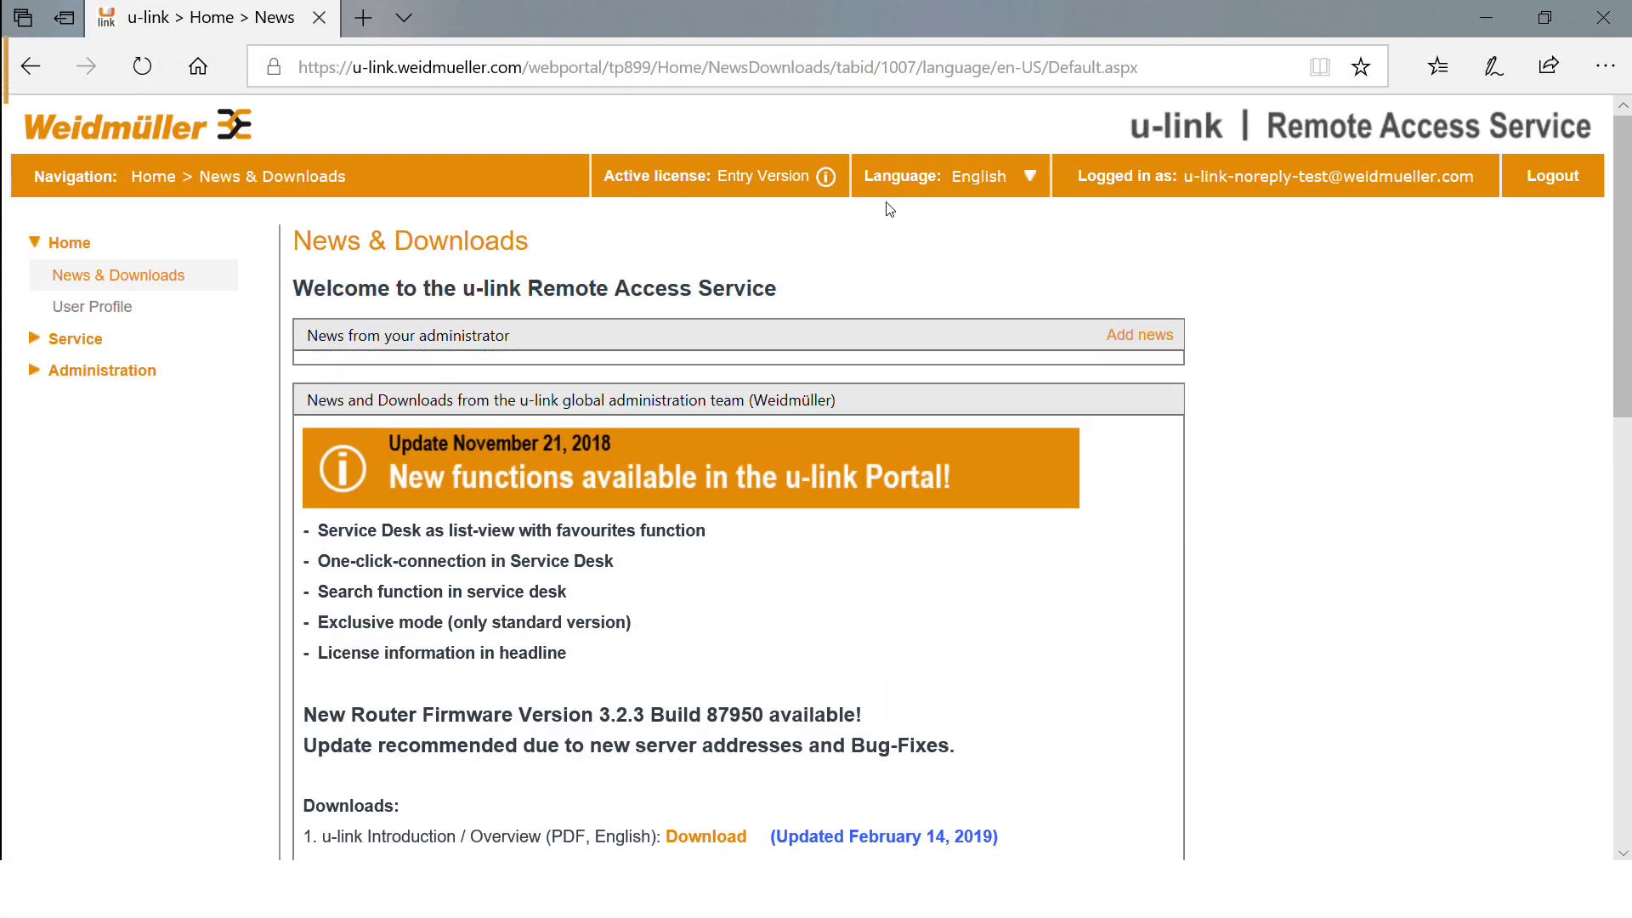
click(101, 374)
click(90, 440)
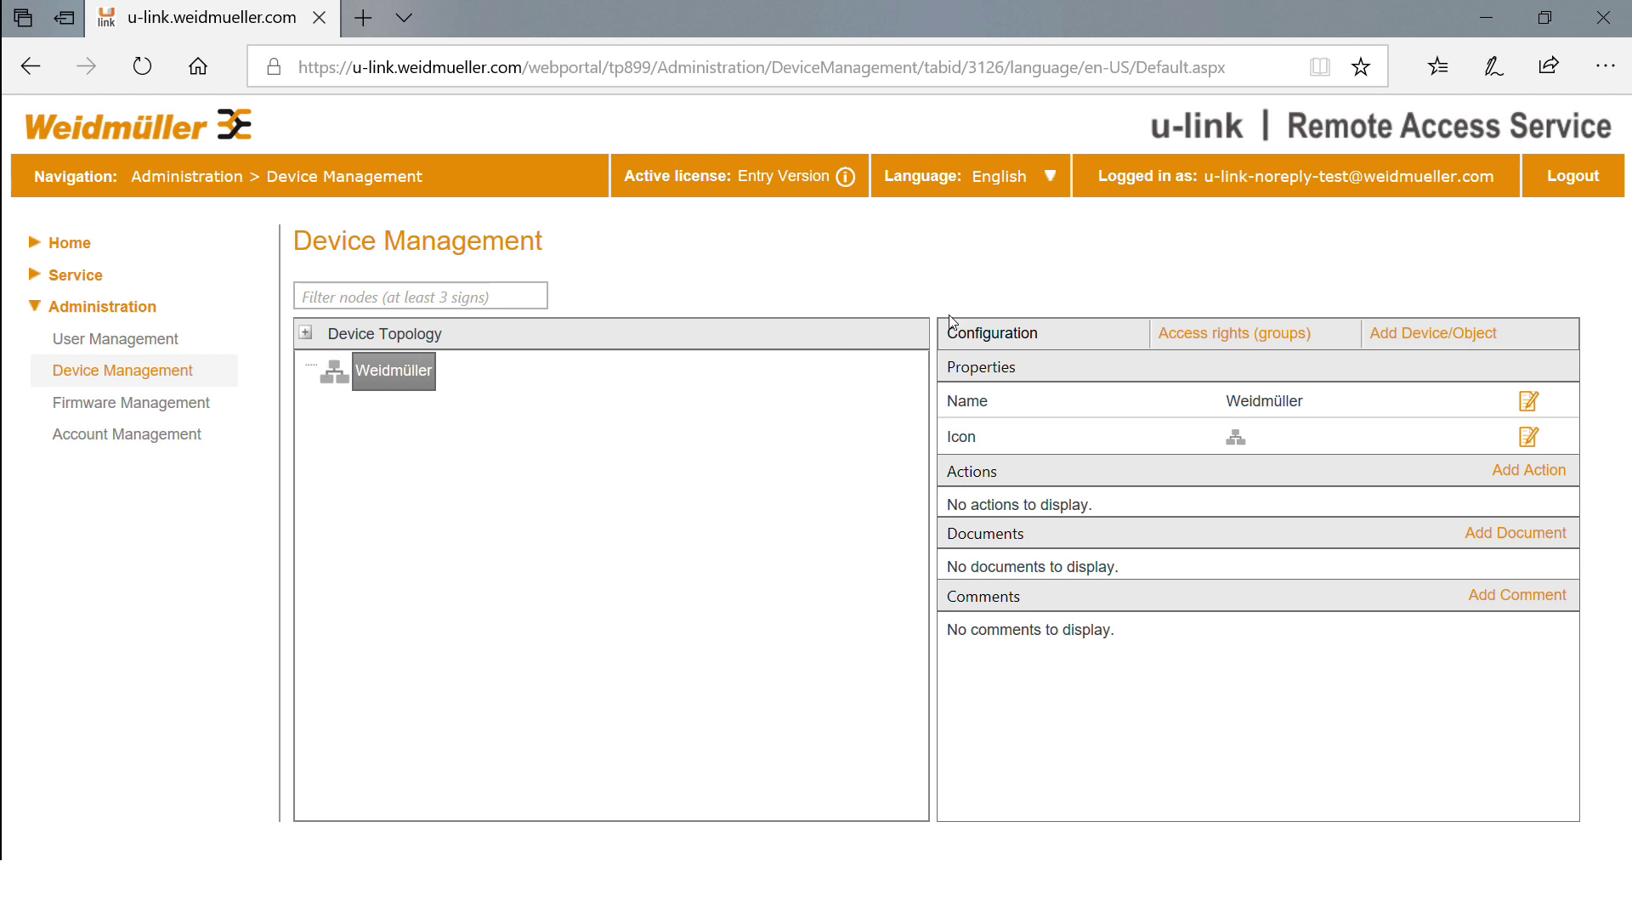
click(1433, 336)
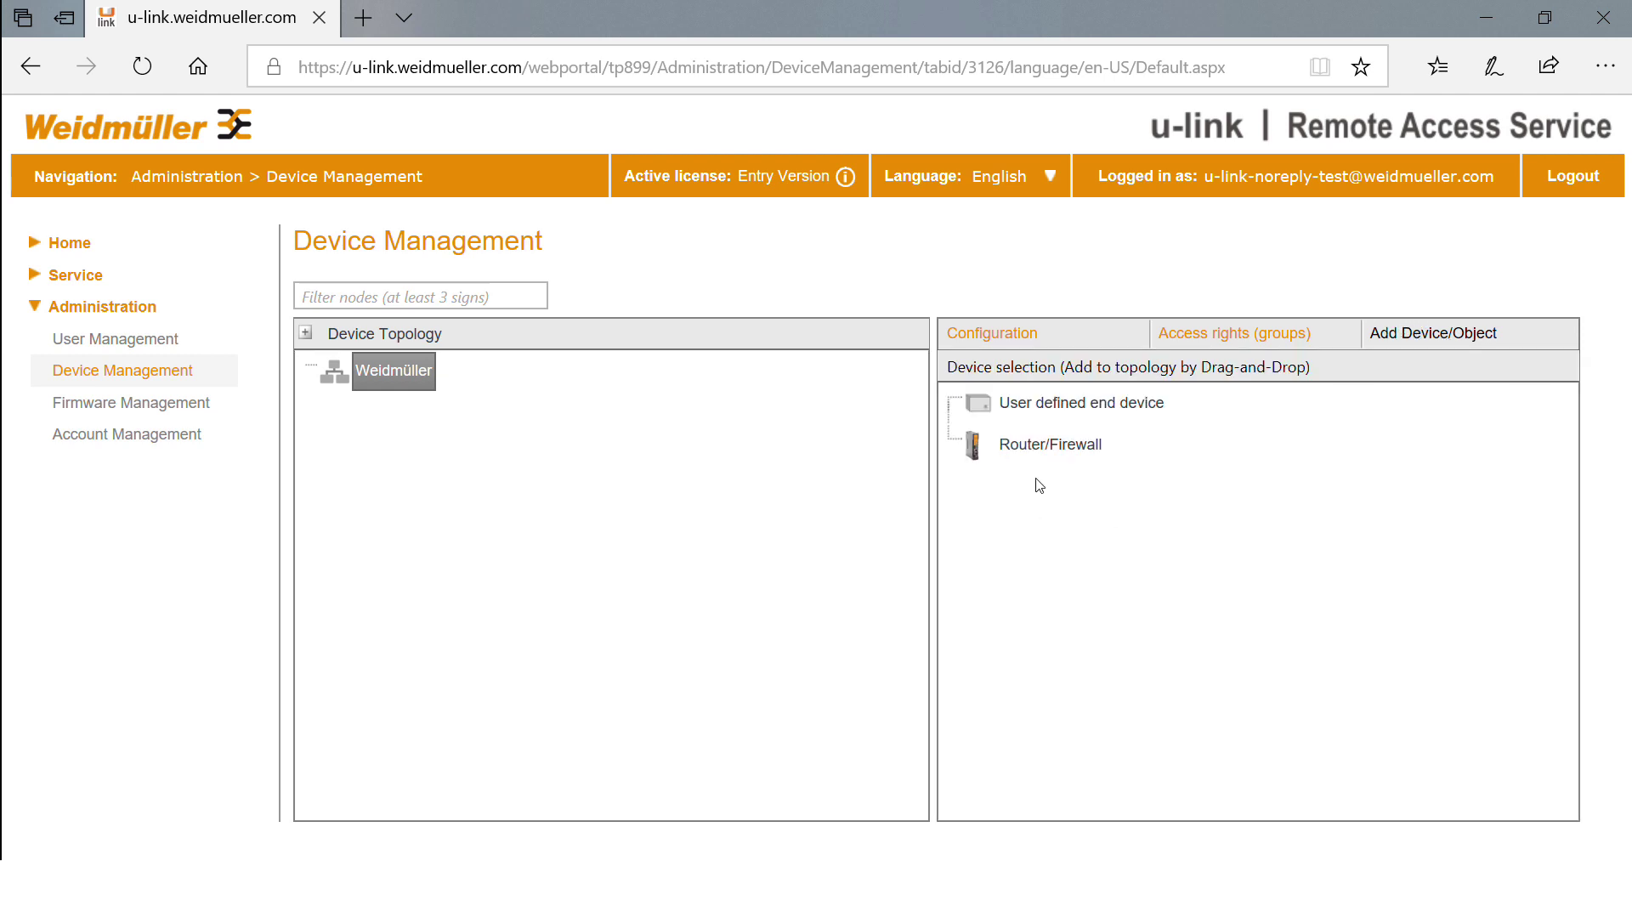
drag(1053, 451, 379, 373)
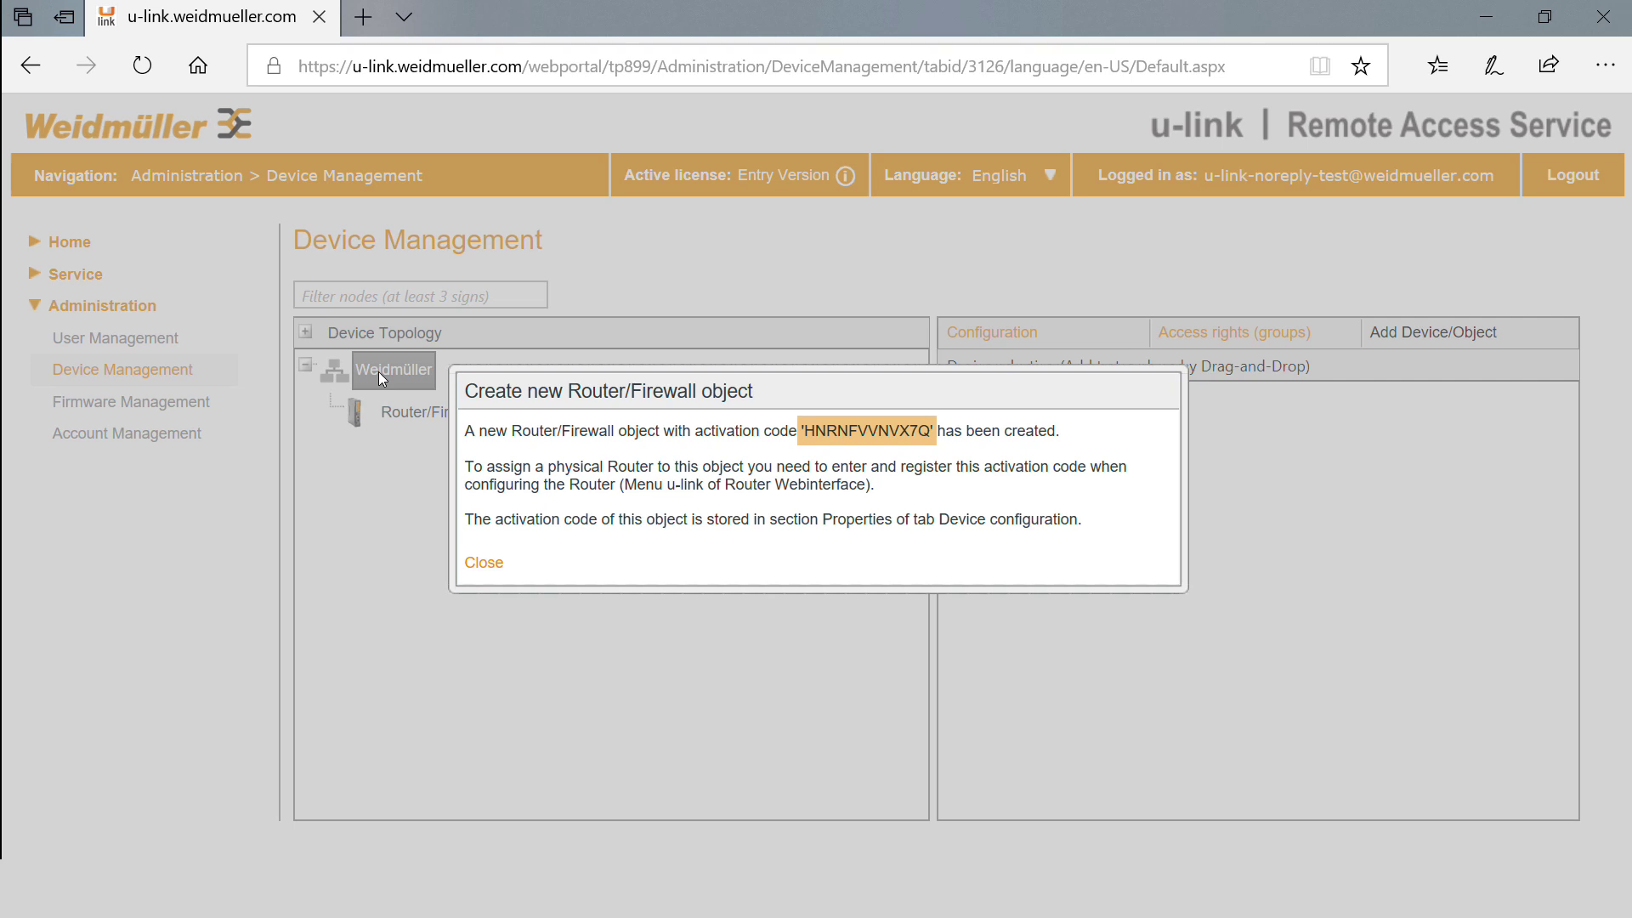
click(379, 371)
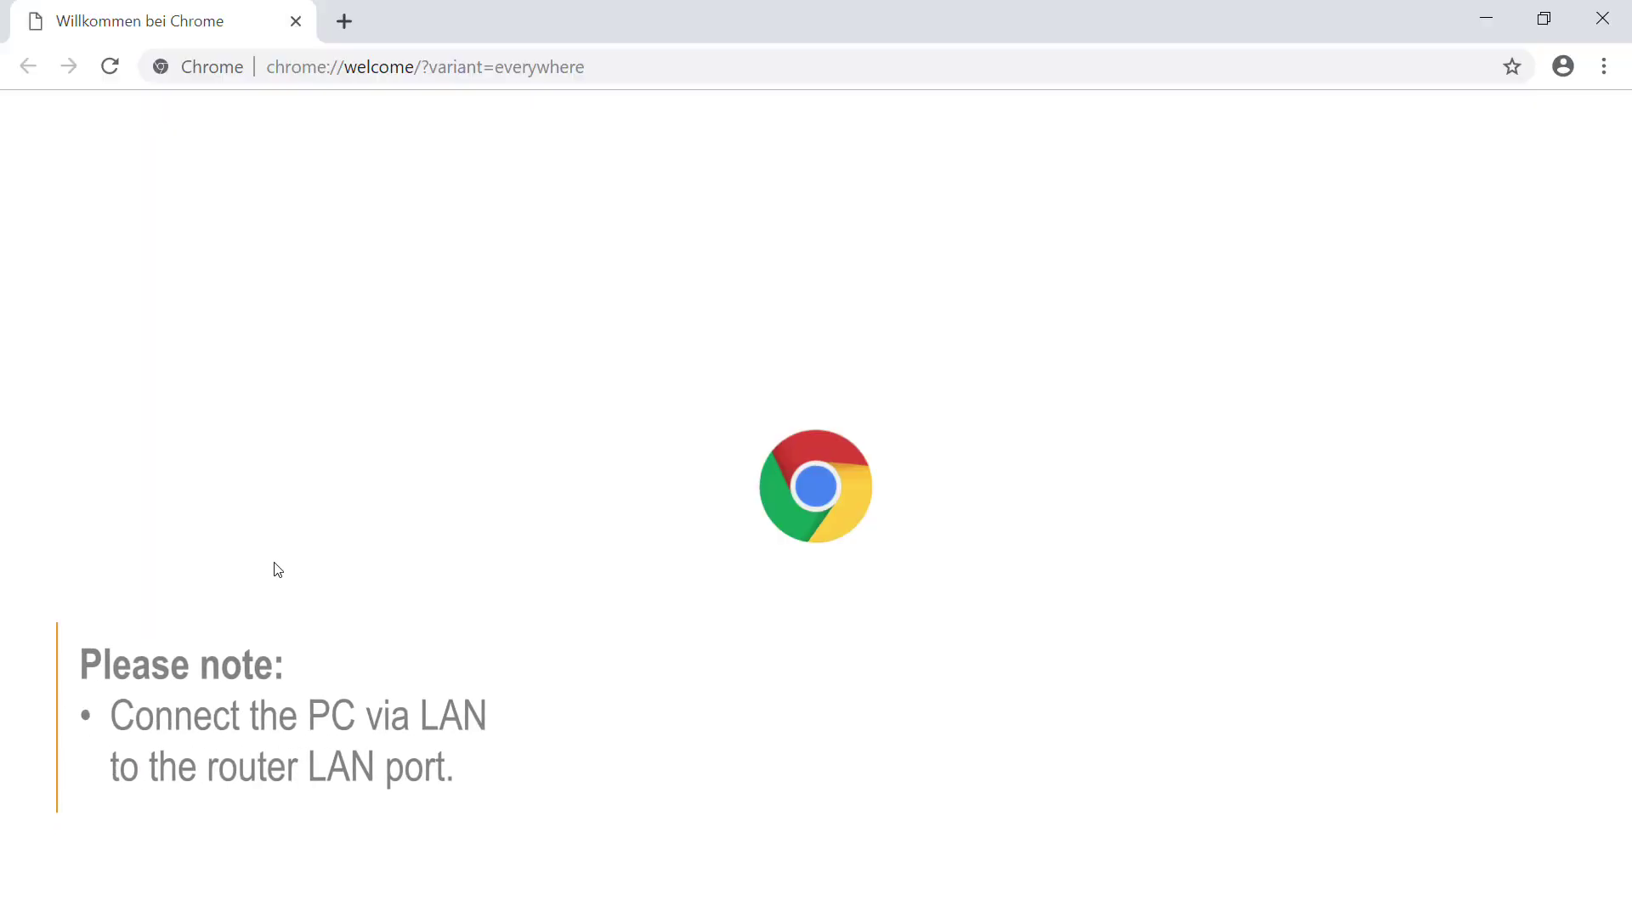
Log into the router web interface at 192.168.1.110 with the admin credentials and open IP configuration.
click(741, 74)
text(192.168.)
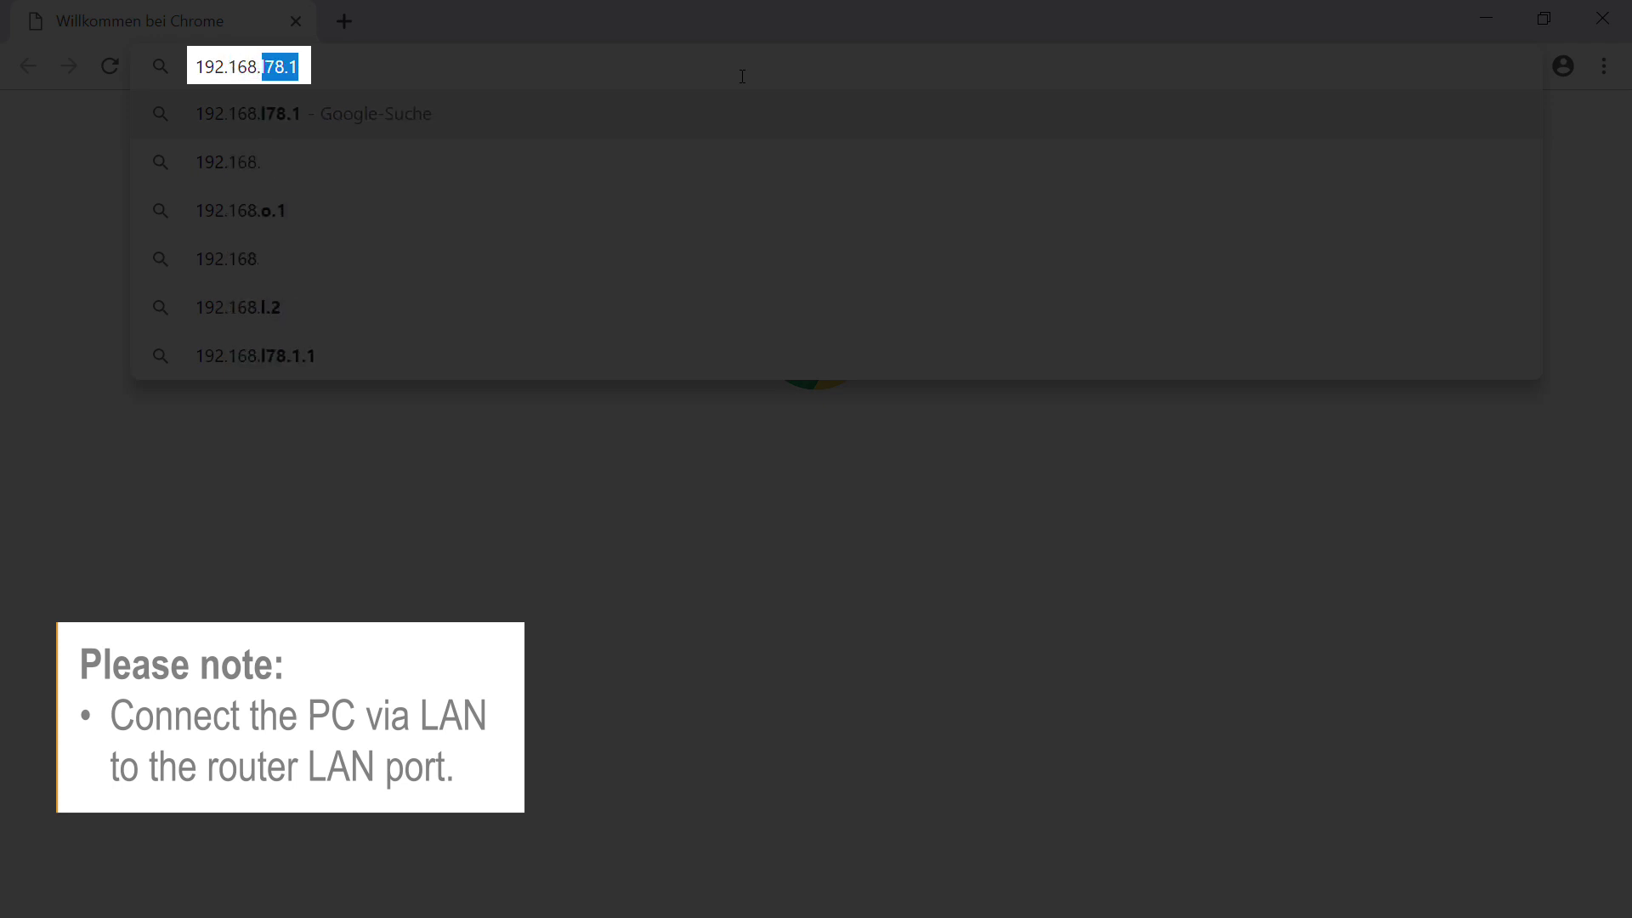
text(1.110)
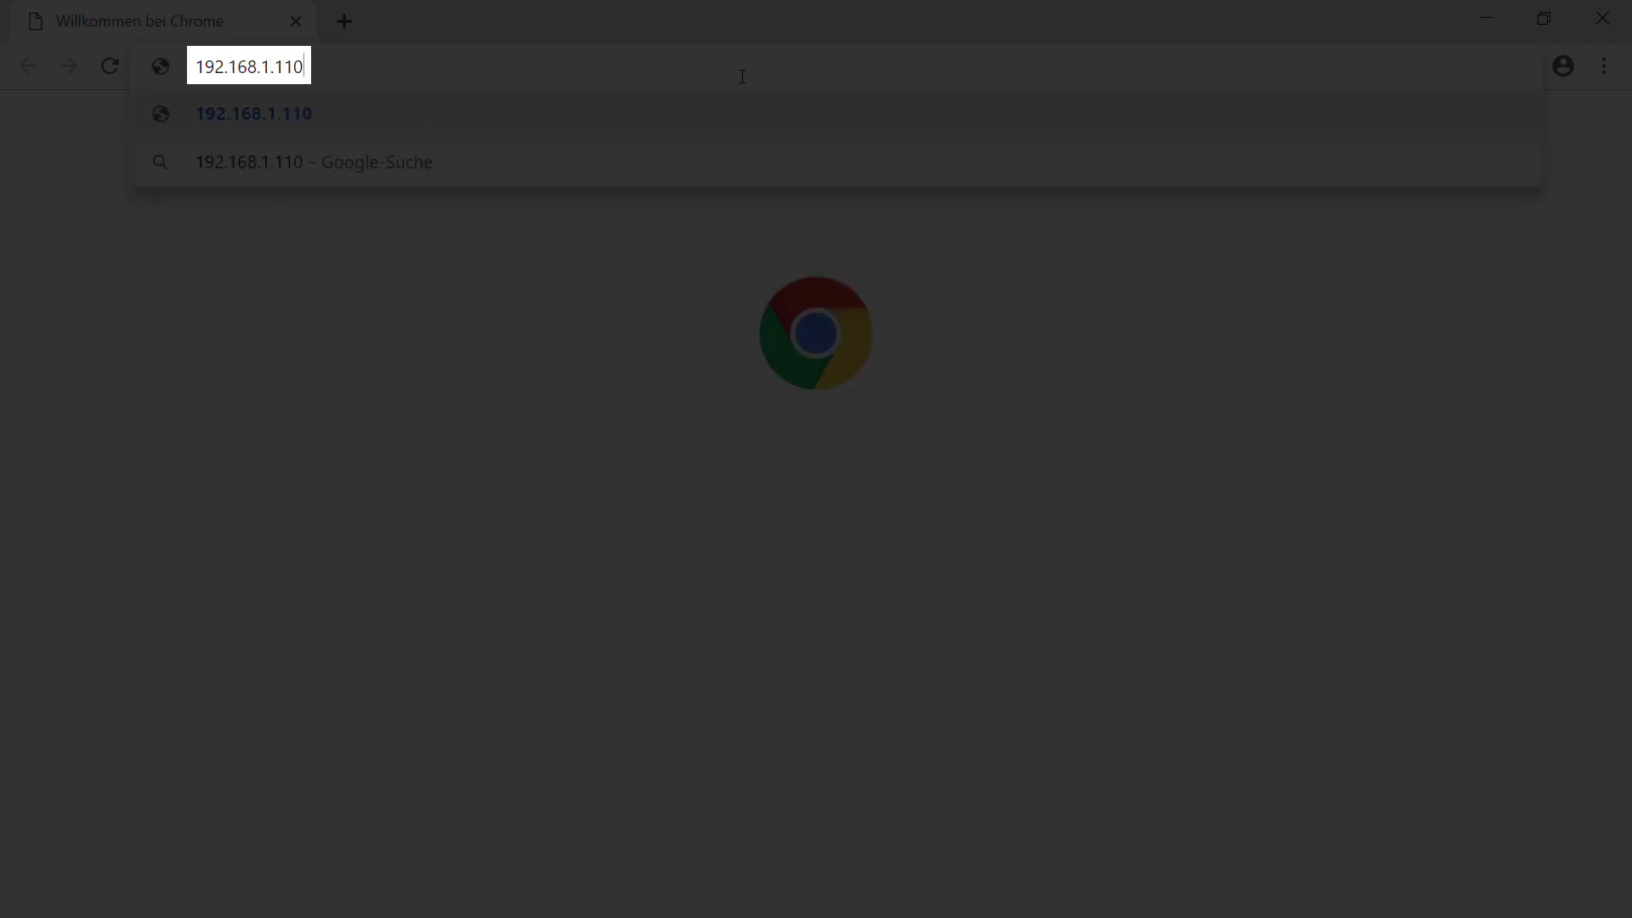
key(Return)
text(admin)
key(Tab)
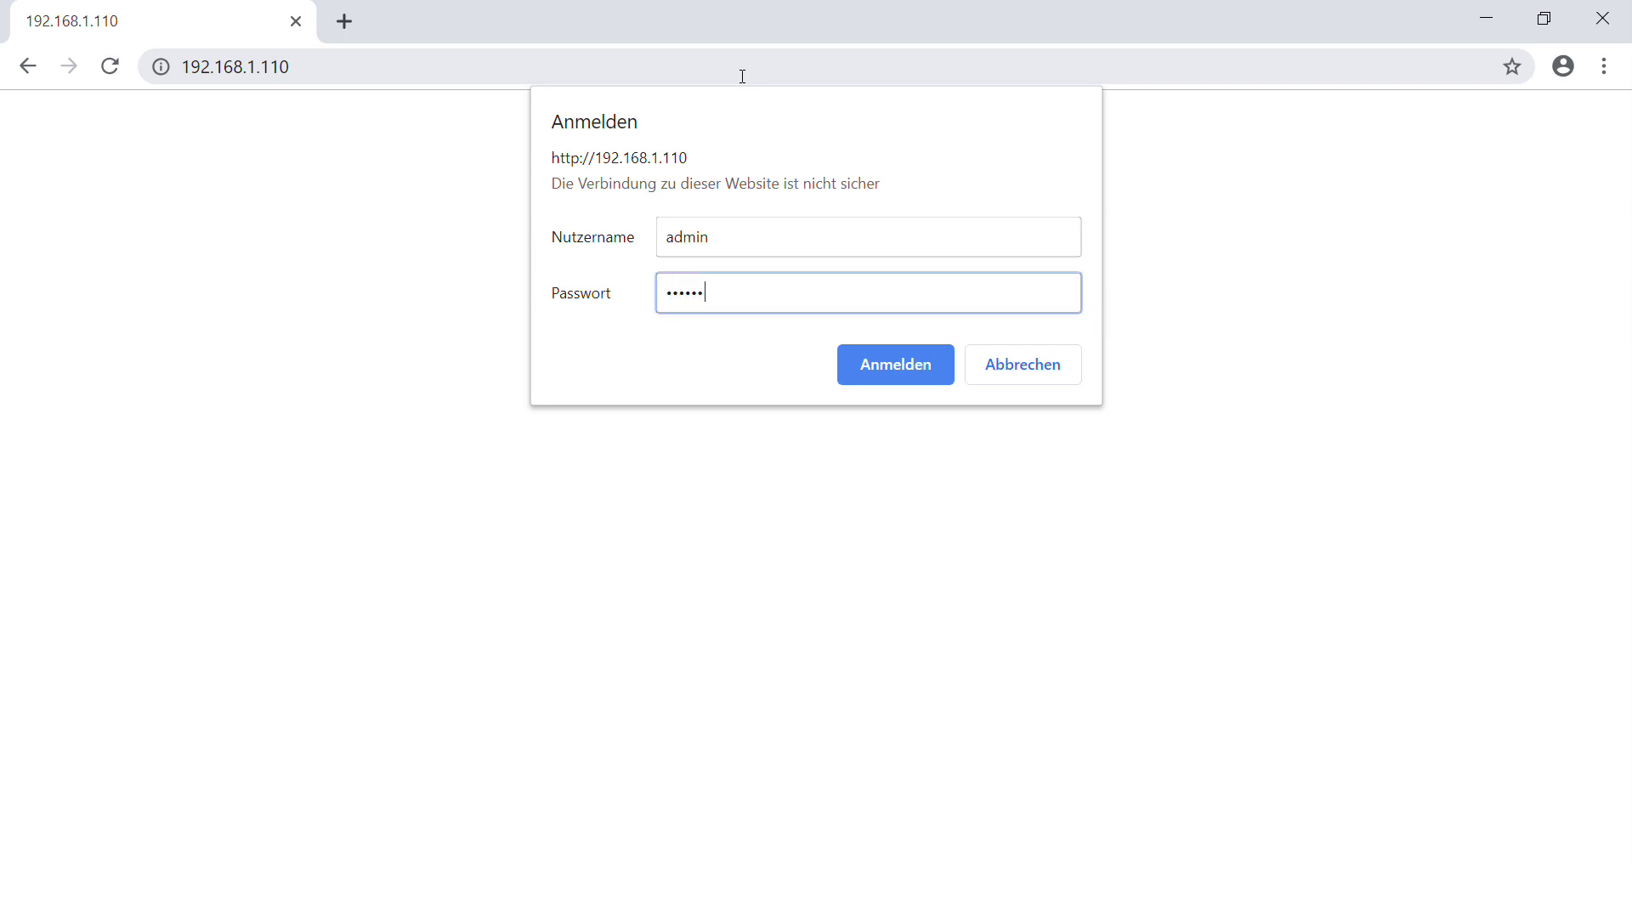
key(Return)
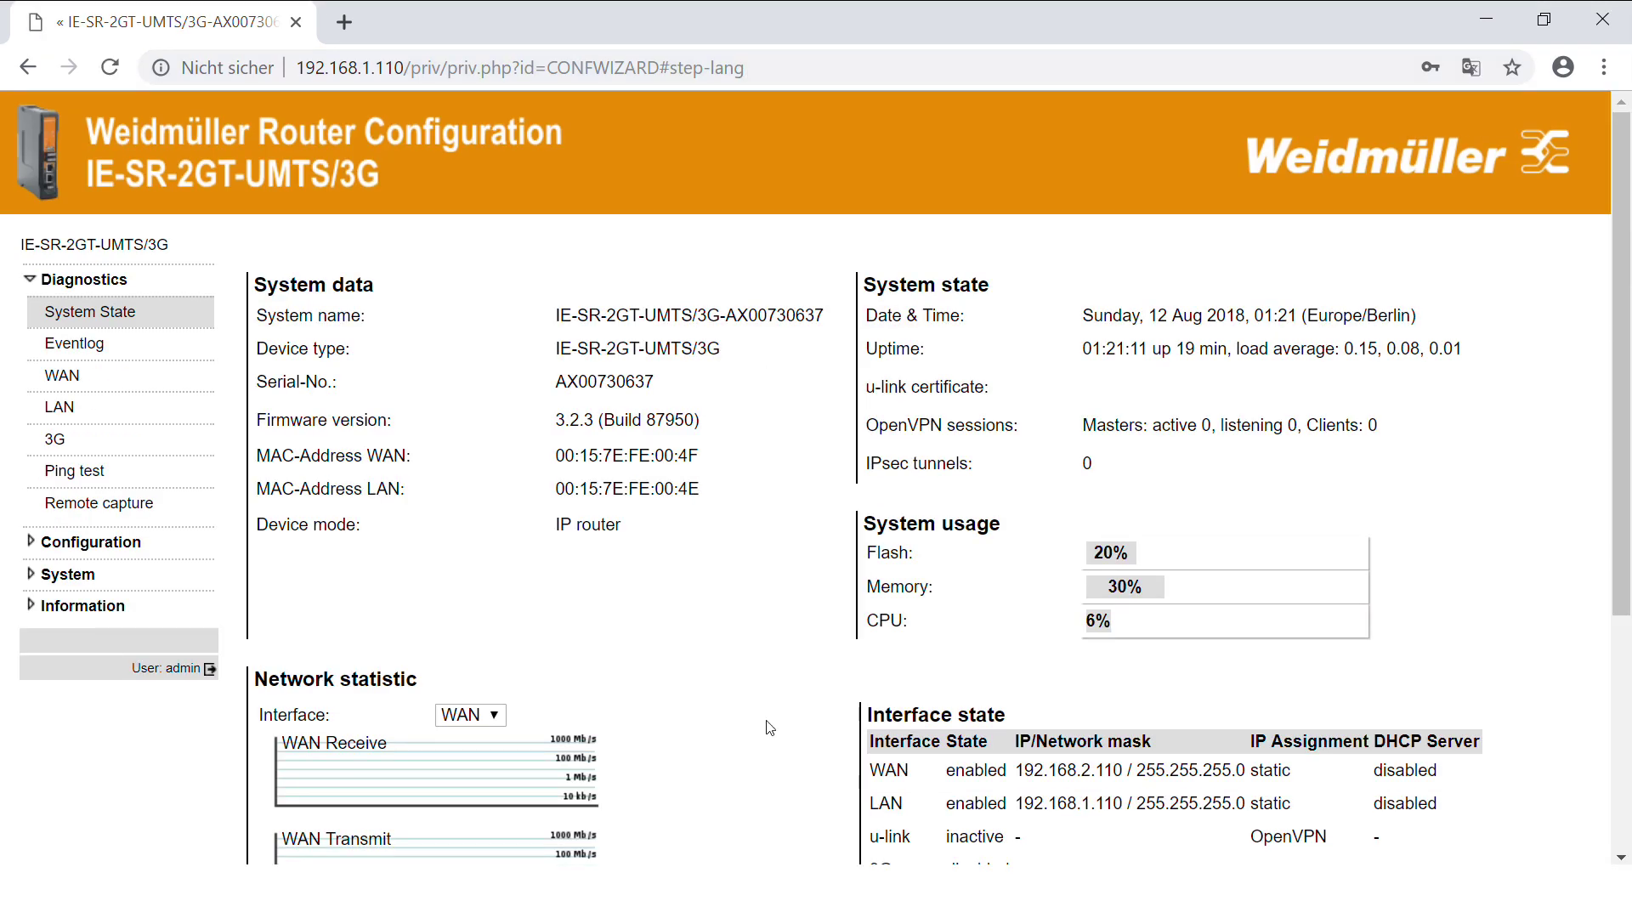
click(105, 542)
click(111, 584)
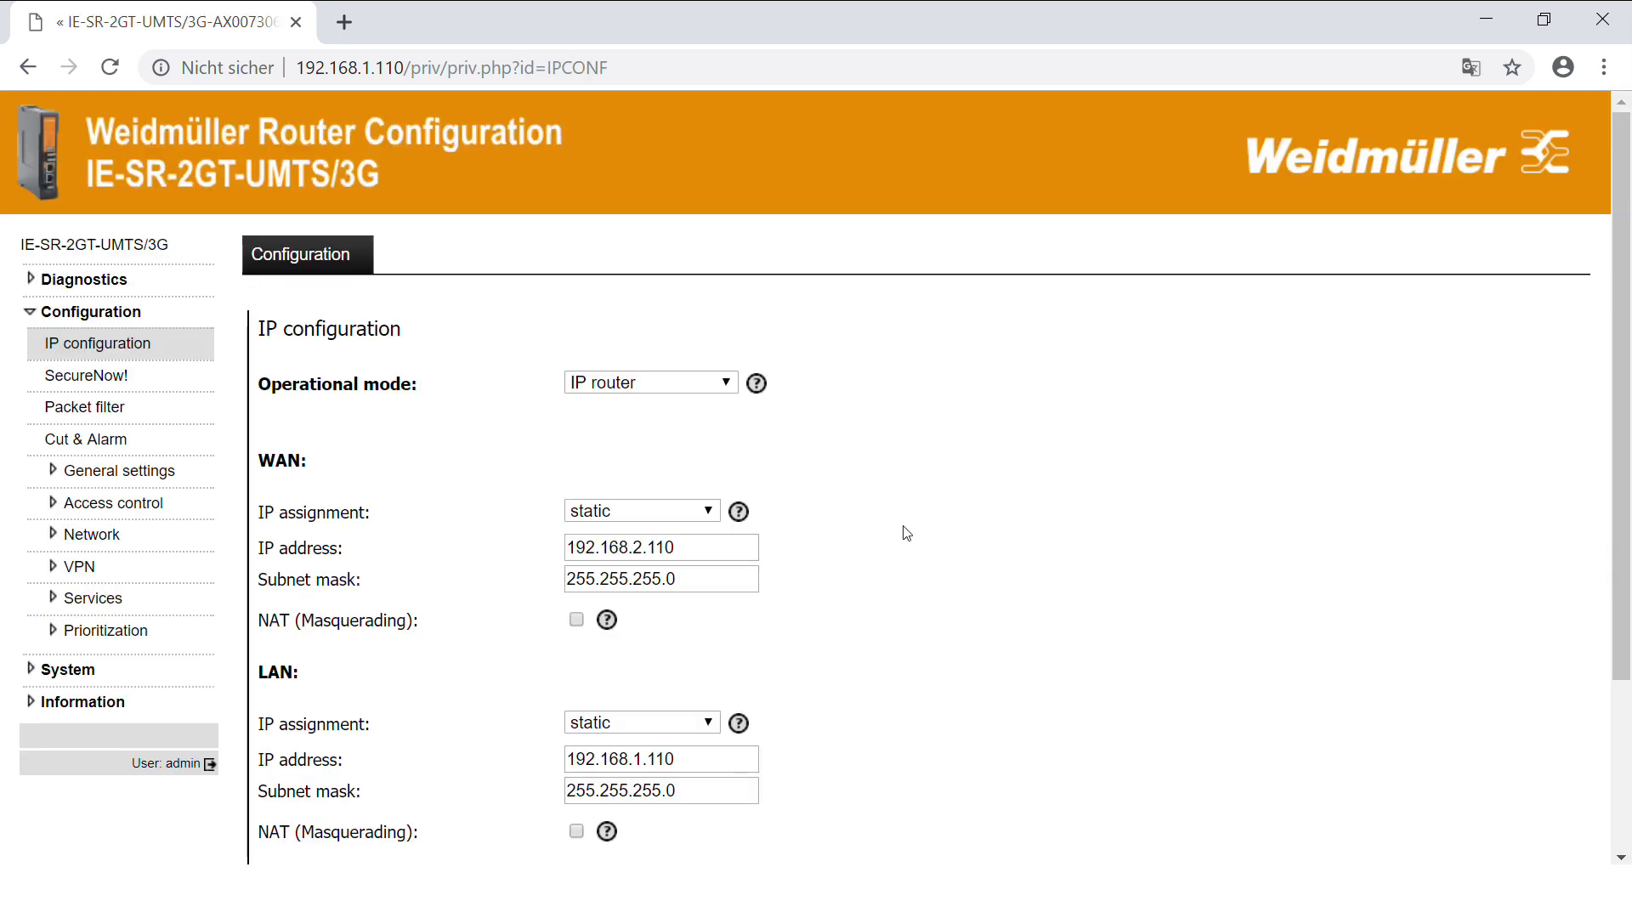
Switch WAN IP assignment to DHCP, enable LAN NAT (Masquerading), and apply the settings.
scroll(906, 533, down, 1)
click(641, 453)
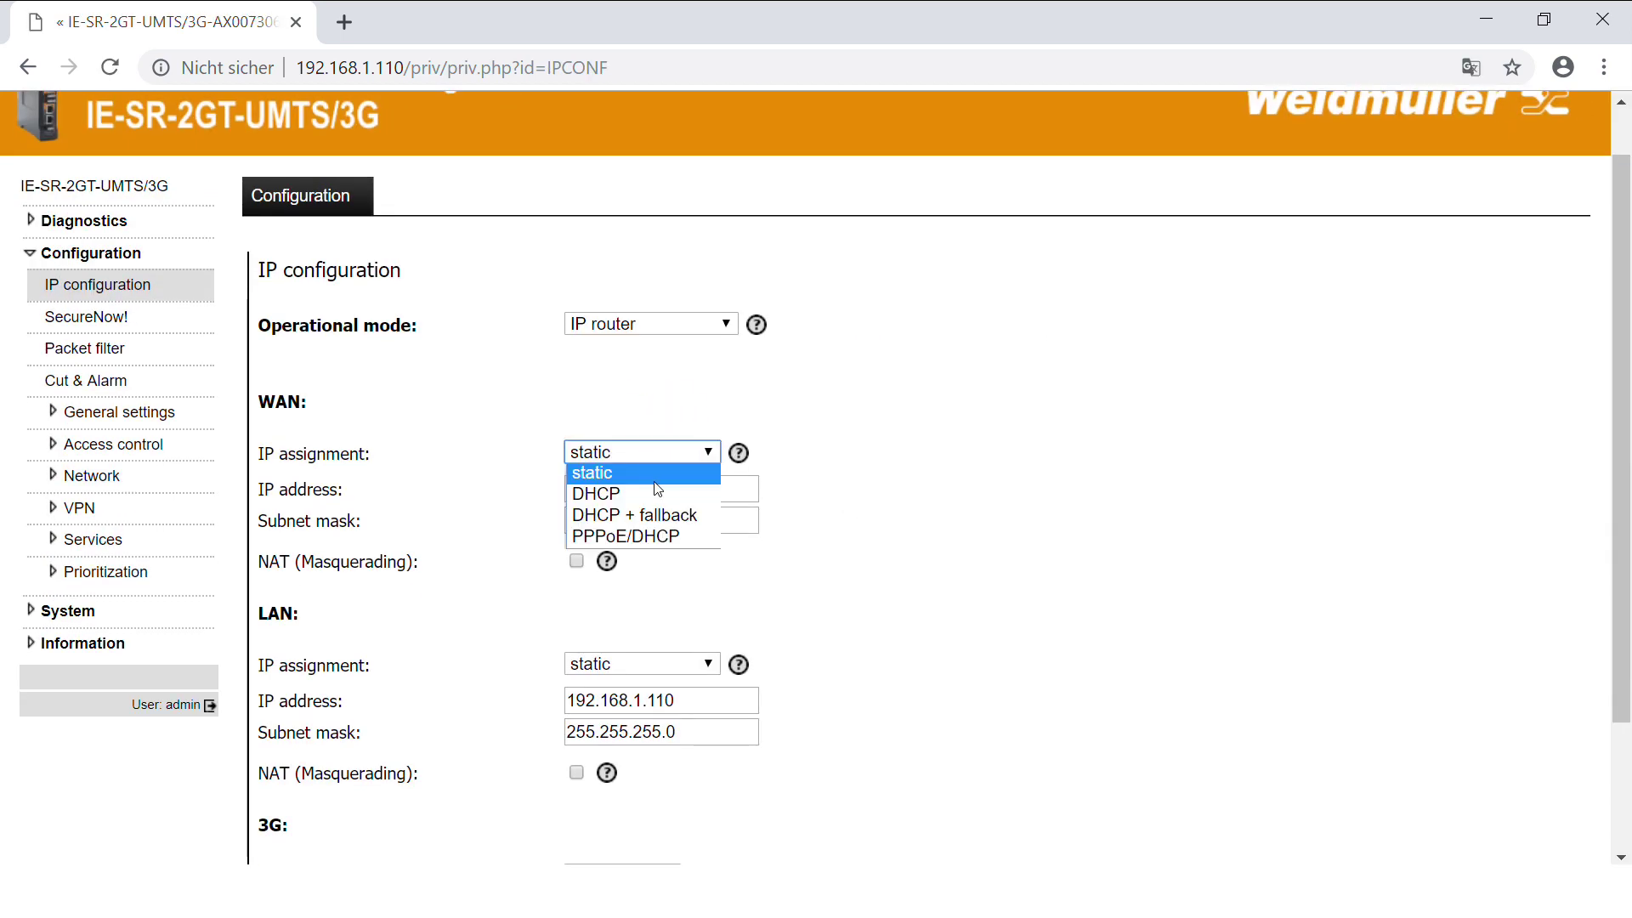
click(657, 493)
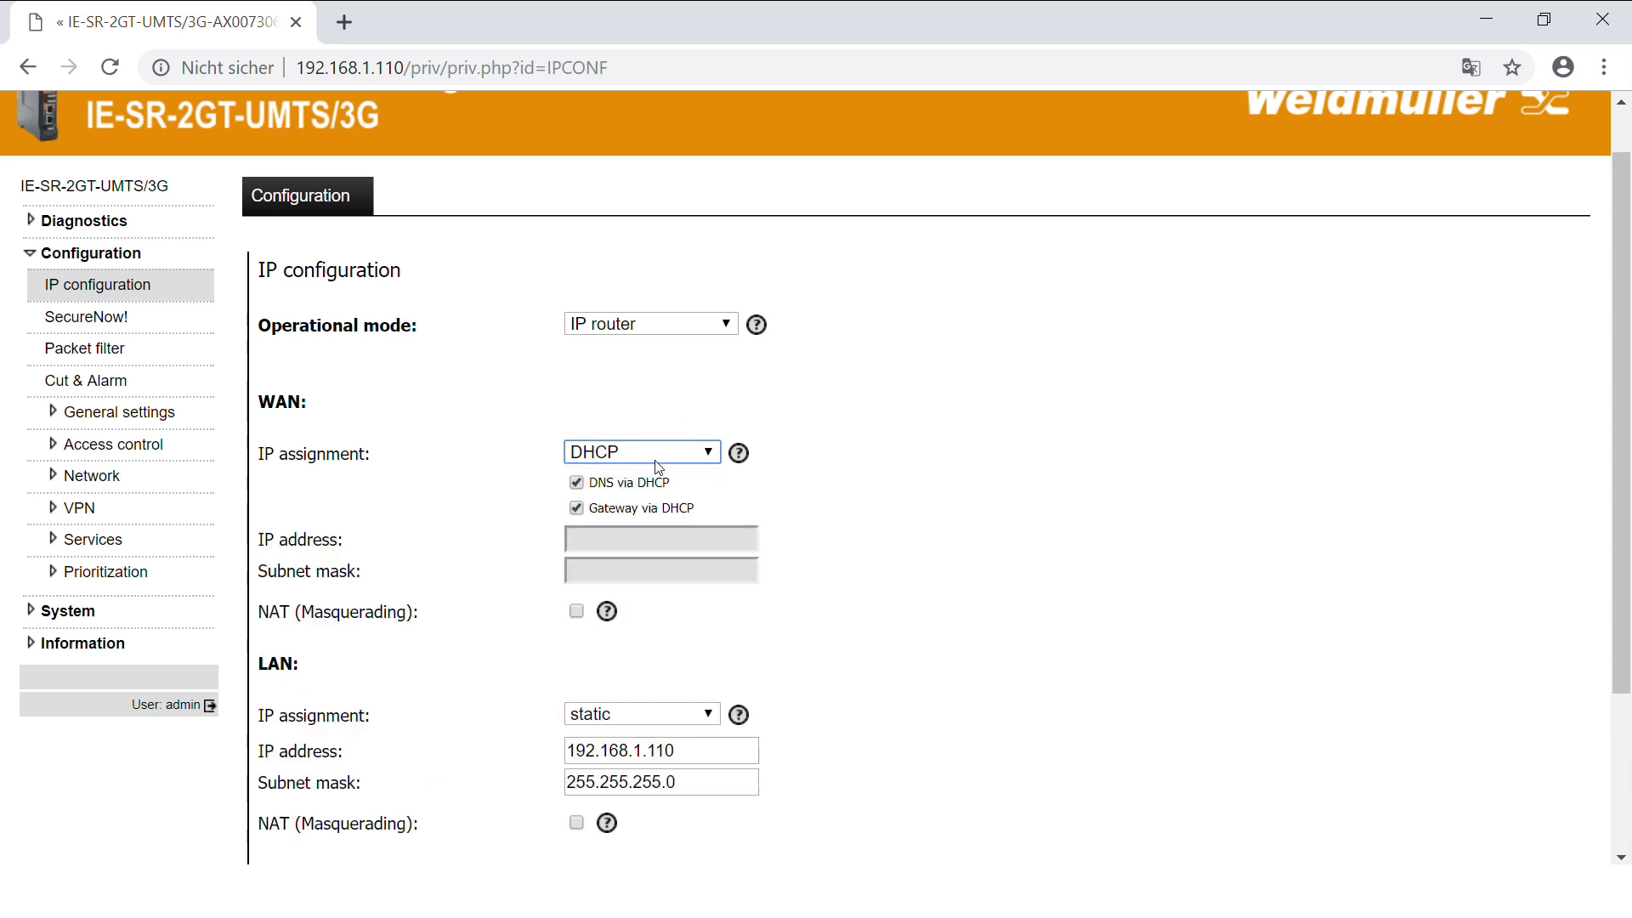
scroll(882, 612, down, 2)
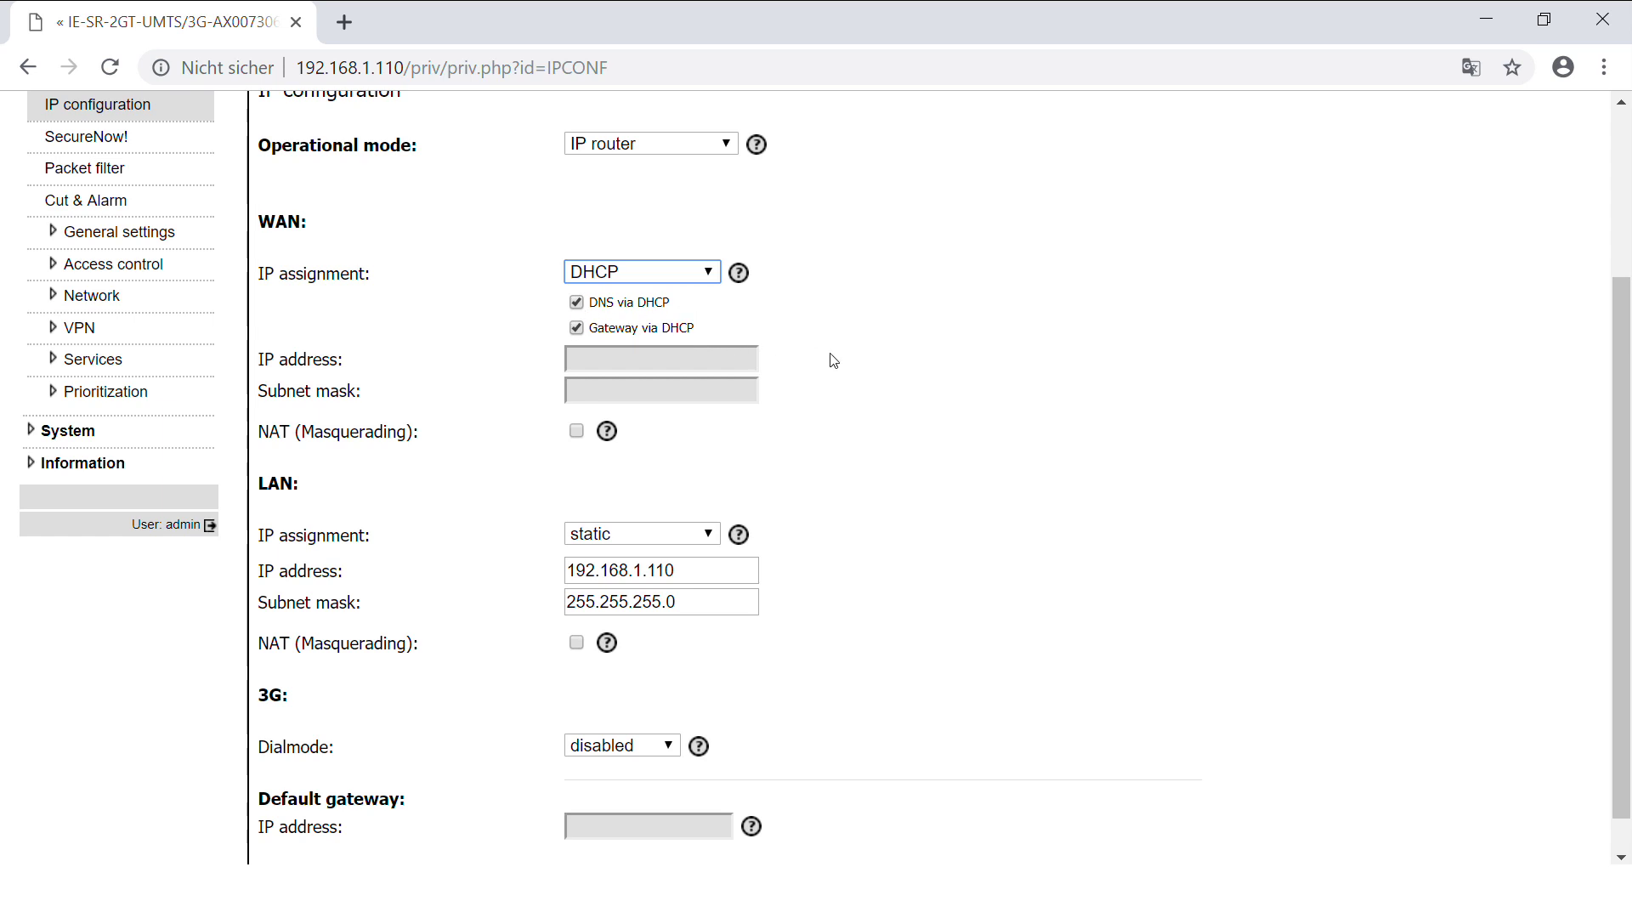
scroll(857, 363, down, 1)
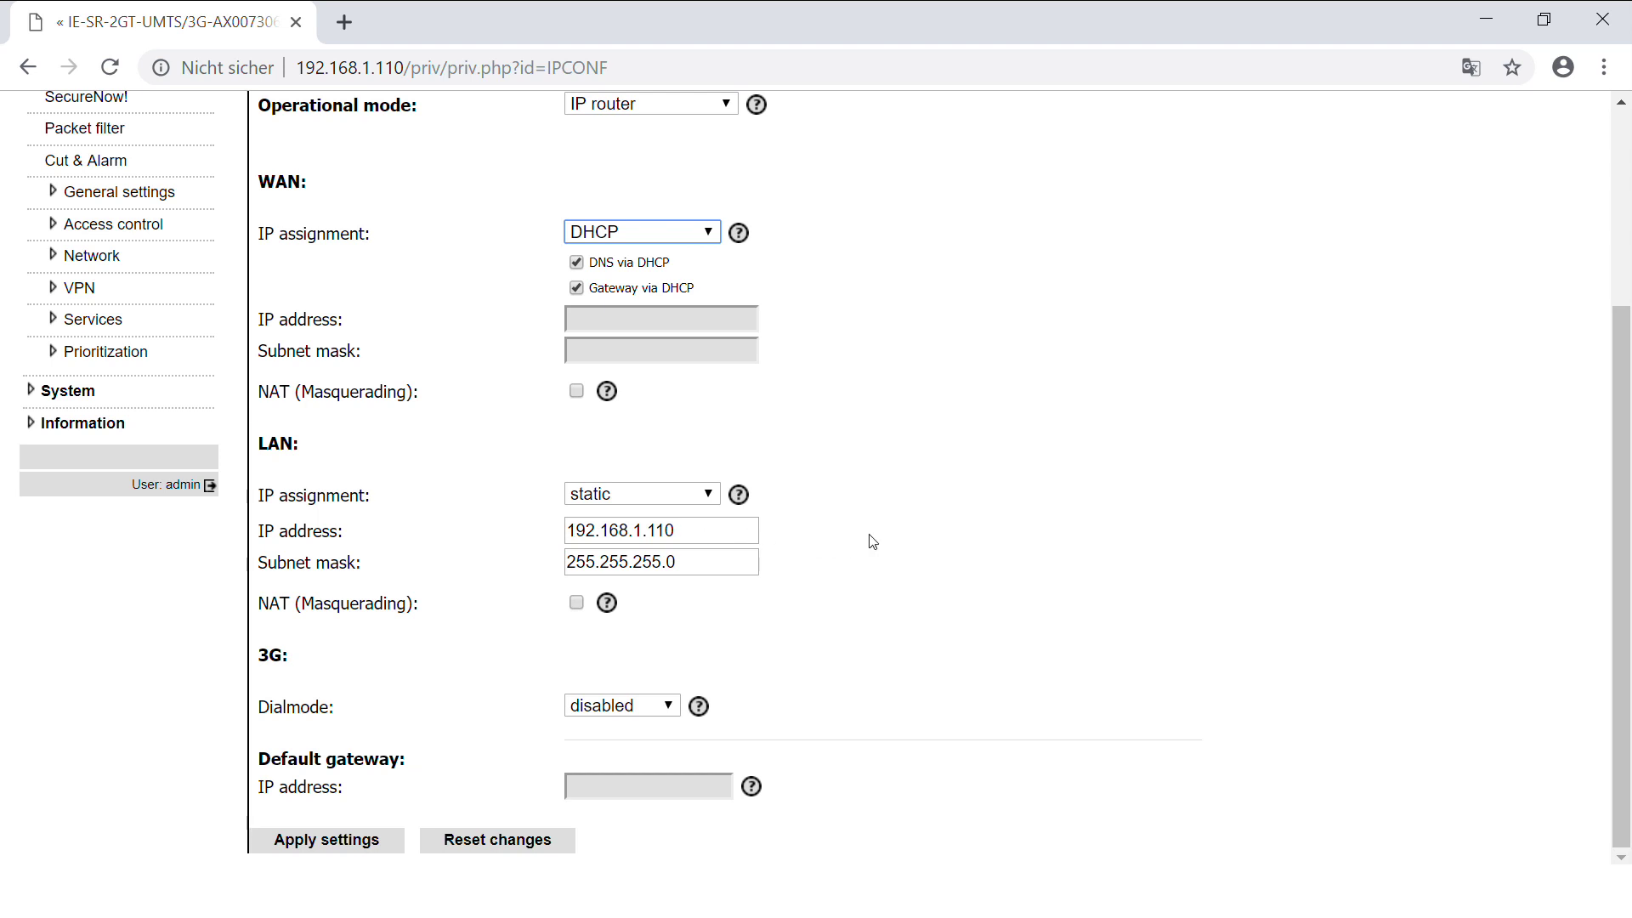
click(576, 604)
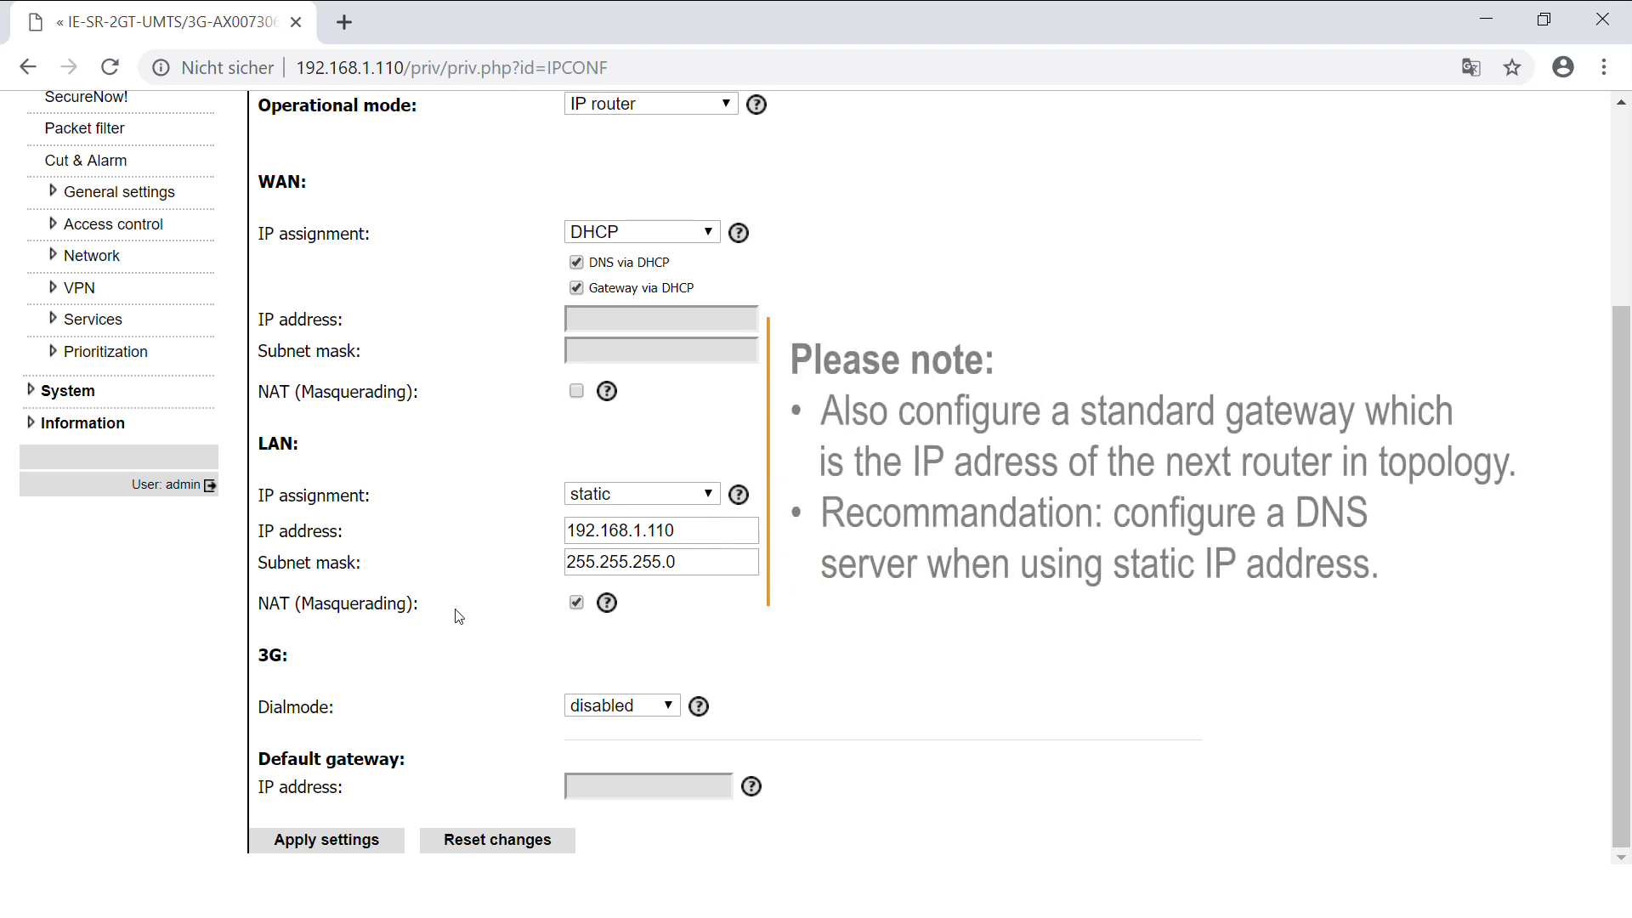
click(358, 840)
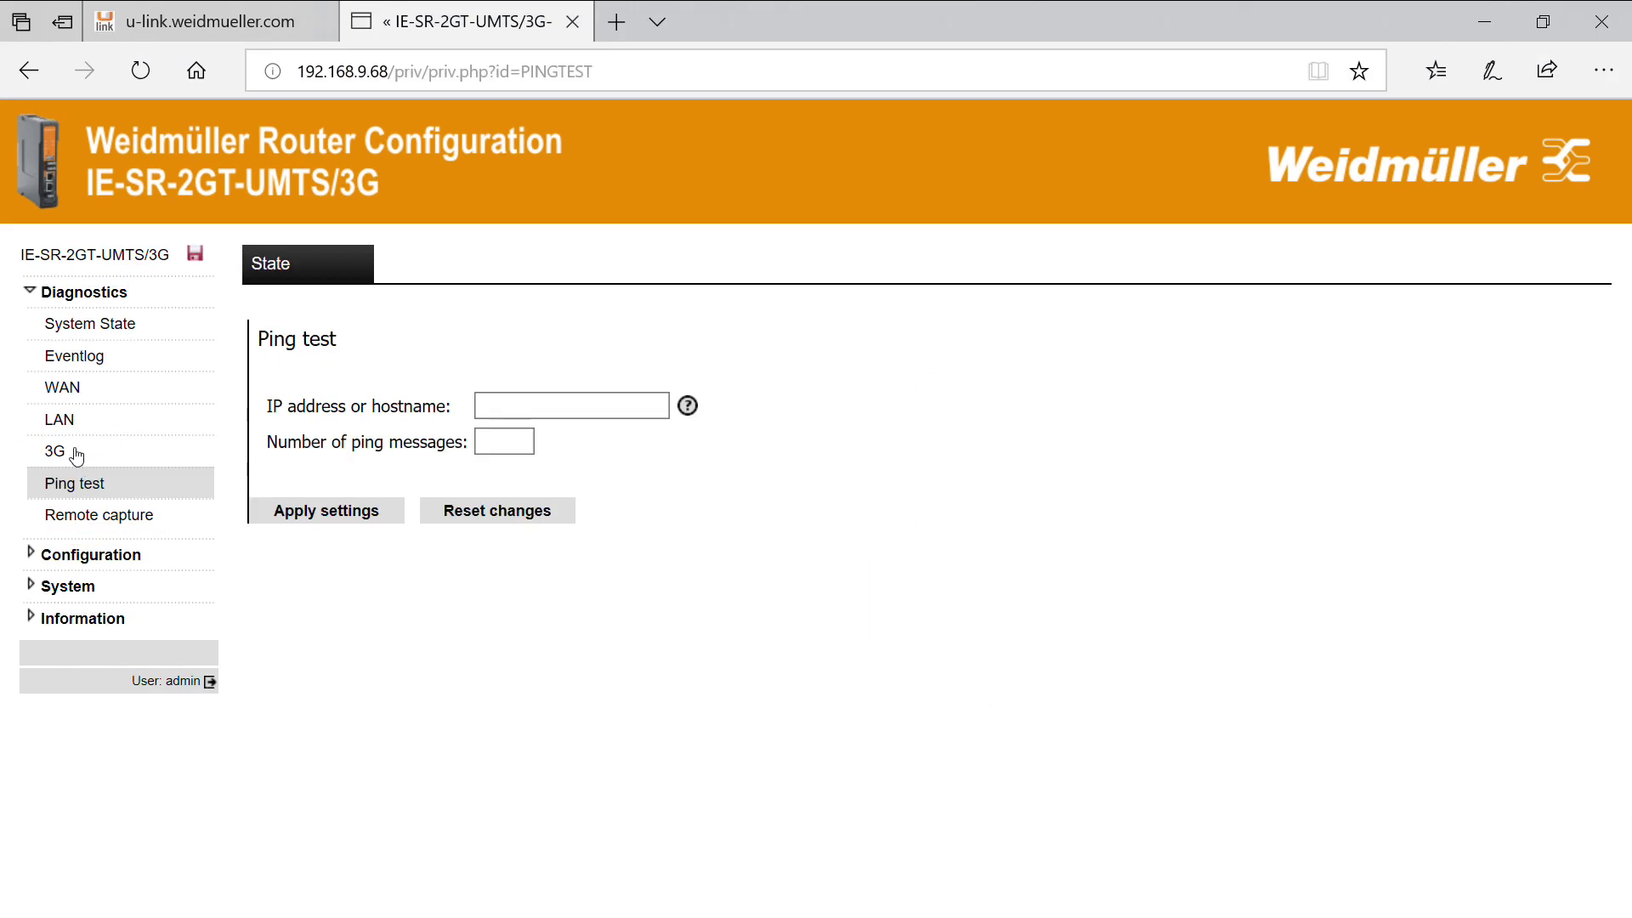
Ping 8.8.8.8 with 3 messages and confirm all replies returned.
click(531, 406)
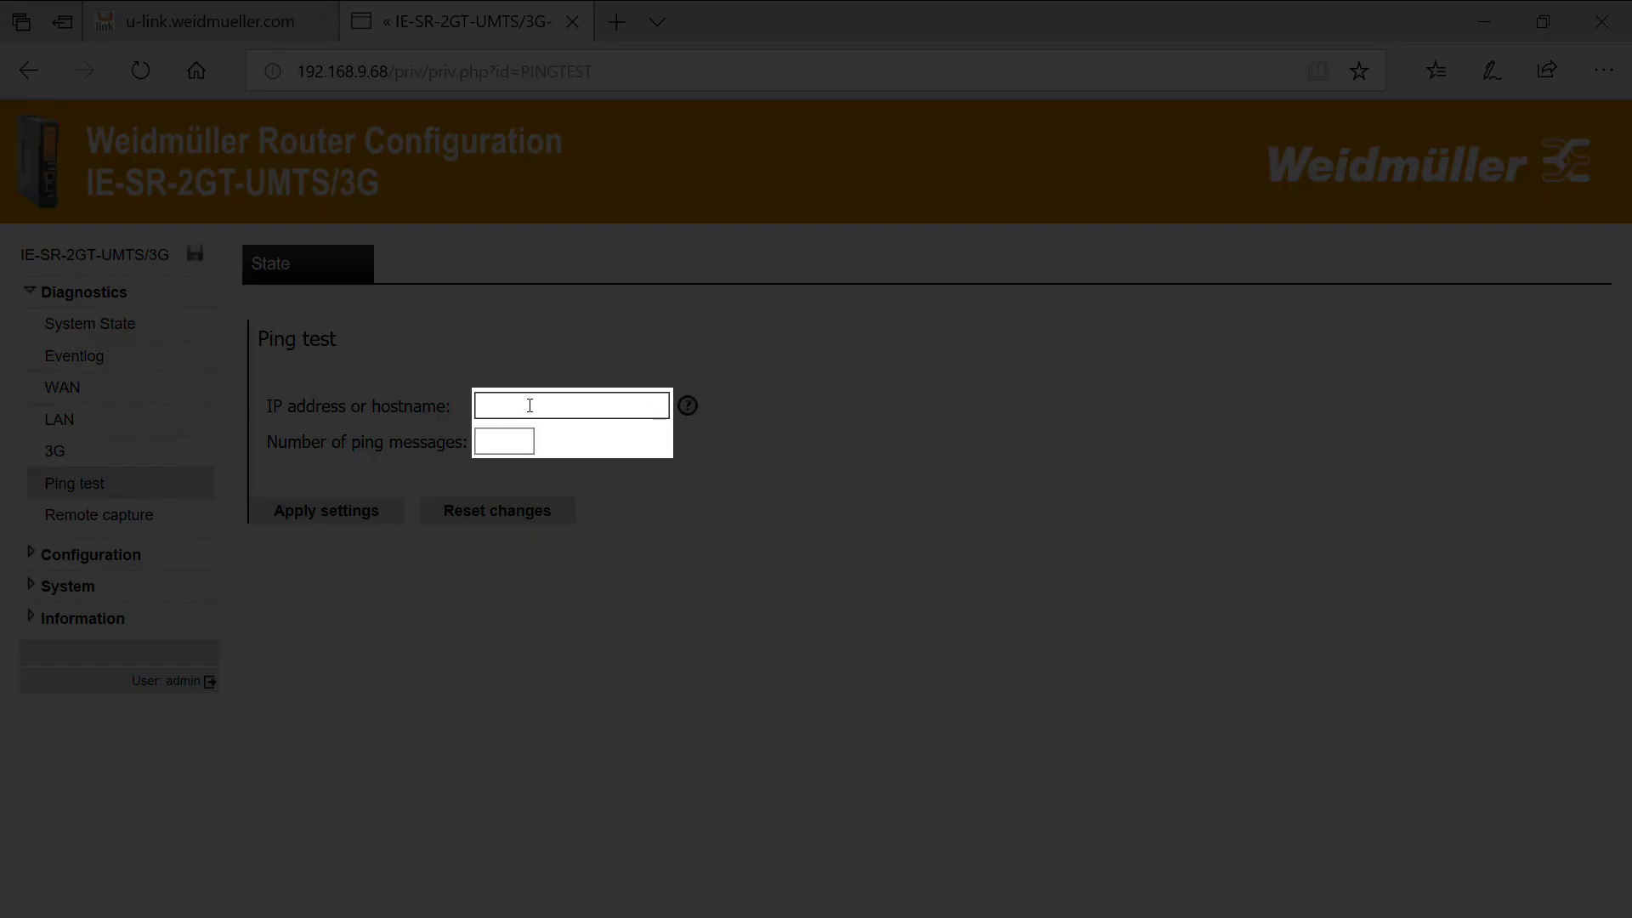
text(8.8.8.8)
click(503, 441)
text(3)
click(357, 510)
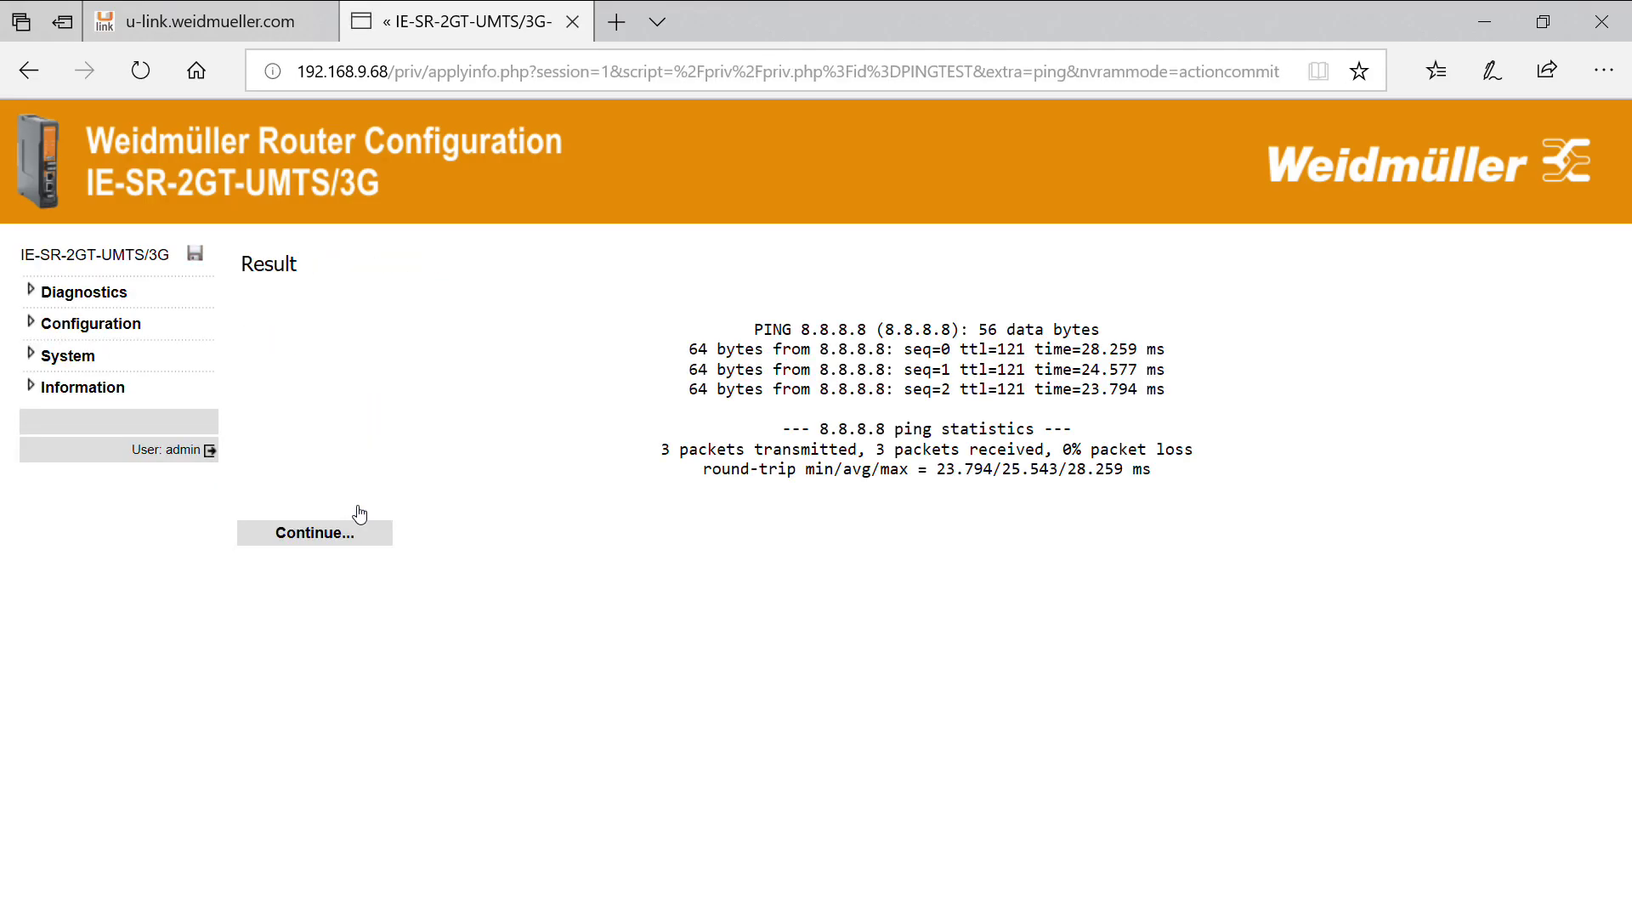
click(339, 546)
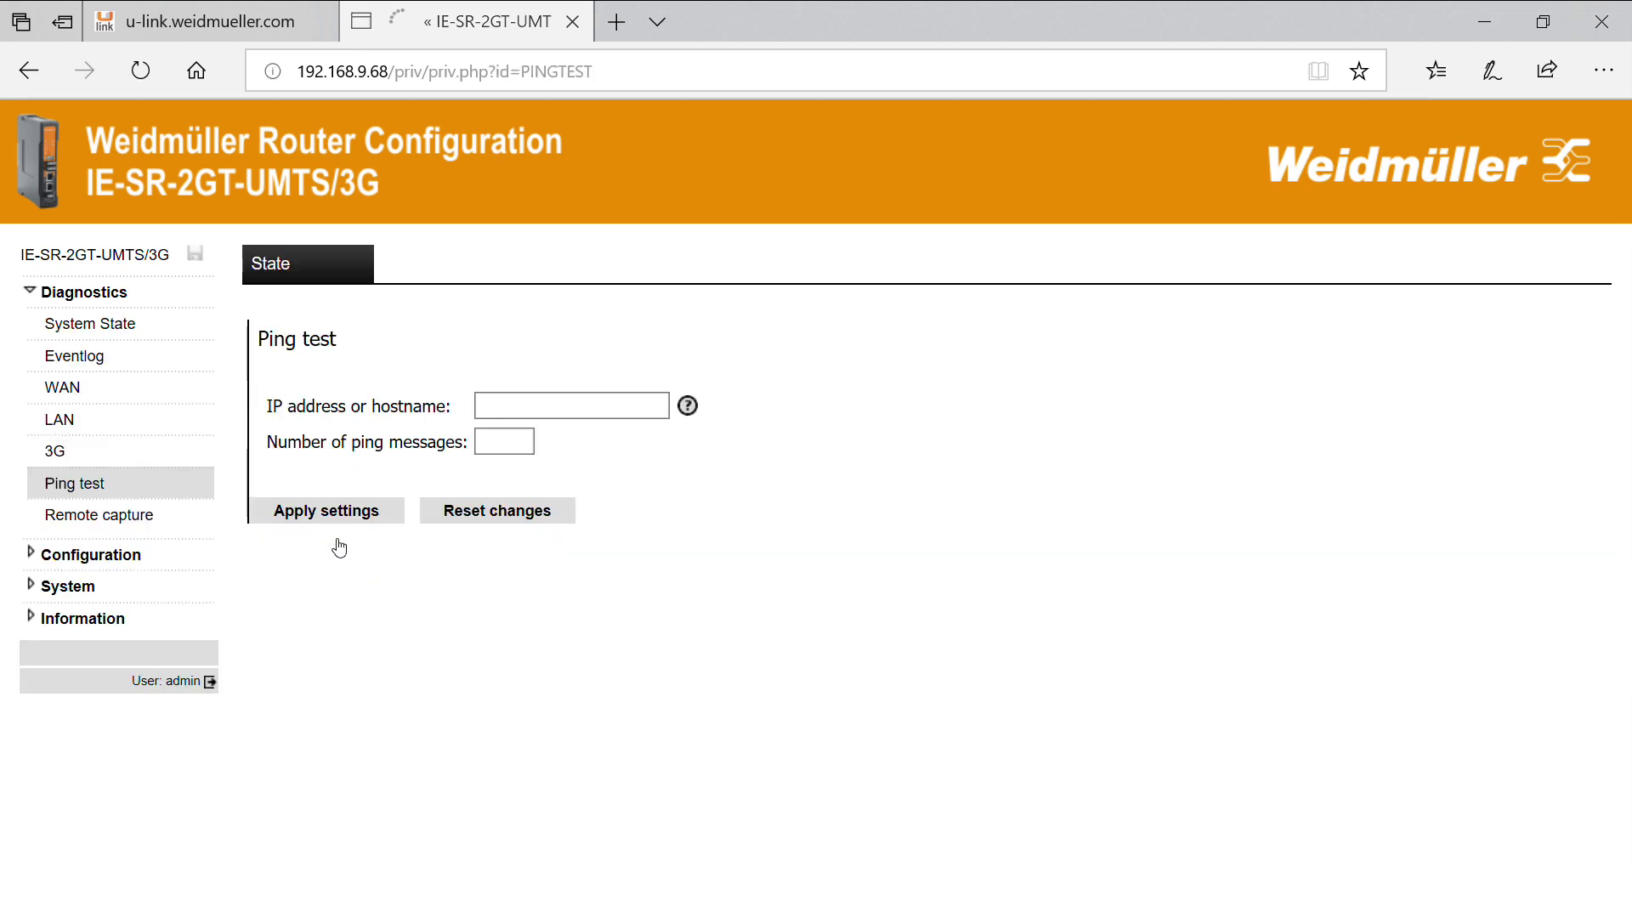
click(522, 405)
text(www.google.com)
click(507, 441)
text(3)
click(357, 510)
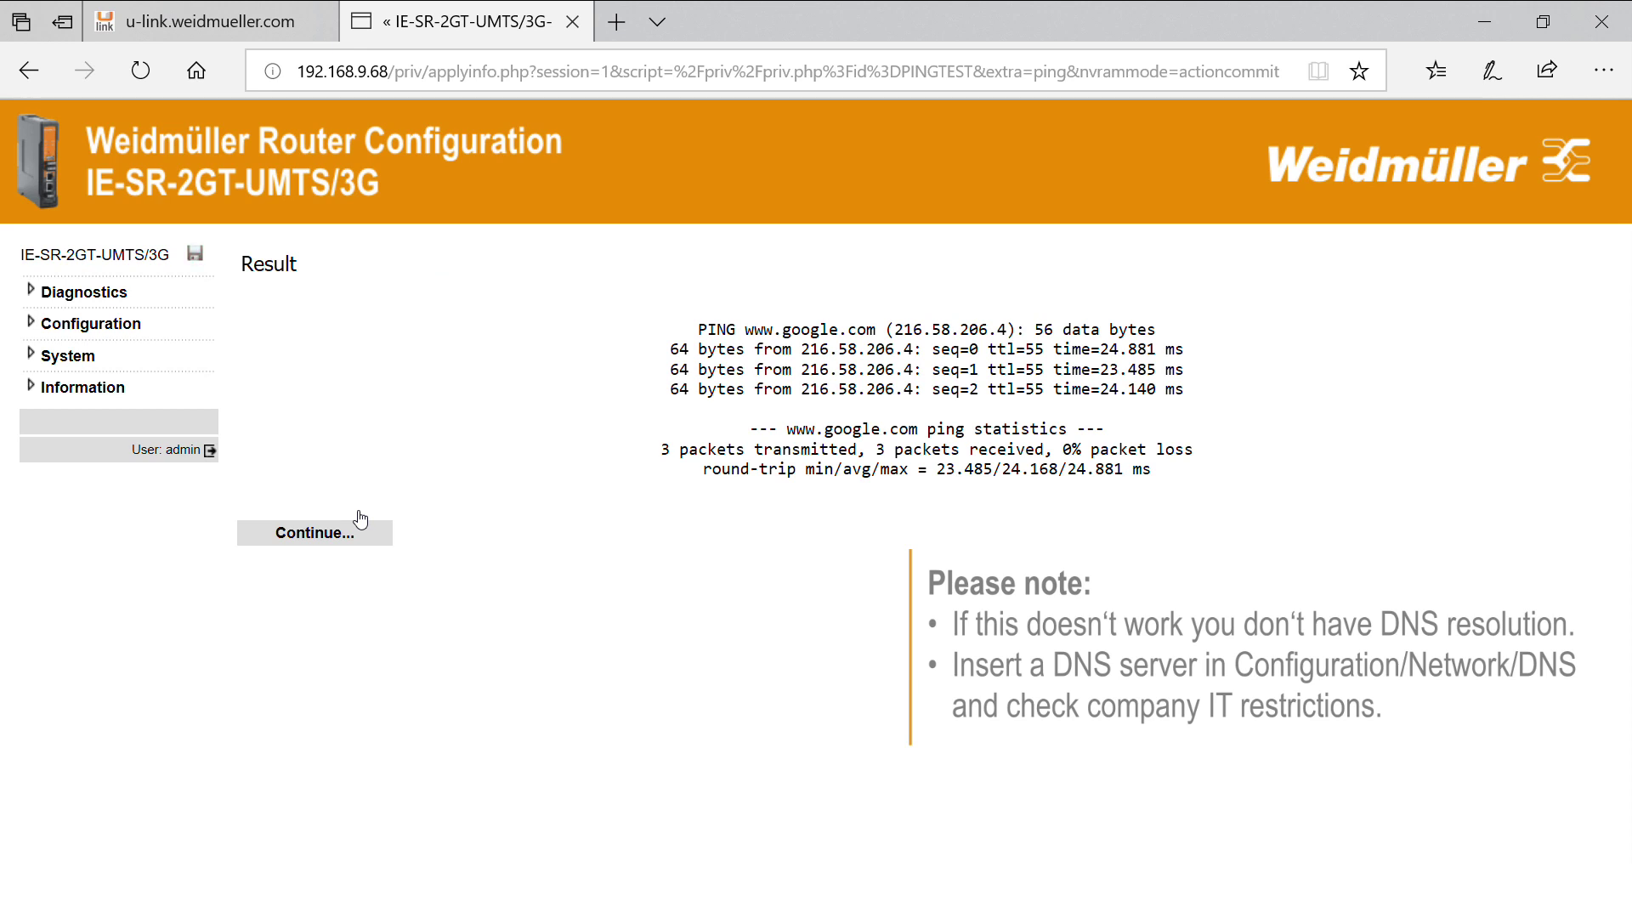
click(361, 520)
click(133, 557)
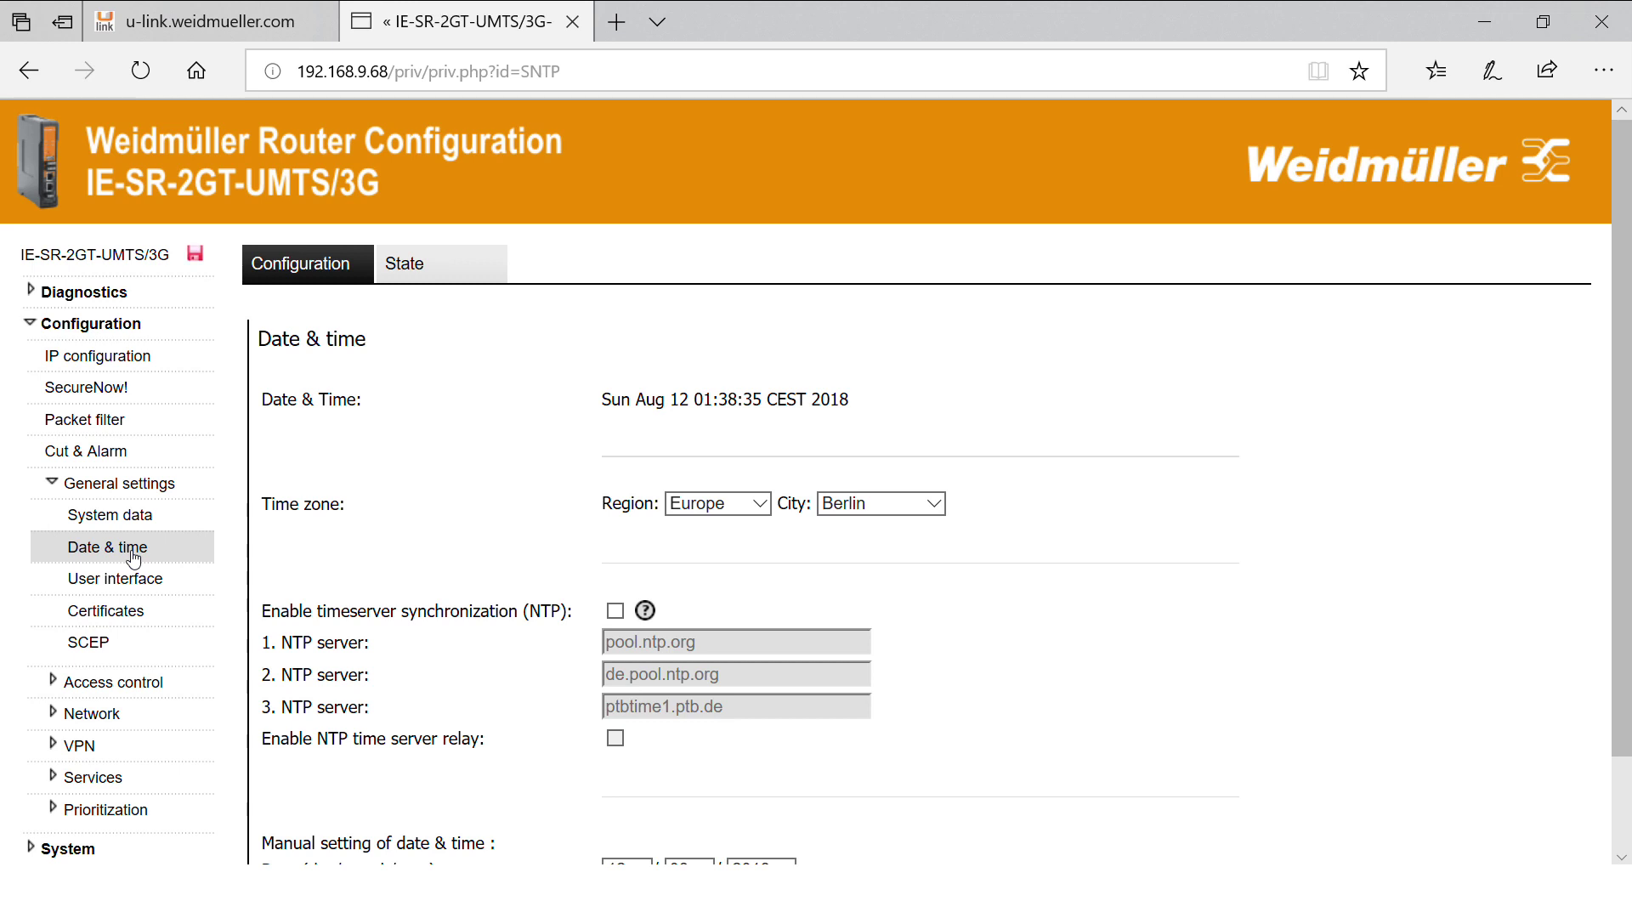
Enable timeserver synchronization (NTP) and apply the Date & time settings.
click(616, 609)
scroll(994, 630, down, 1)
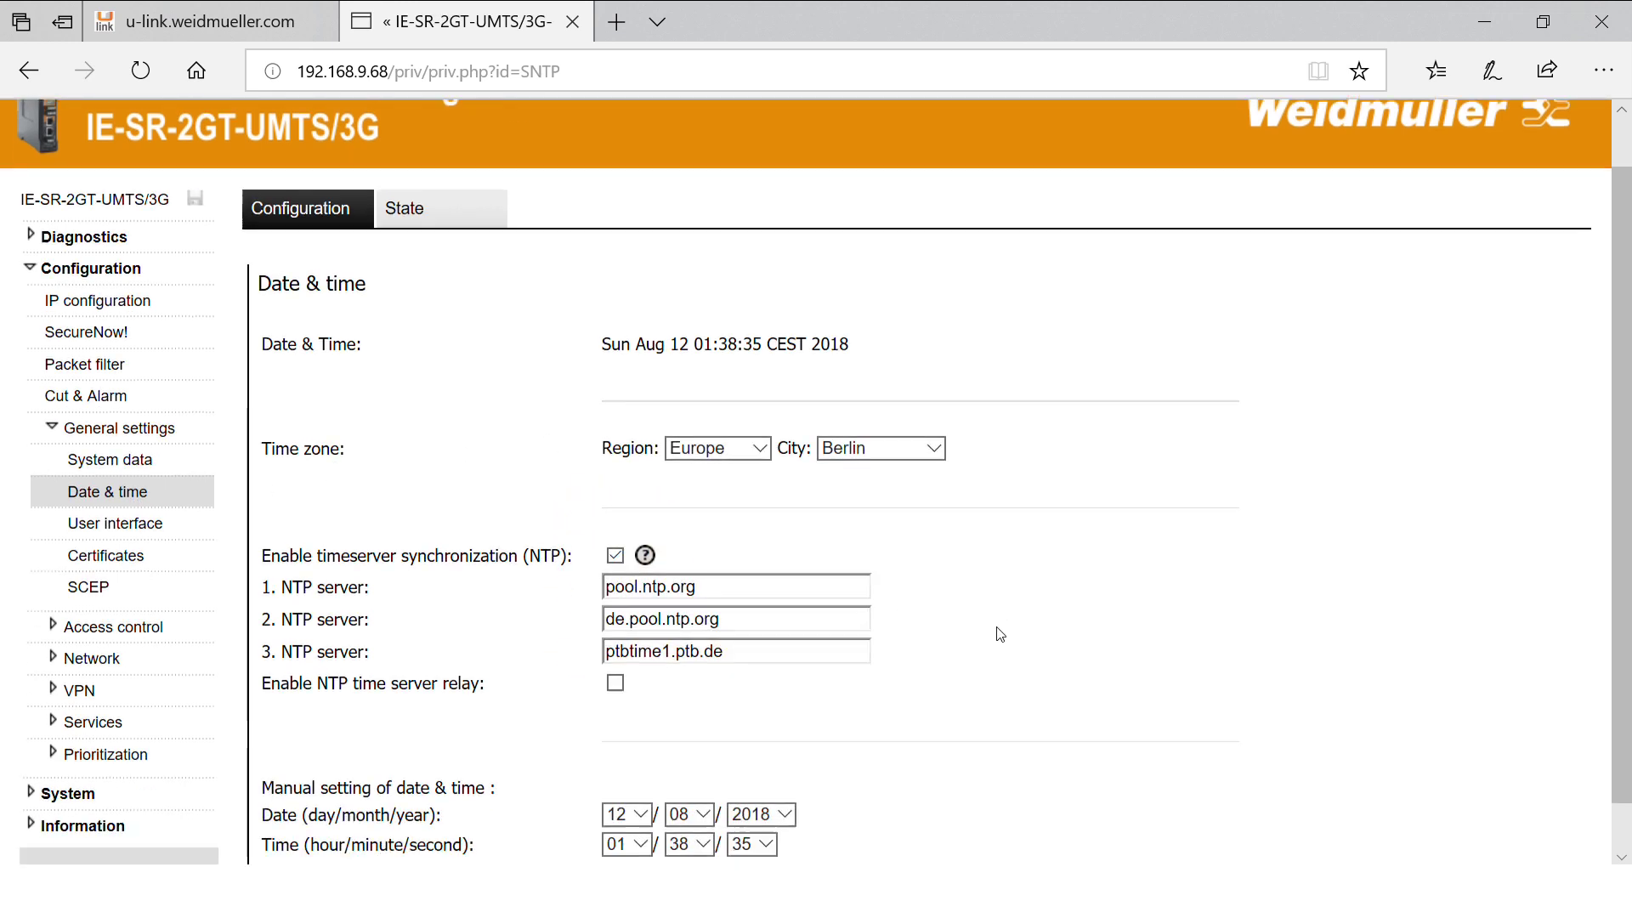
scroll(999, 634, down, 1)
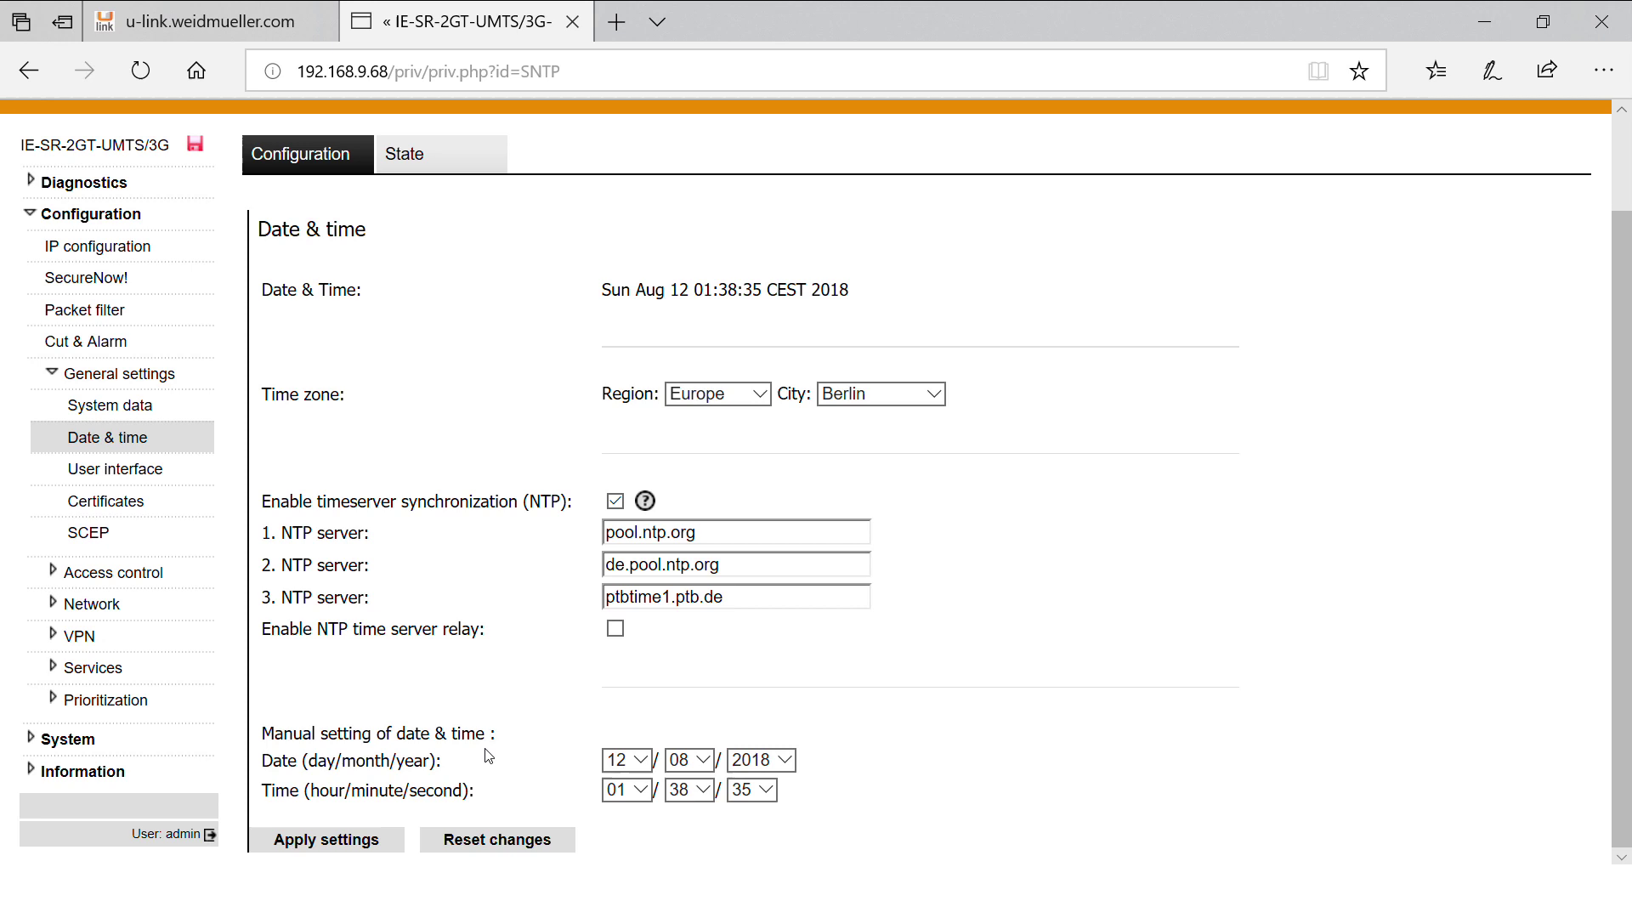
click(343, 841)
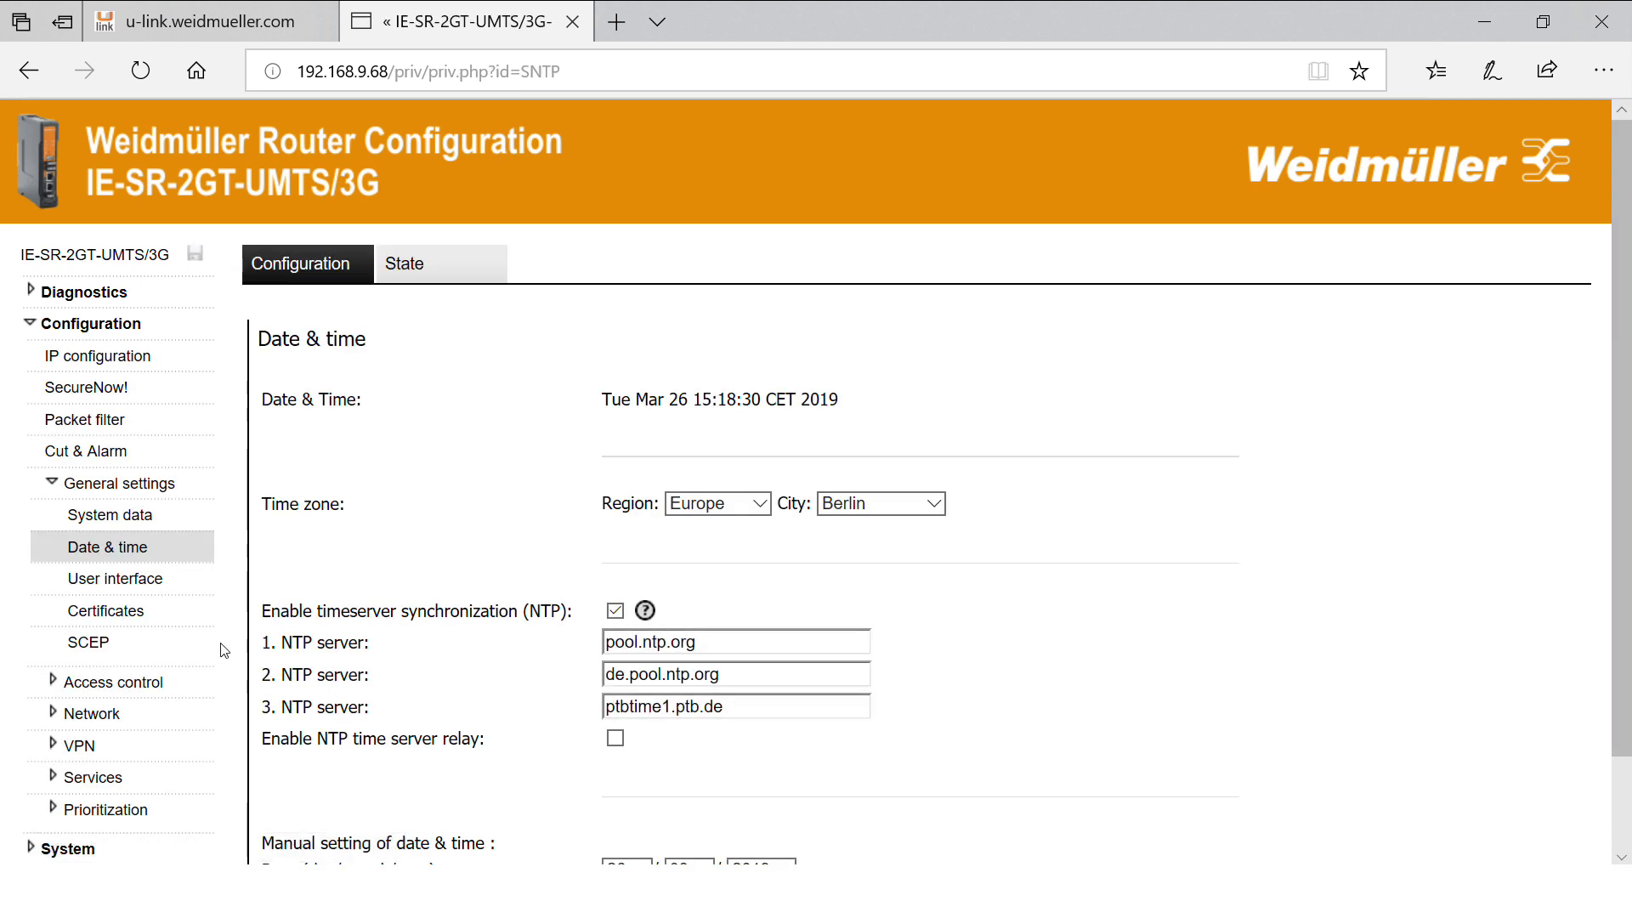
Open the u-link settings page under VPN in the sidebar.
scroll(219, 650, down, 2)
click(78, 637)
click(96, 676)
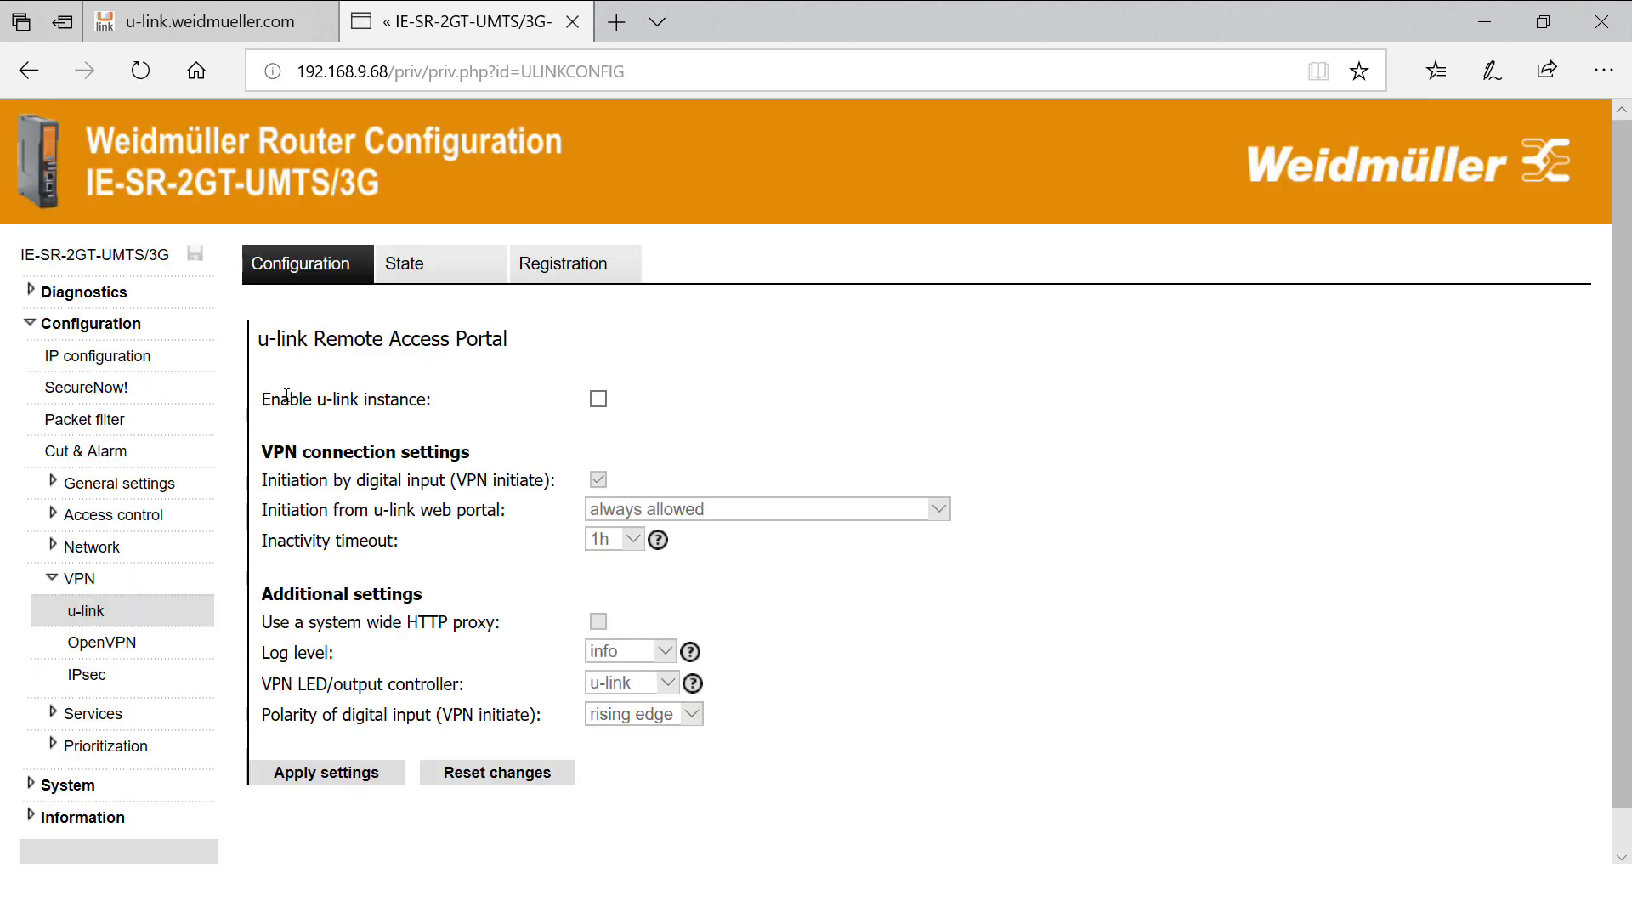
Enable and apply the u-link instance, then view the Router/Firewall properties in the portal.
click(605, 404)
click(352, 775)
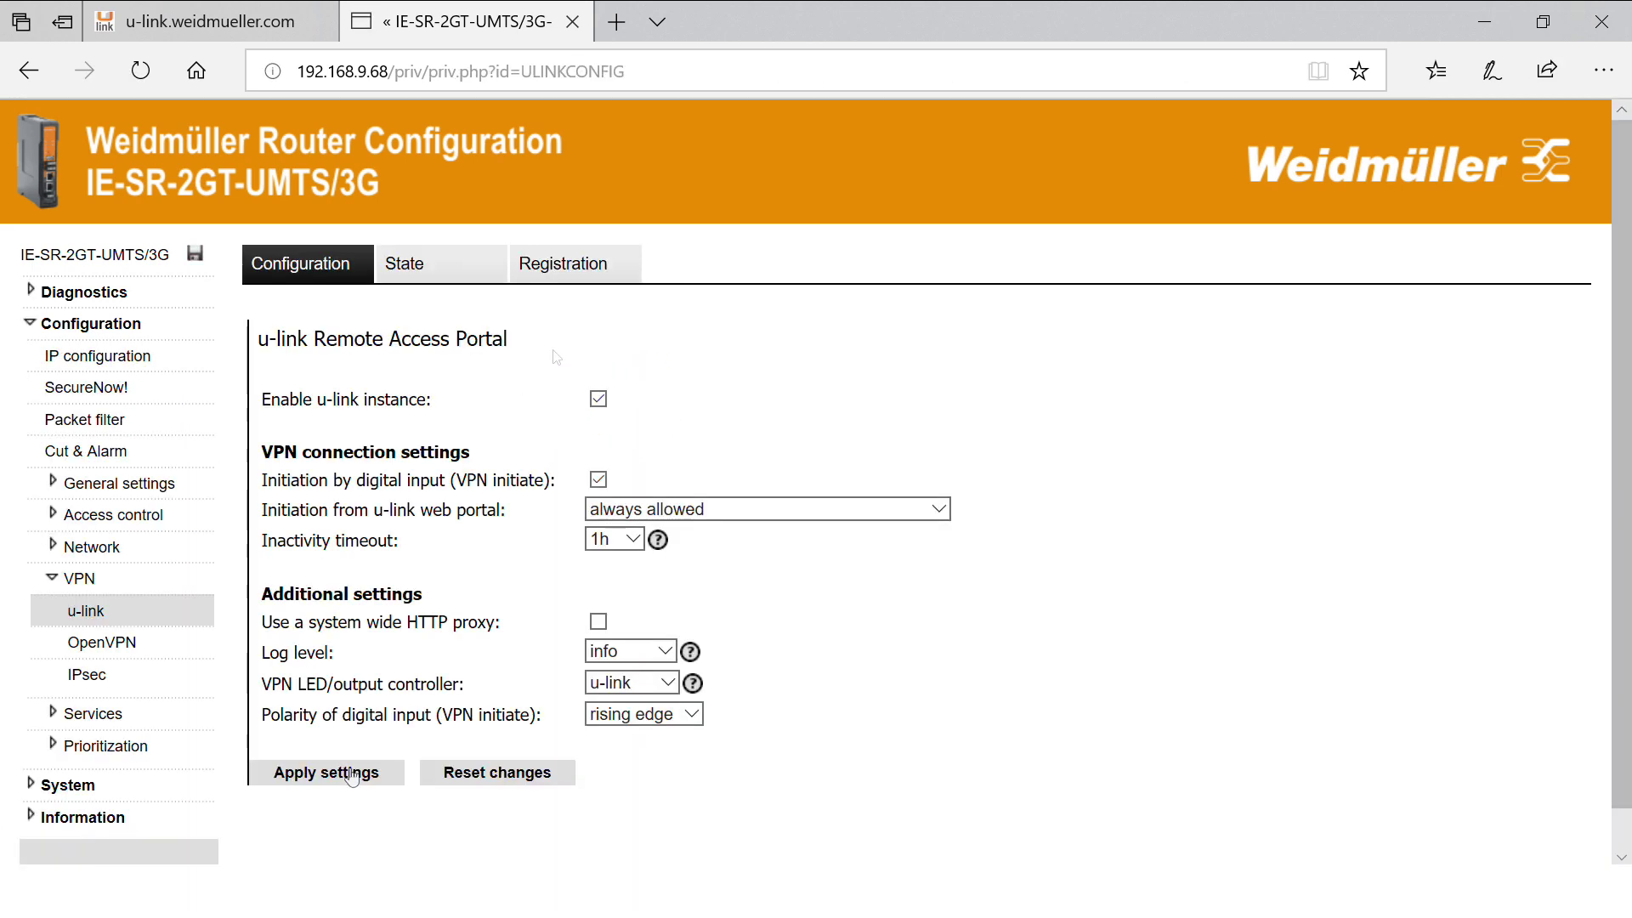
click(569, 270)
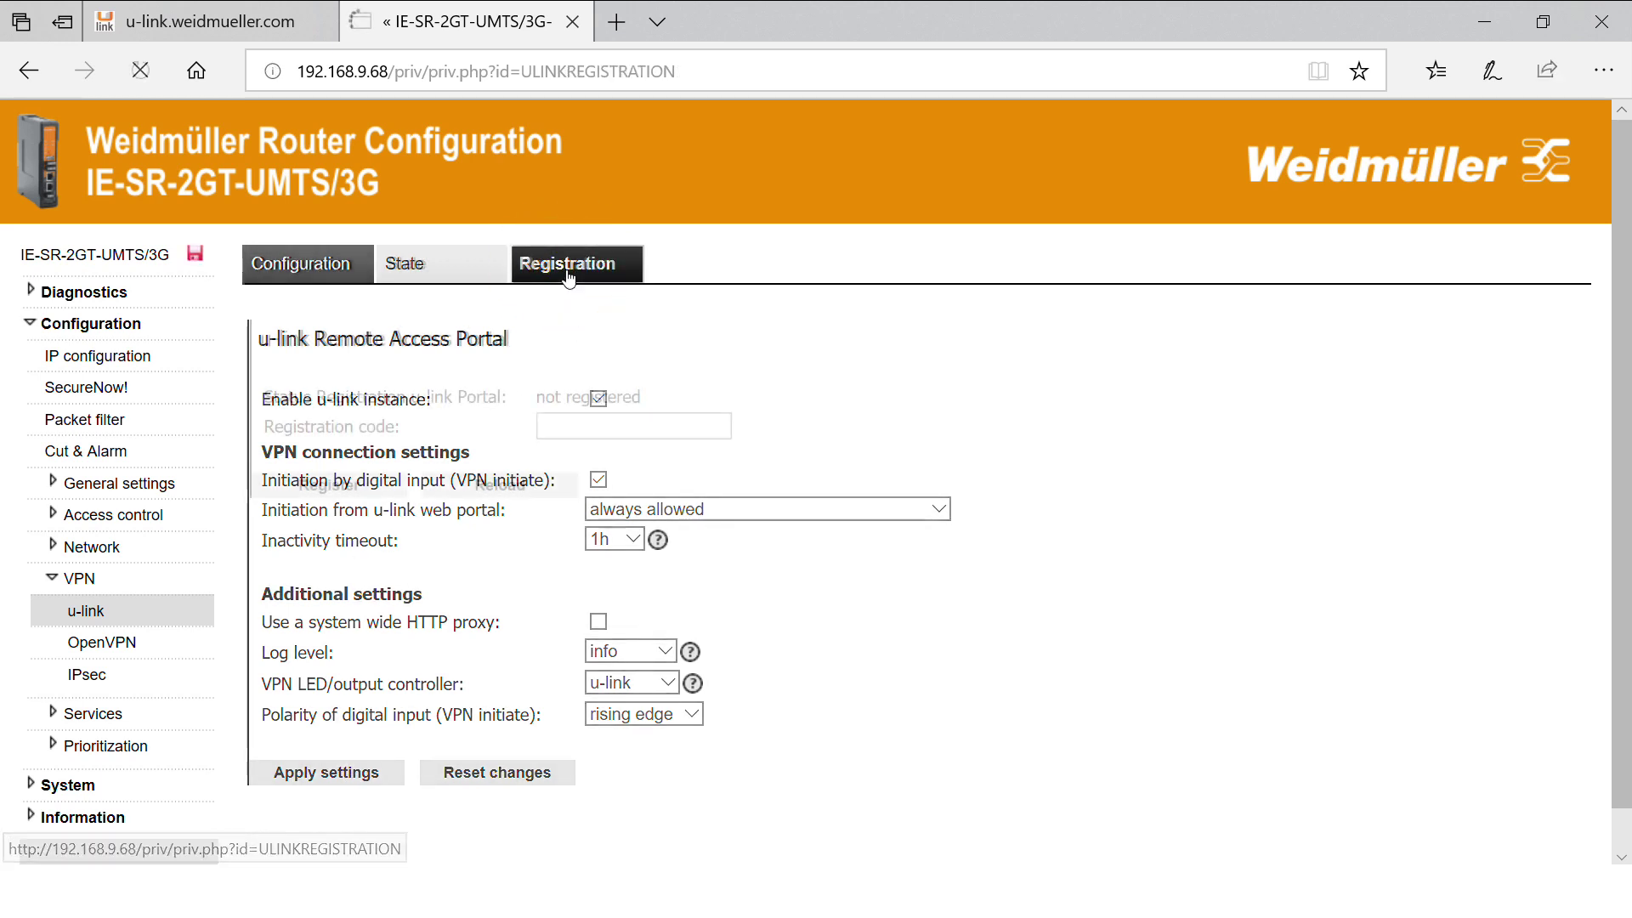
click(283, 8)
click(416, 416)
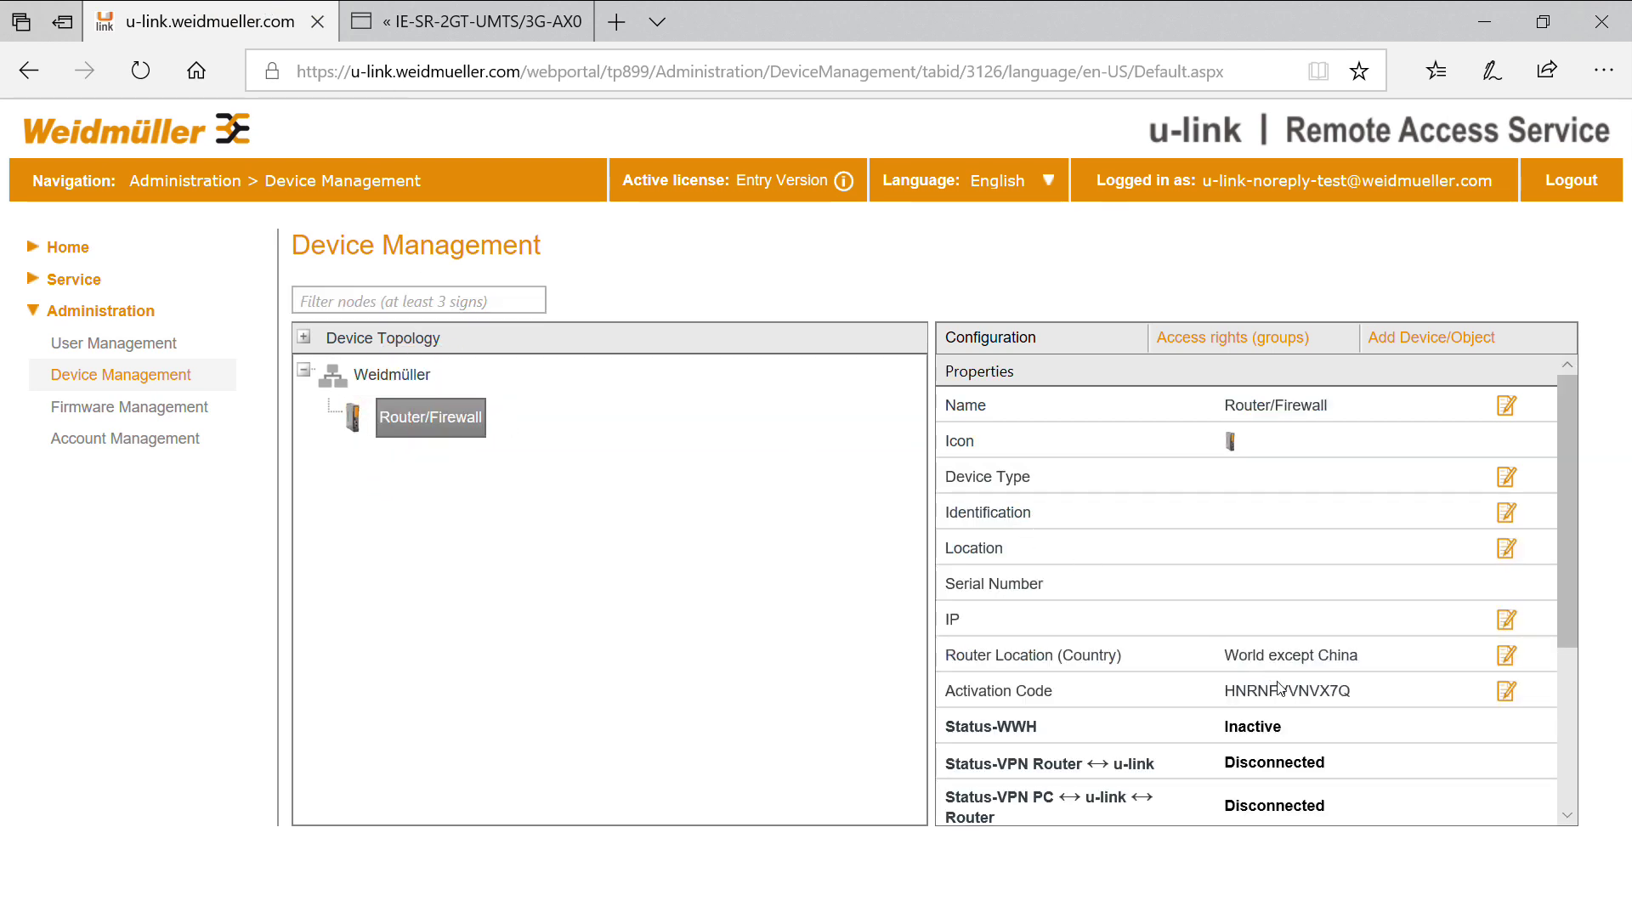
Copy the Router/Firewall device's activation code from the u-link portal.
double_click(1285, 696)
key(ctrl+c)
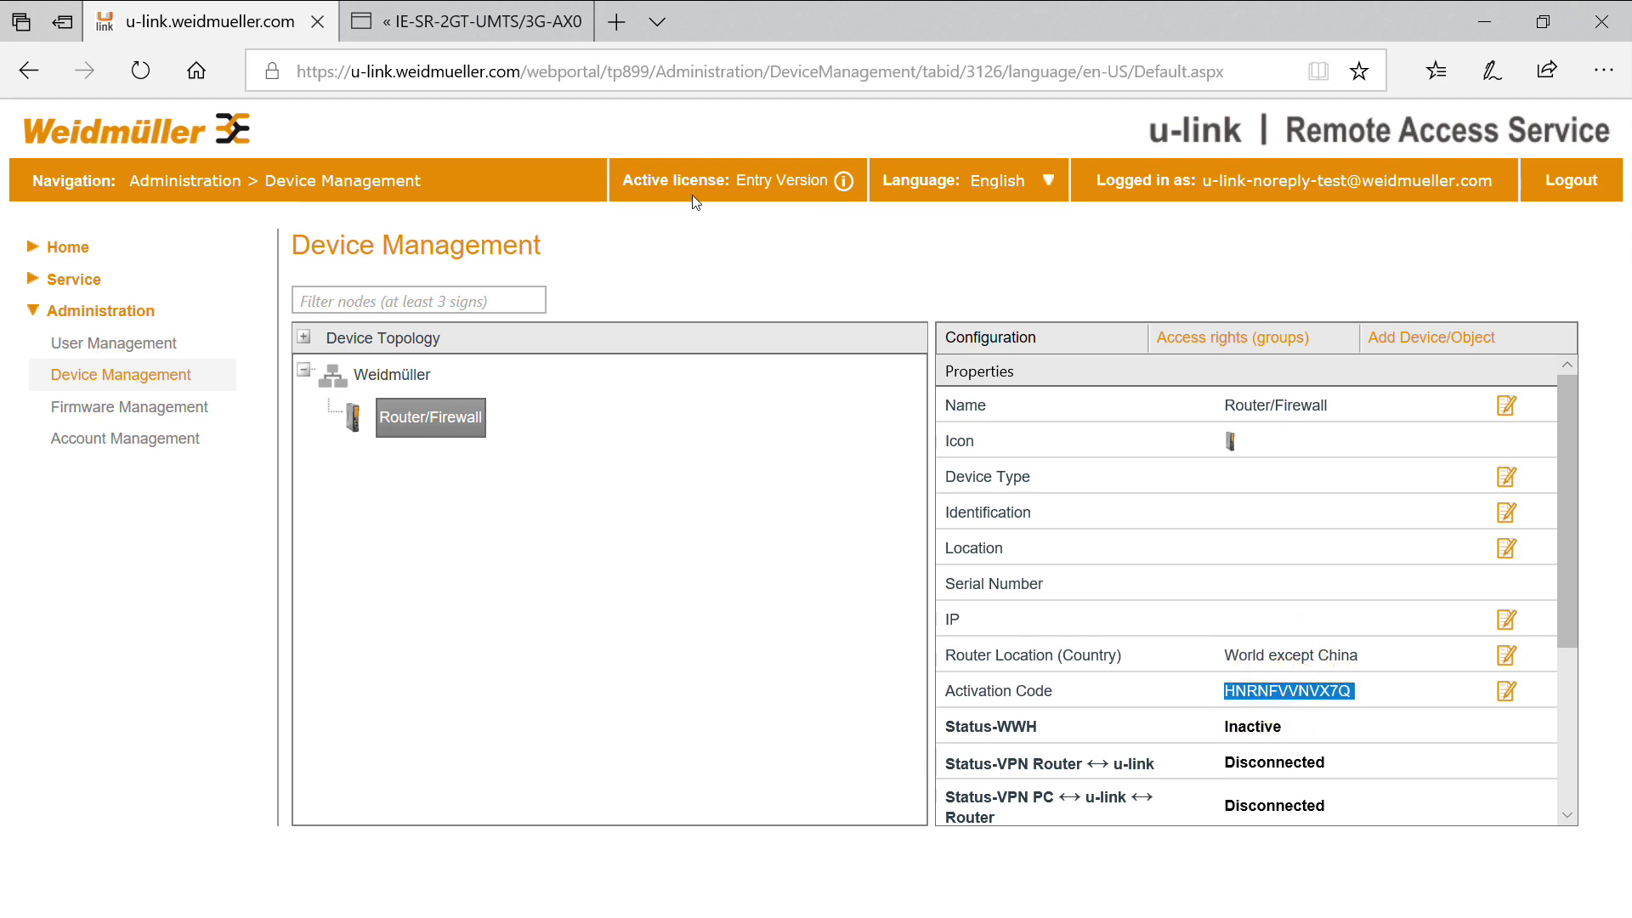
click(490, 10)
Paste the activation code as the router's registration code and register it.
click(604, 425)
key(ctrl+v)
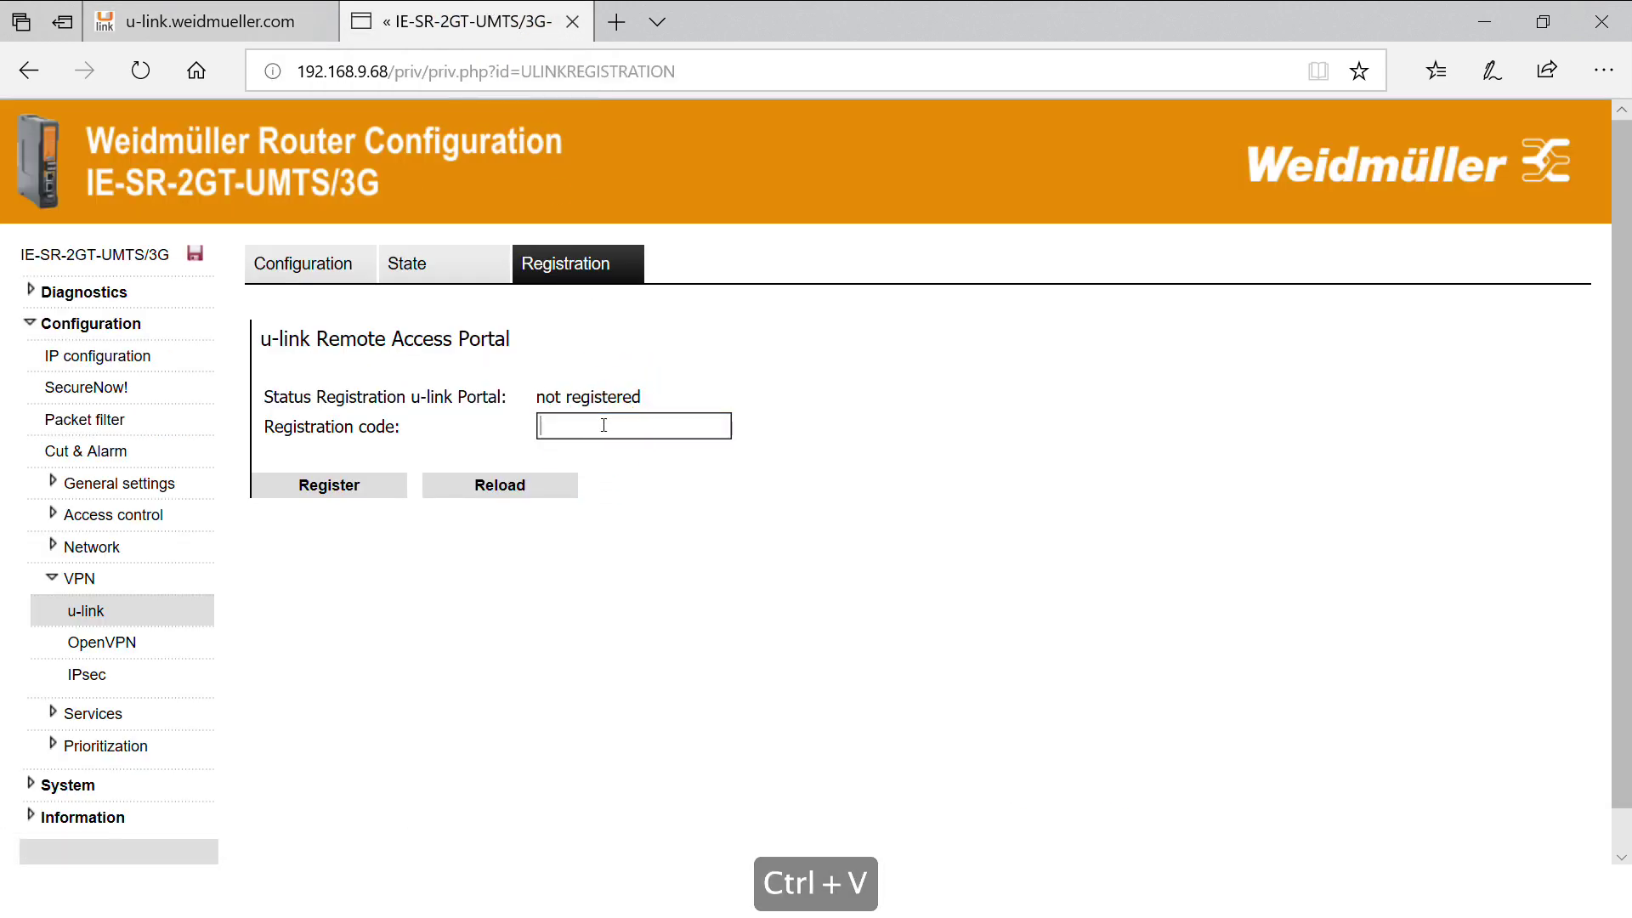
key(BackSpace)
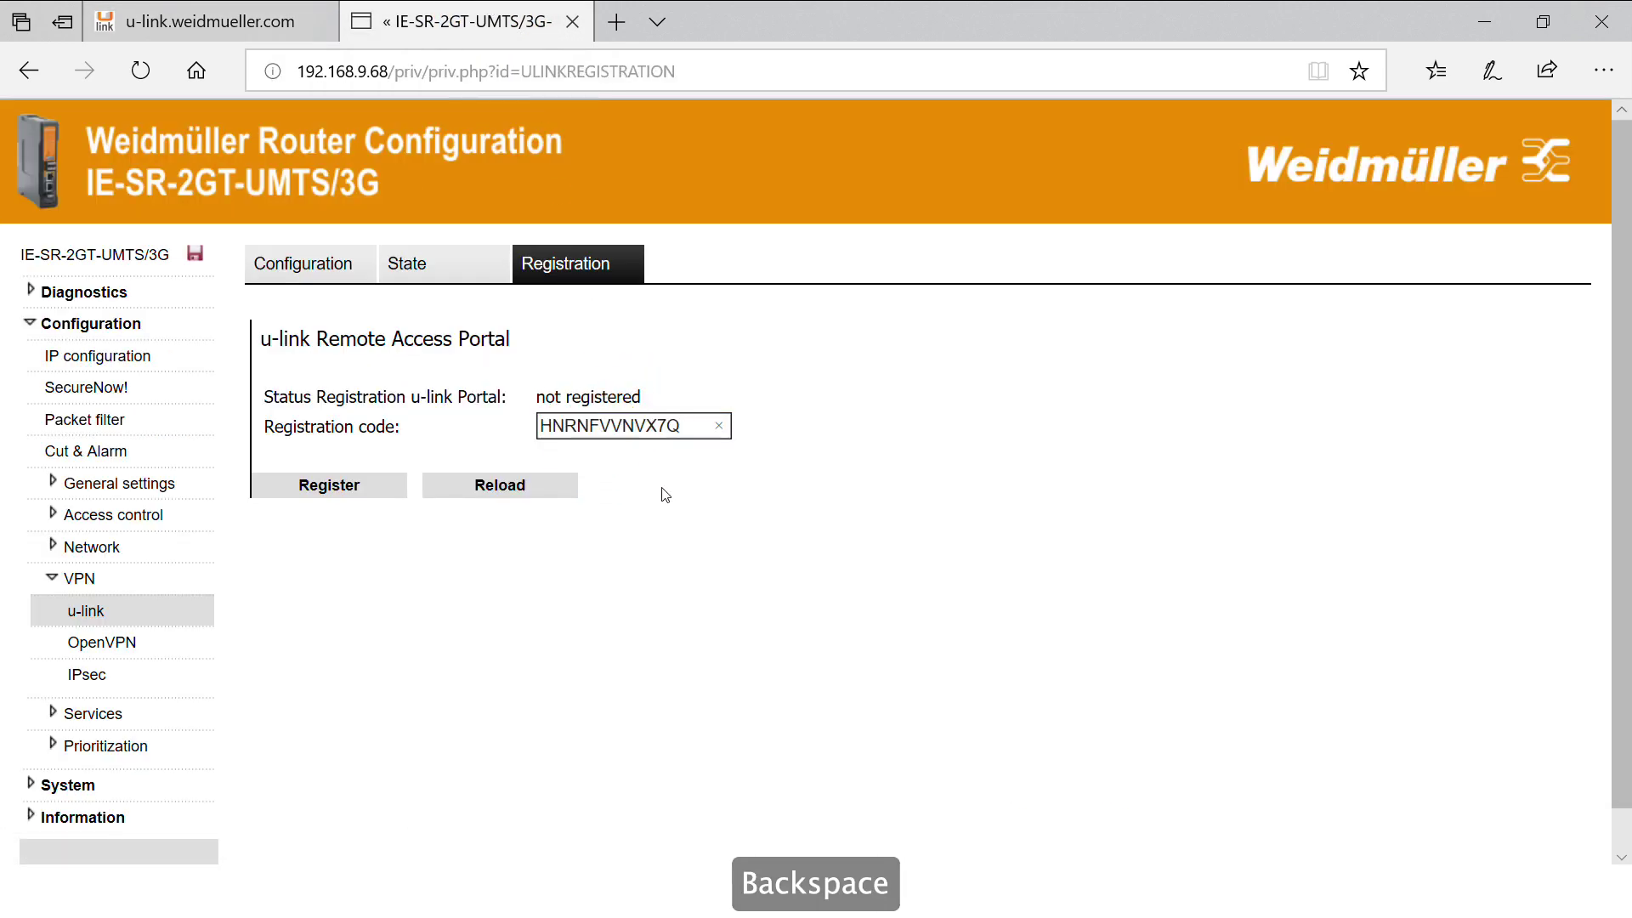
click(330, 488)
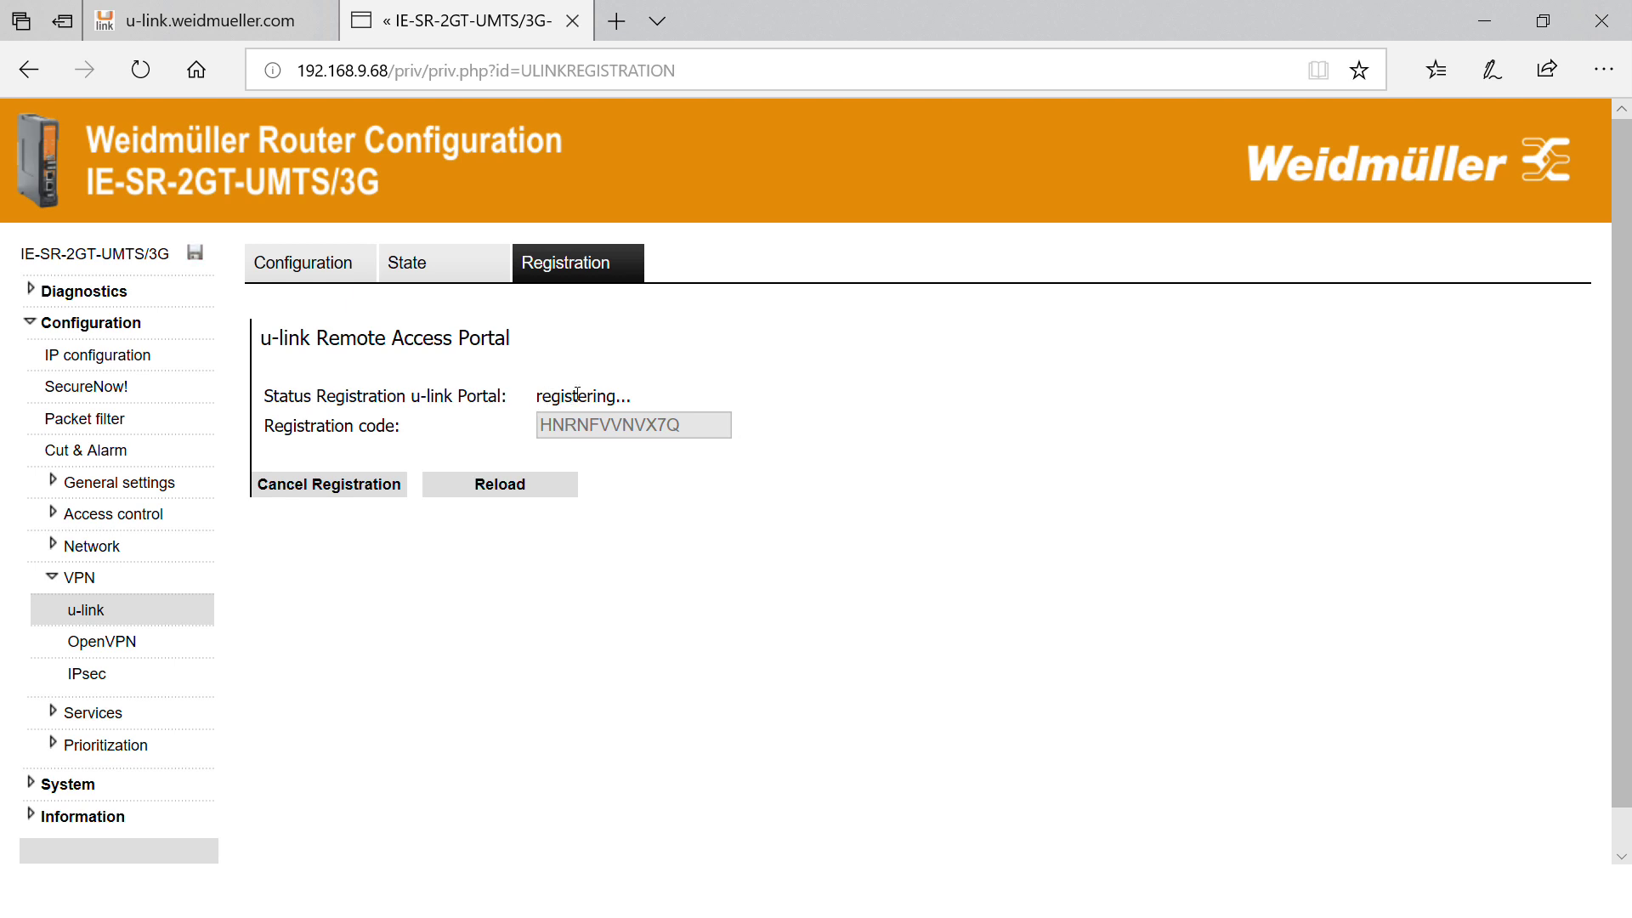
Reload the u-link status until the router shows as registered.
click(507, 486)
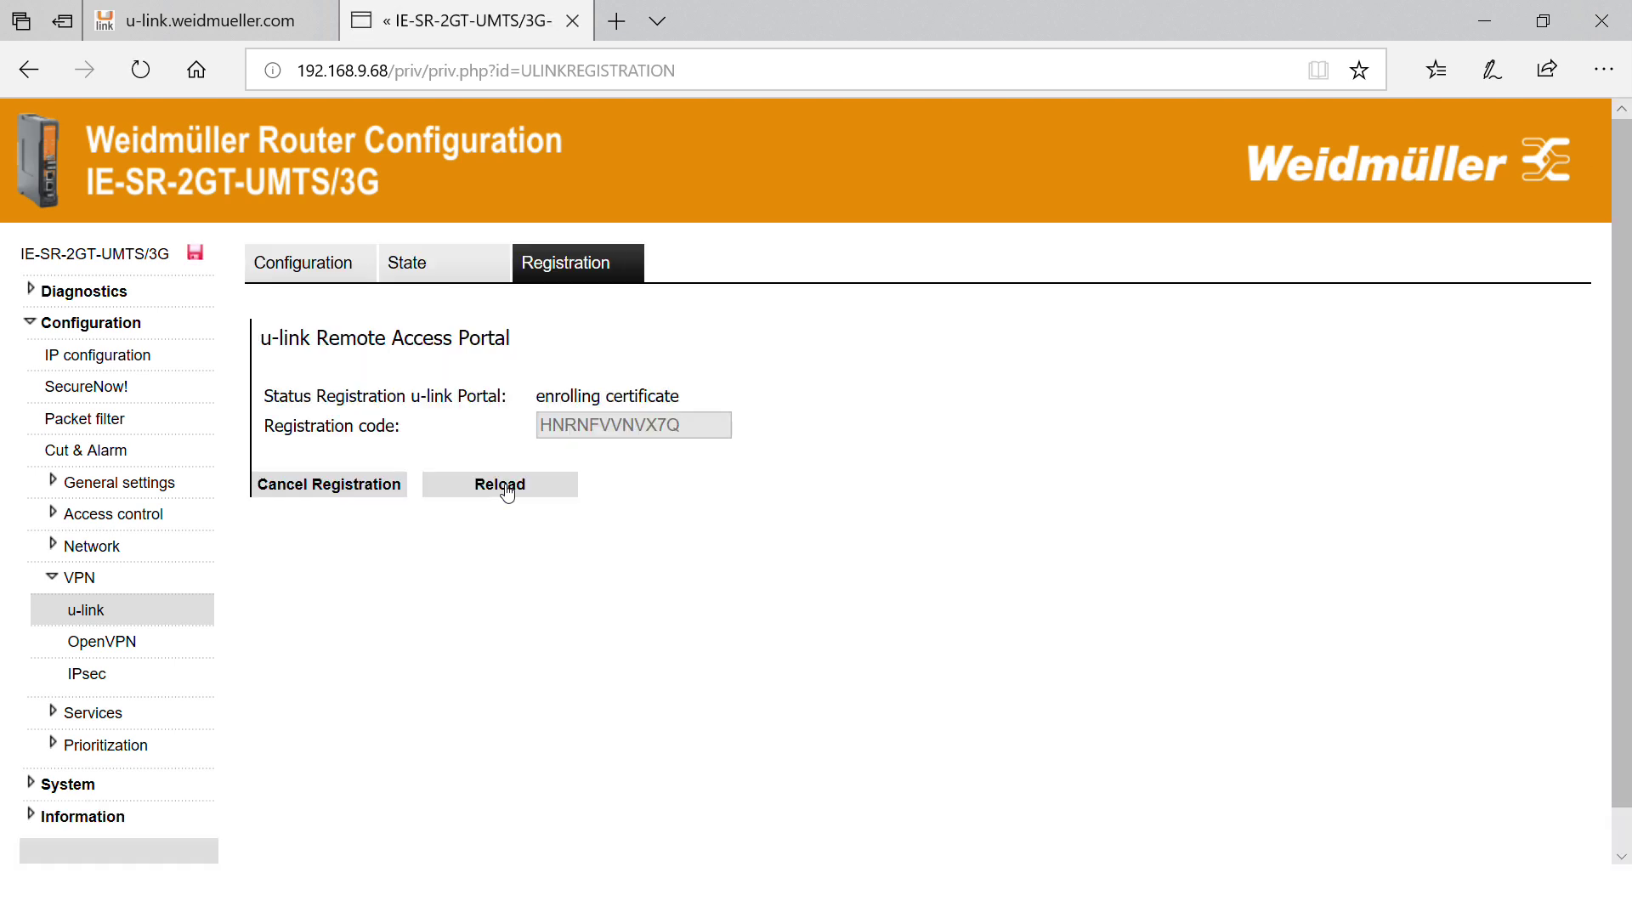
click(505, 487)
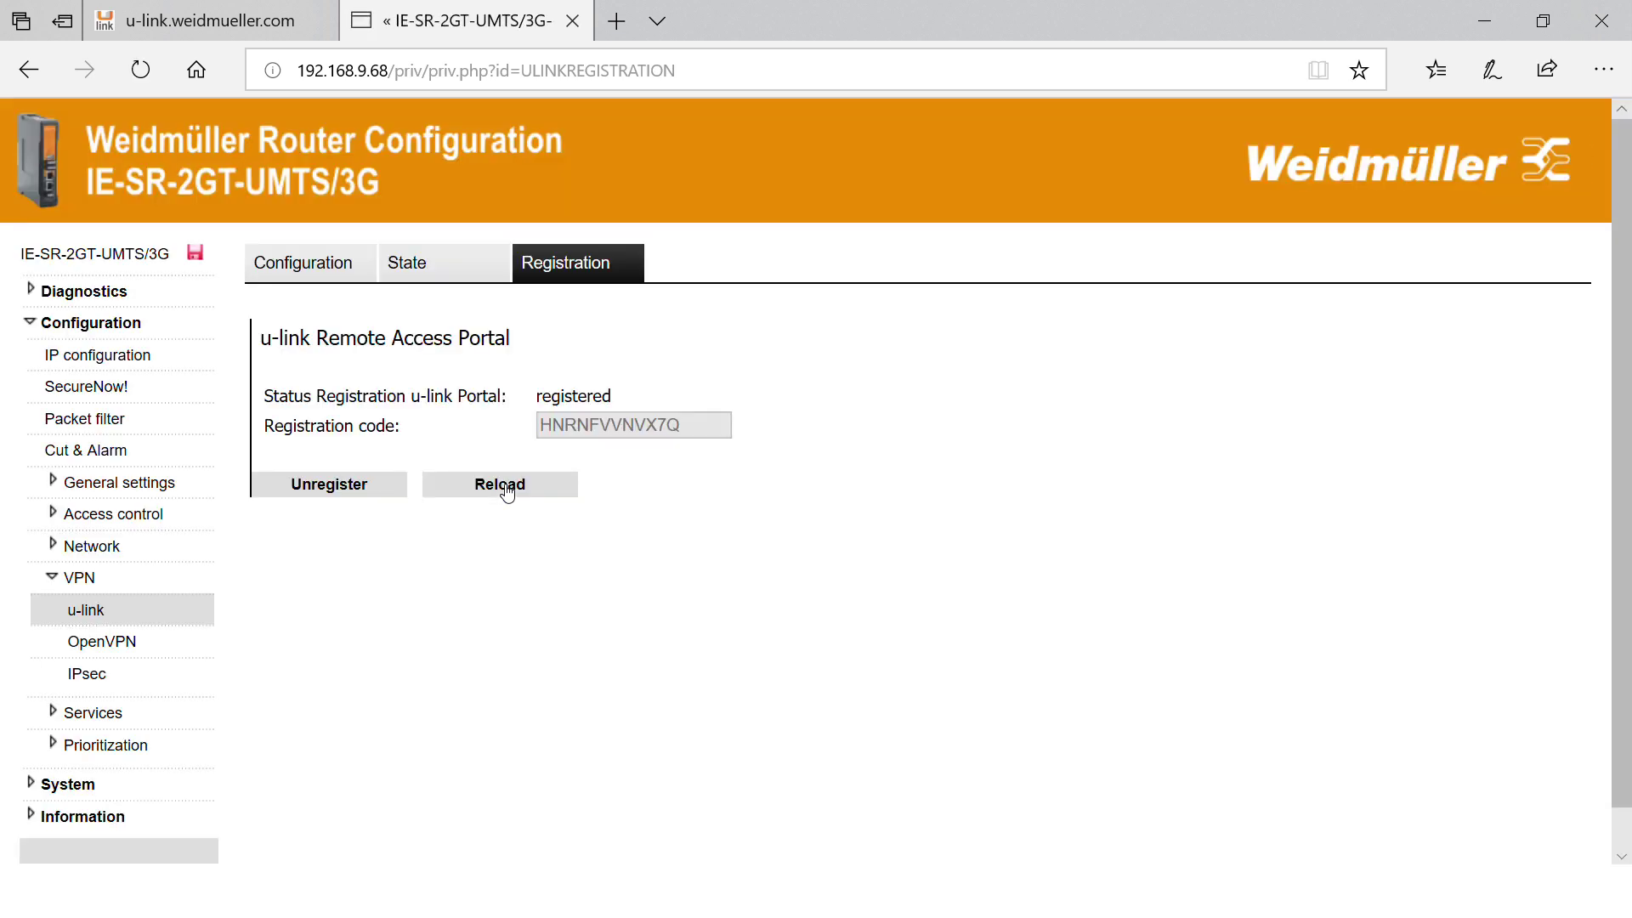
drag(551, 381, 636, 396)
click(634, 397)
click(437, 265)
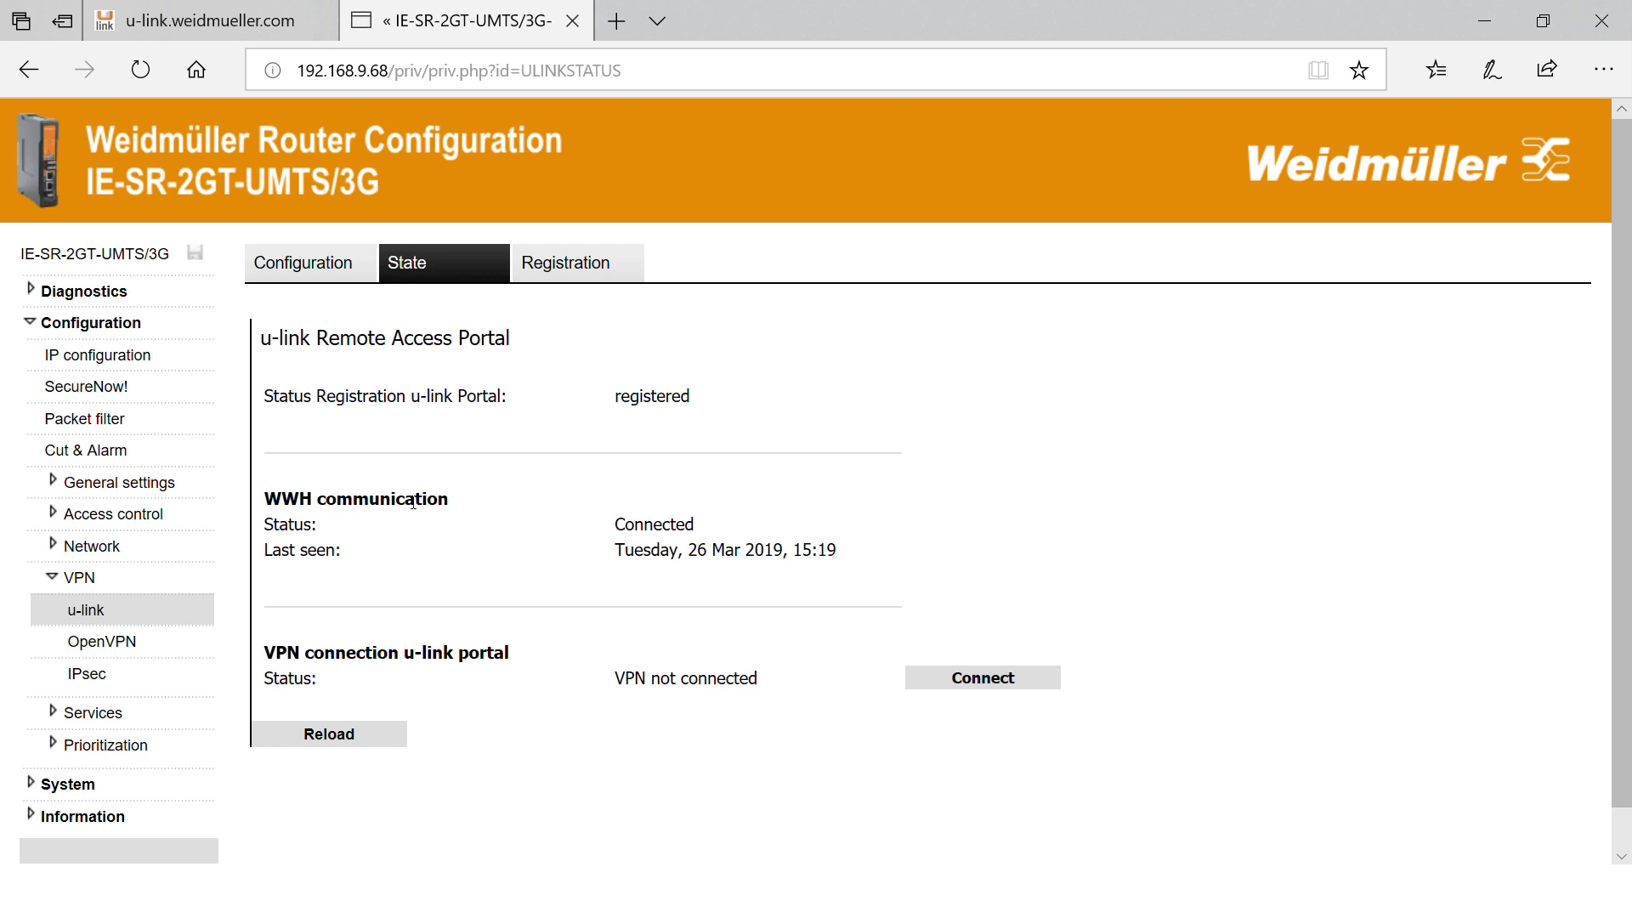
Confirm the router's u-link state shows WWH communication Connected.
click(618, 521)
double_click(618, 522)
click(618, 522)
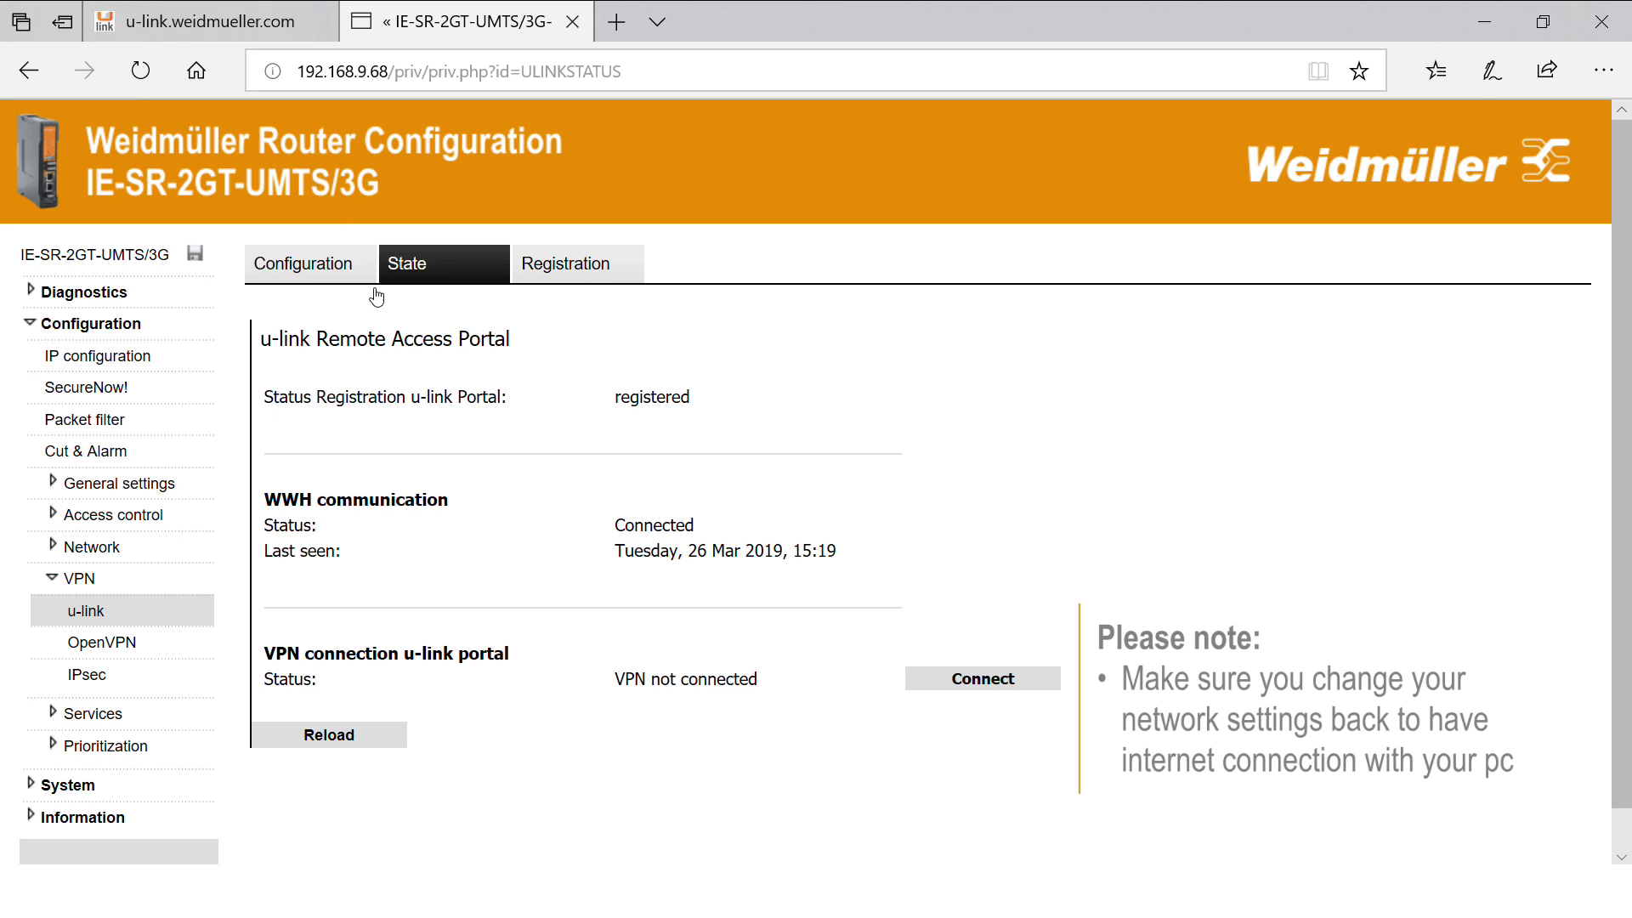
click(218, 9)
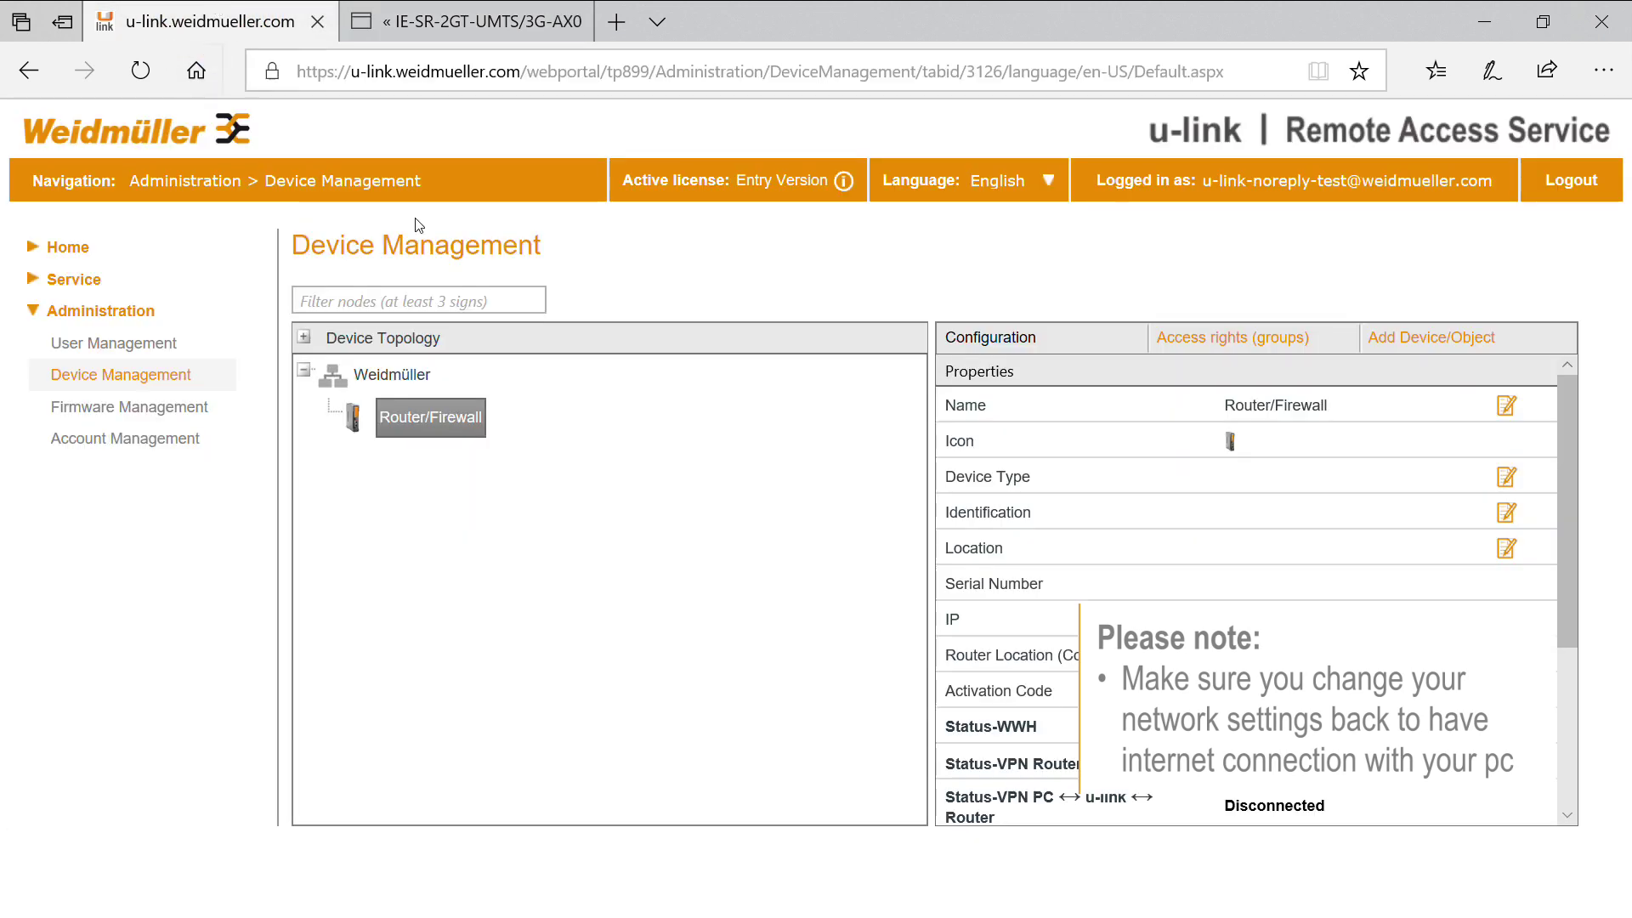
In the Service Desk, select the Router/Firewall and check that its Status-WWH is Active.
click(77, 282)
click(106, 316)
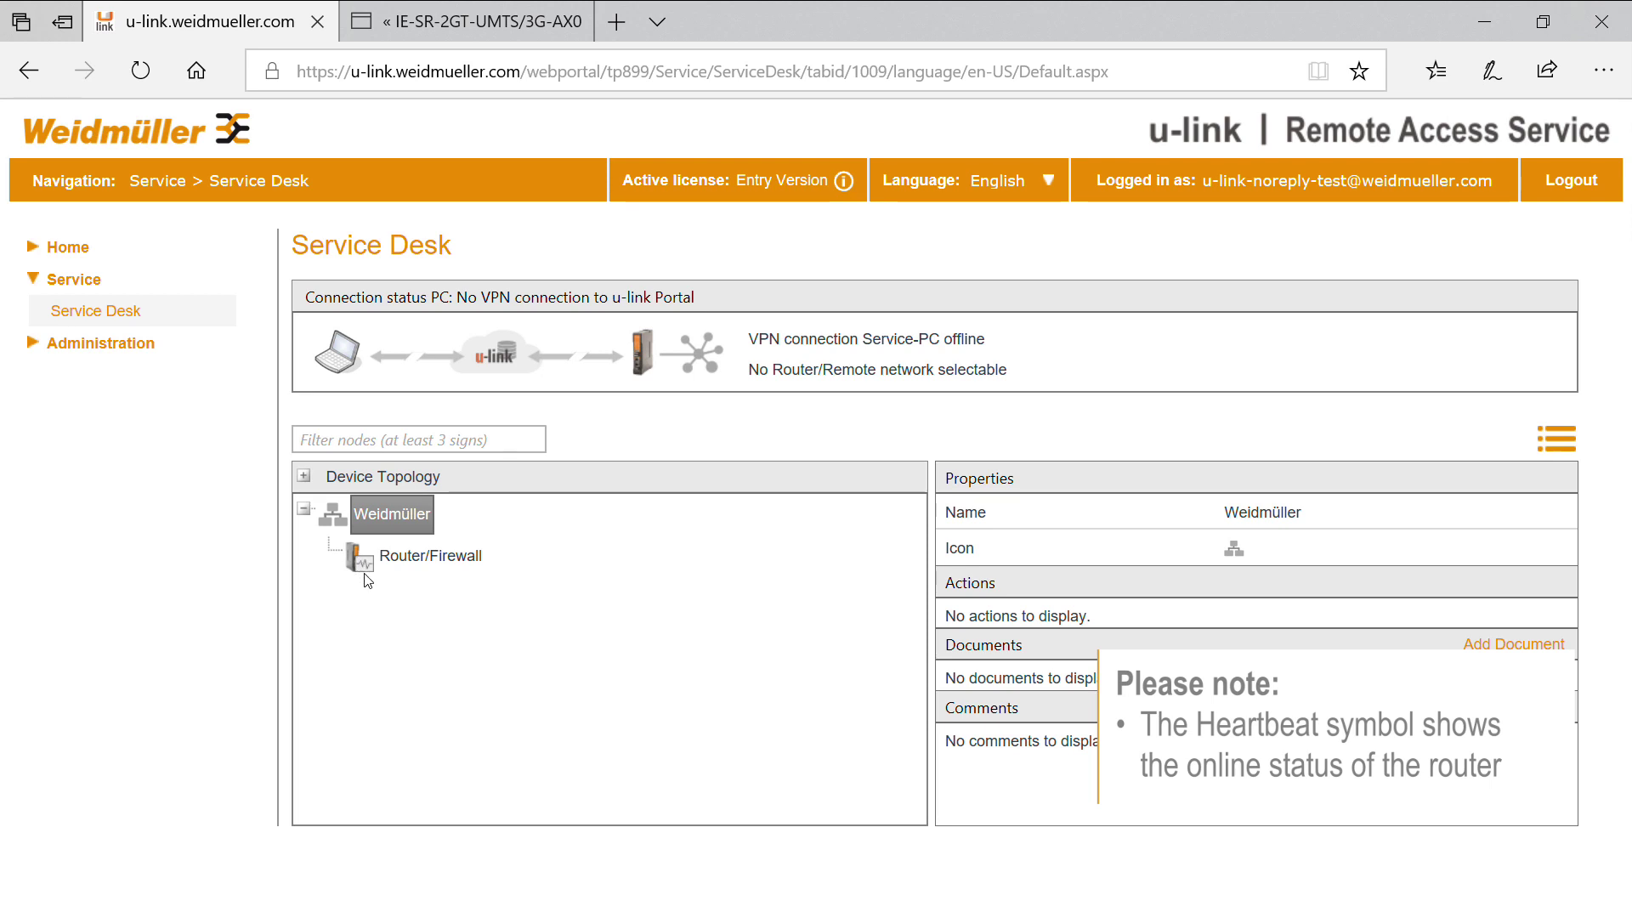
click(422, 555)
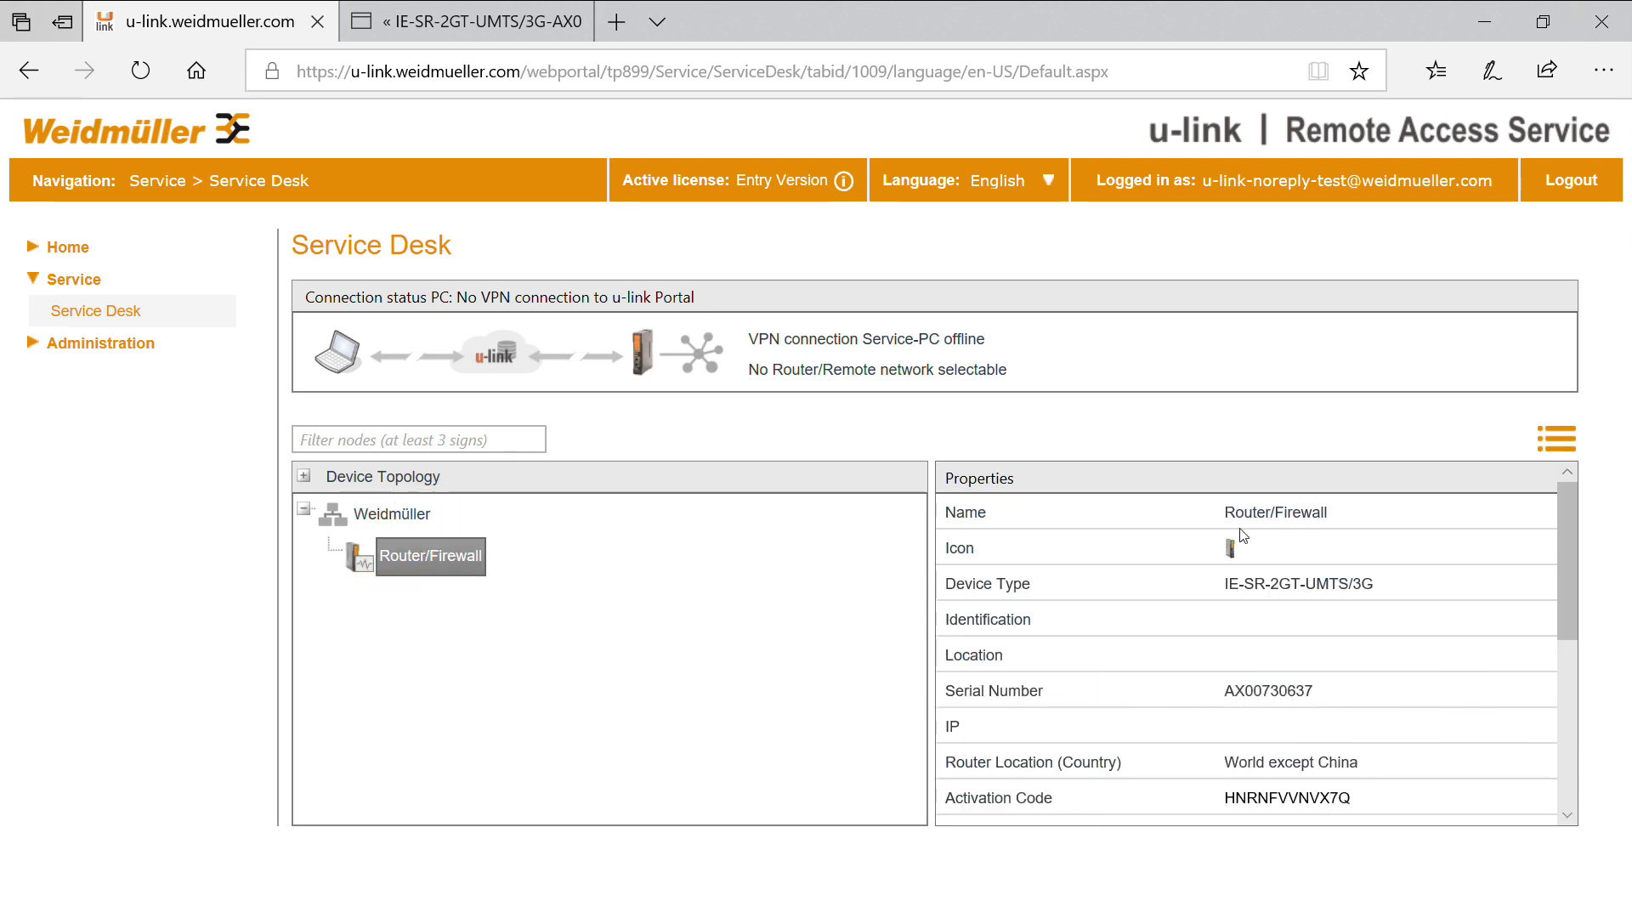
drag(1574, 503, 1588, 650)
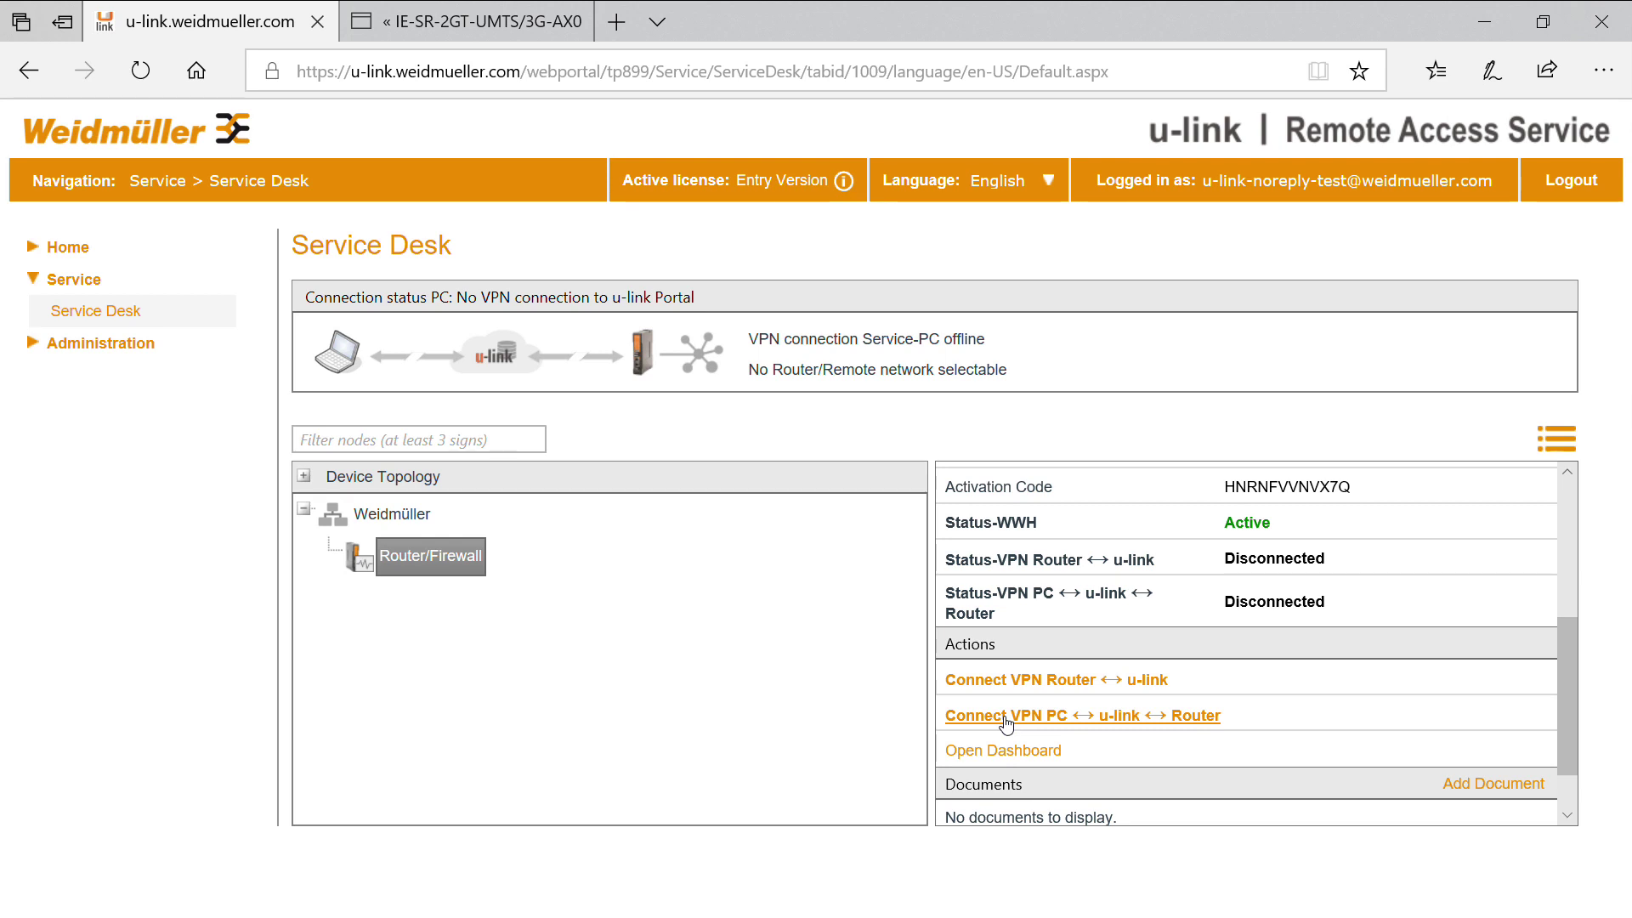
scroll(1007, 725, up, 4)
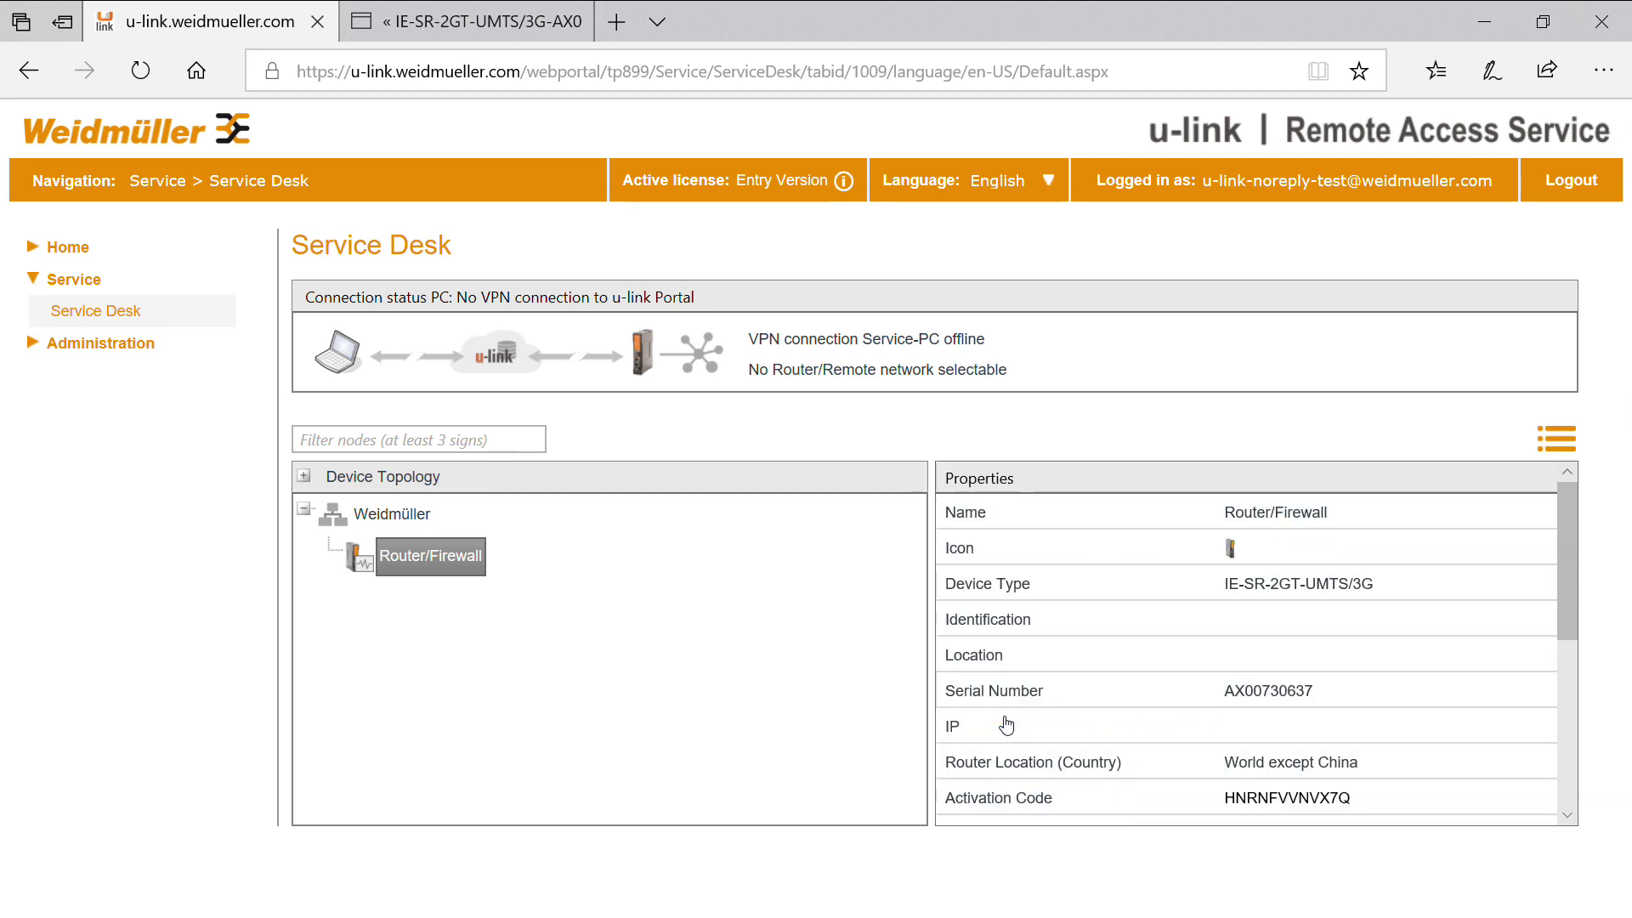